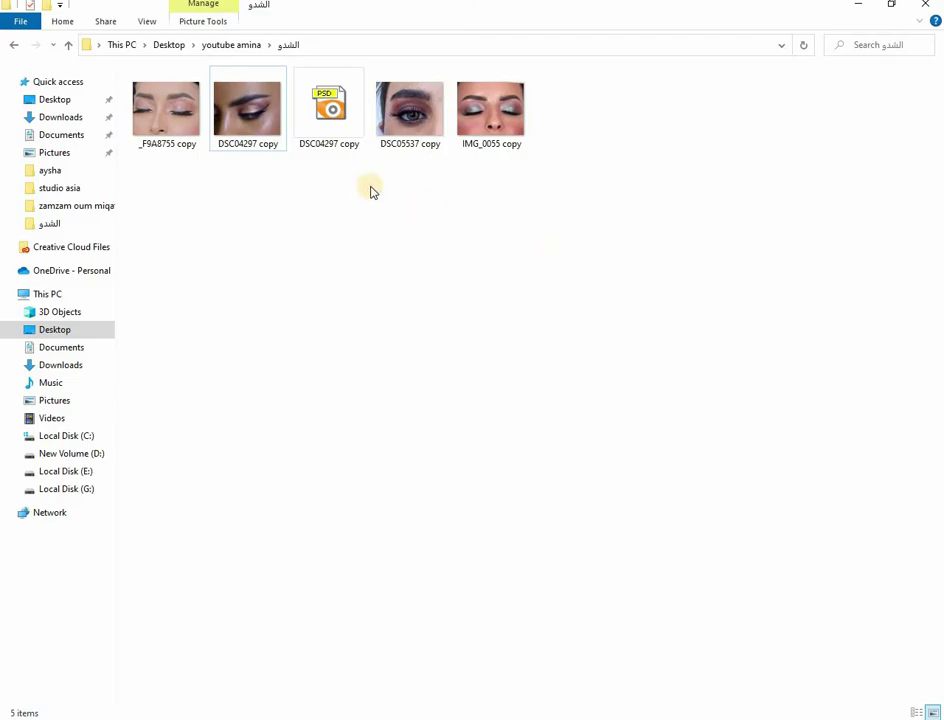
# Open the DSC04297 copy PSD in Photoshop and set the Clone Stamp tool's blending mode to Darken
pyautogui.moveTo(336, 131); pyautogui.dragTo(514, 472)
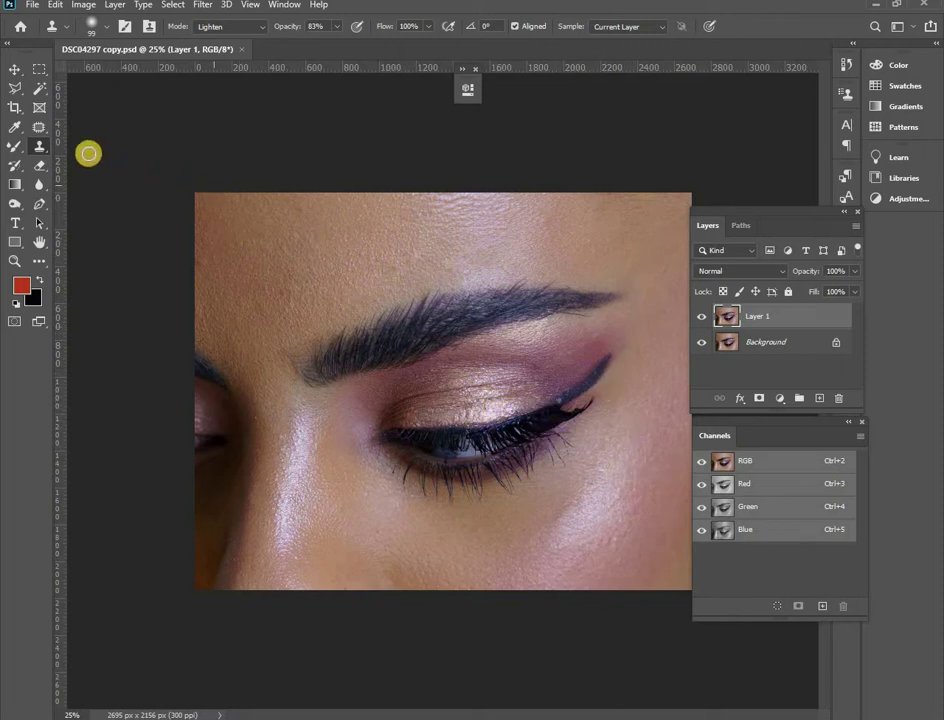
pyautogui.click(45, 146)
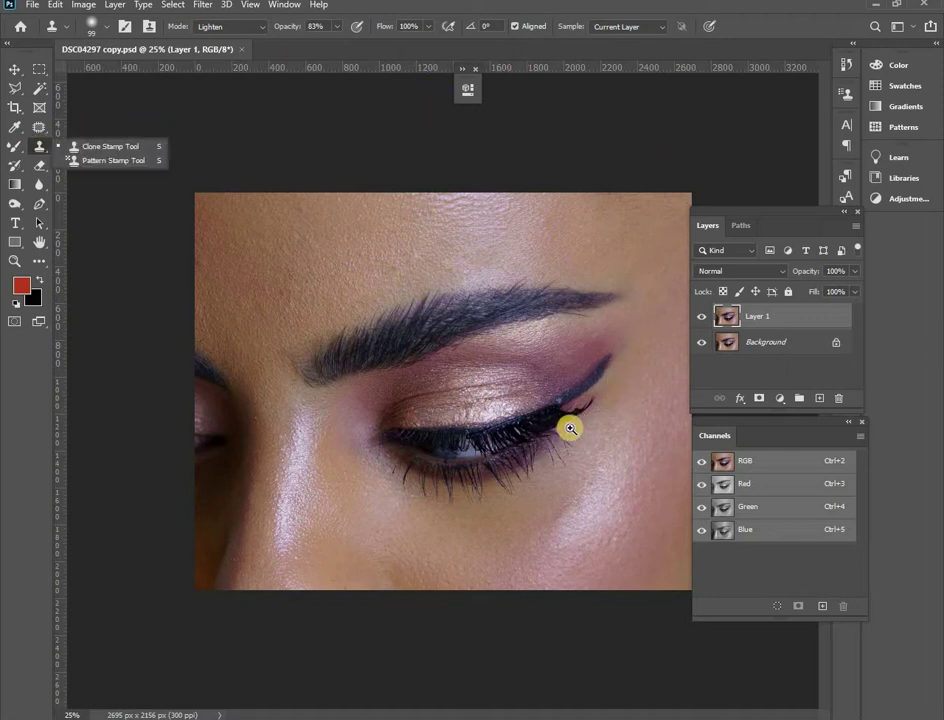
pyautogui.scroll(3, 570, 430)
pyautogui.moveTo(573, 475); pyautogui.dragTo(514, 374)
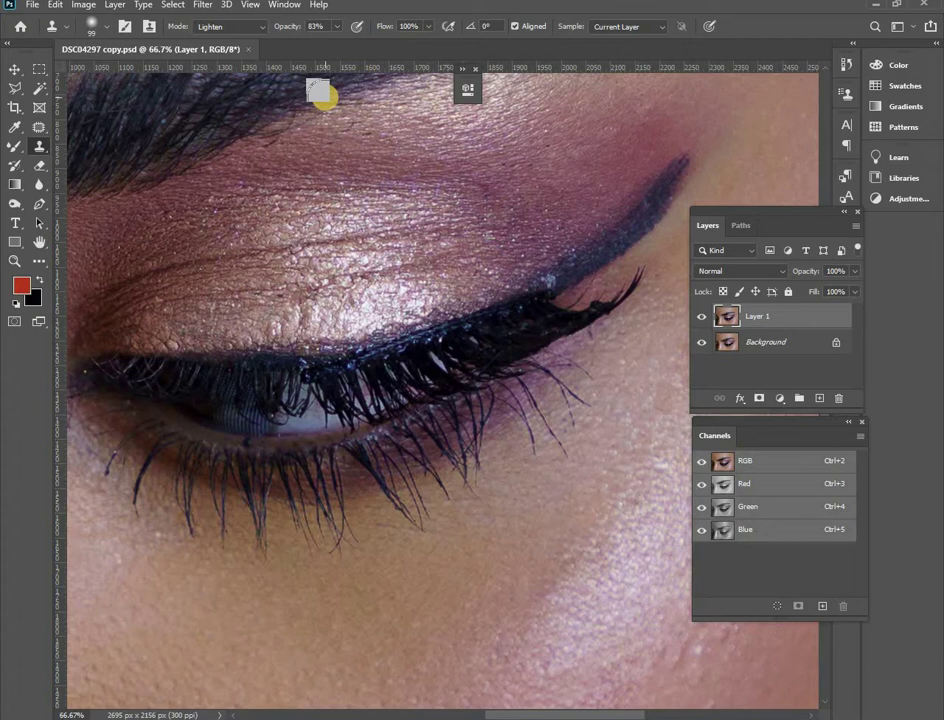
pyautogui.click(250, 29)
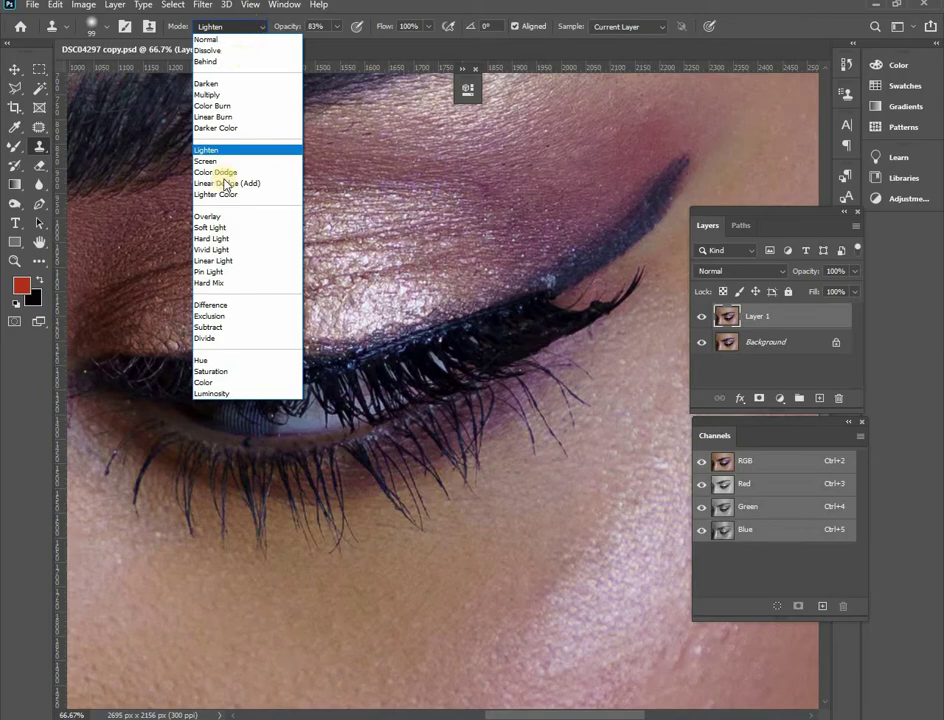
pyautogui.click(229, 85)
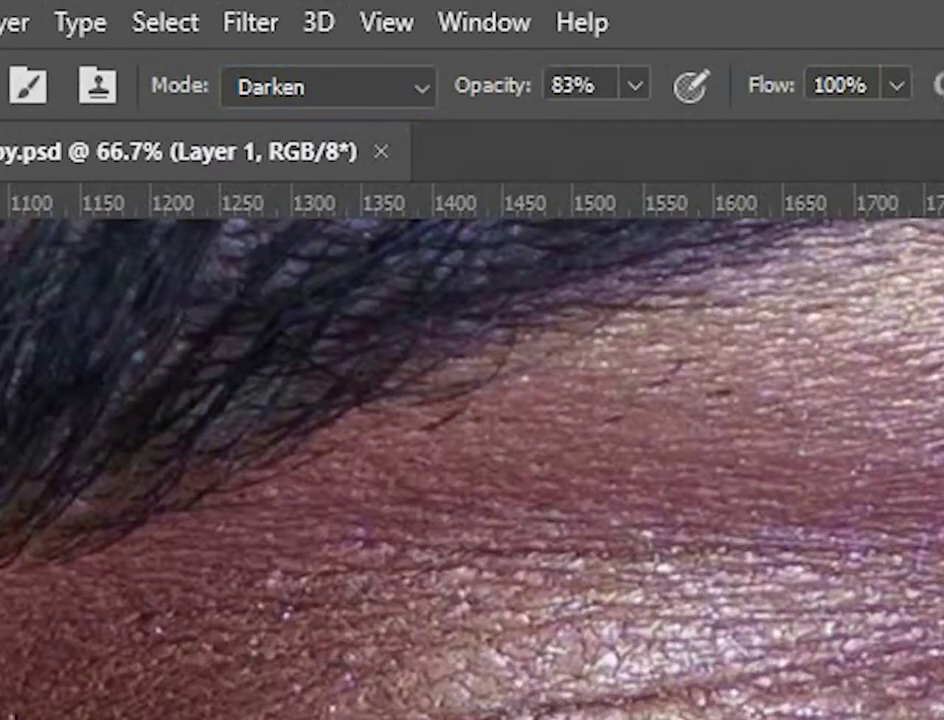
# Clone dark eyeliner over the shiny specks along the upper lash line with a 58 px brush
pyautogui.click(378, 391)
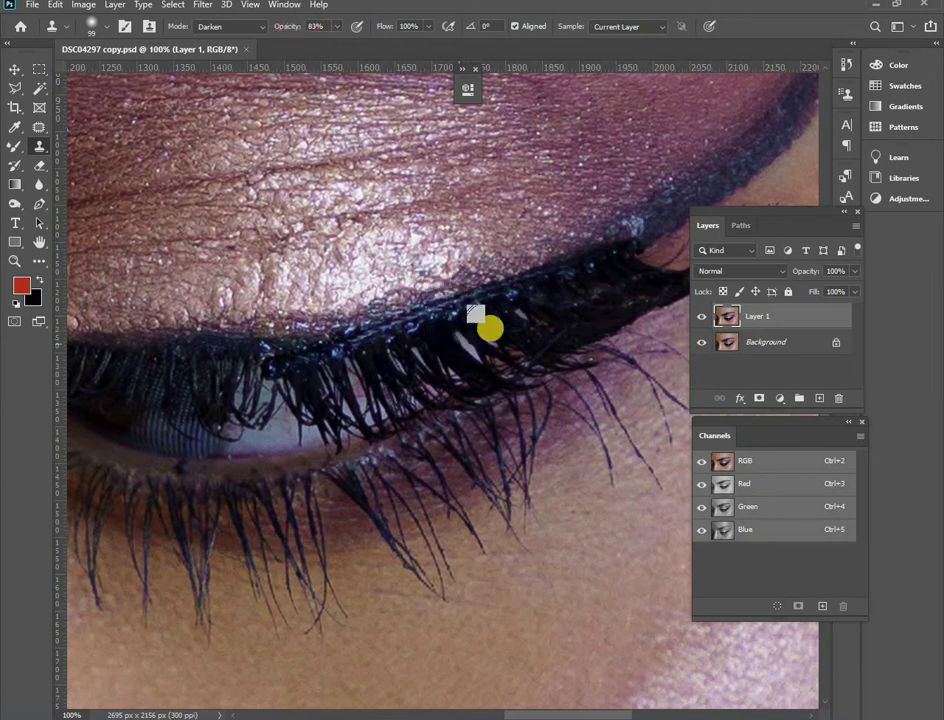
pyautogui.rightClick(637, 334)
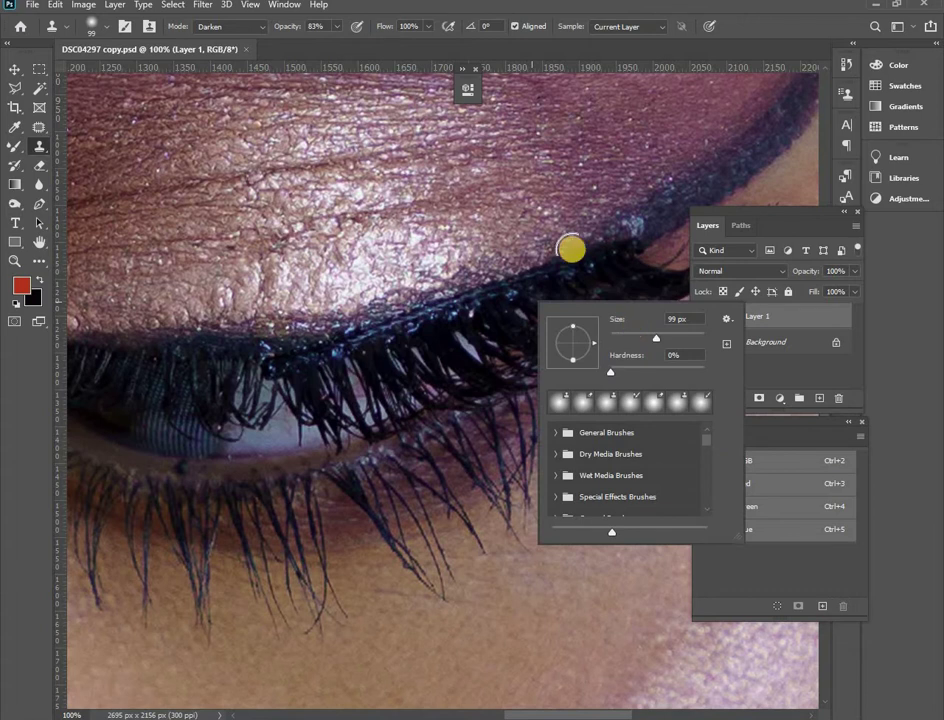
pyautogui.keyDown('alt'); pyautogui.click(603, 300); pyautogui.keyUp('alt')
pyautogui.moveTo(598, 275)
pyautogui.mouseDown()
pyautogui.moveTo(469, 316)
pyautogui.moveTo(331, 339)
pyautogui.moveTo(87, 343)
pyautogui.mouseUp()
pyautogui.keyDown('alt'); pyautogui.click(350, 377); pyautogui.keyUp('alt')
pyautogui.moveTo(343, 356); pyautogui.dragTo(156, 368)
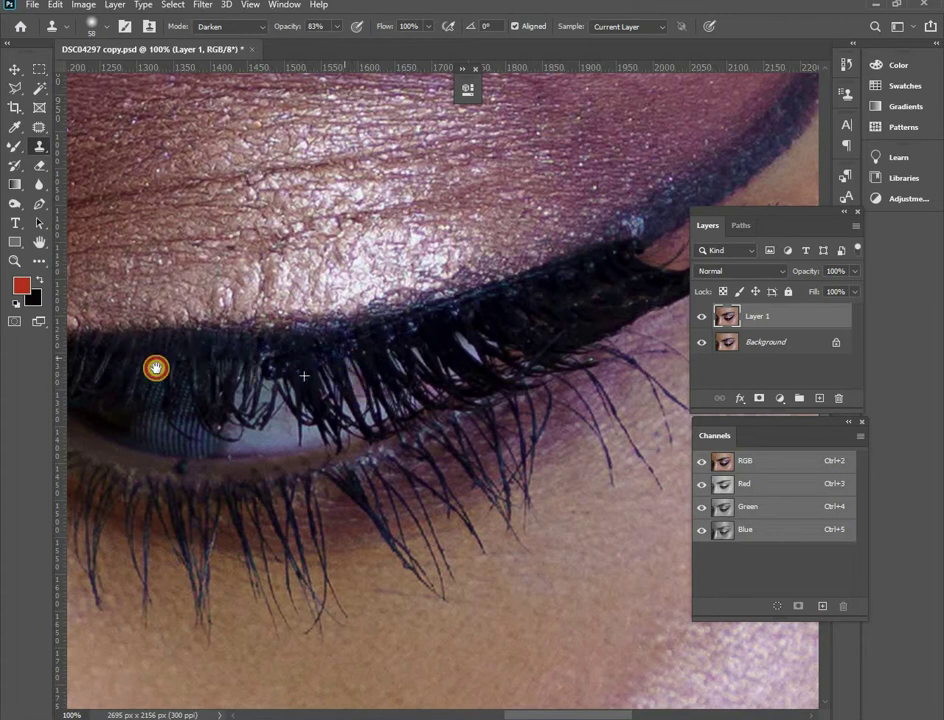
# Darken the remaining light spots along the upper lash line and outer liner, and compare Layer 1 with the original
pyautogui.moveTo(432, 368)
pyautogui.mouseDown()
pyautogui.moveTo(673, 353)
pyautogui.moveTo(641, 329)
pyautogui.moveTo(465, 354)
pyautogui.moveTo(169, 357)
pyautogui.moveTo(569, 336)
pyautogui.moveTo(653, 310)
pyautogui.mouseUp()
pyautogui.moveTo(625, 350)
pyautogui.mouseDown()
pyautogui.moveTo(455, 371)
pyautogui.moveTo(432, 400)
pyautogui.moveTo(440, 366)
pyautogui.moveTo(573, 318)
pyautogui.moveTo(660, 276)
pyautogui.moveTo(666, 259)
pyautogui.moveTo(508, 365)
pyautogui.moveTo(421, 367)
pyautogui.moveTo(232, 398)
pyautogui.moveTo(318, 401)
pyautogui.mouseUp()
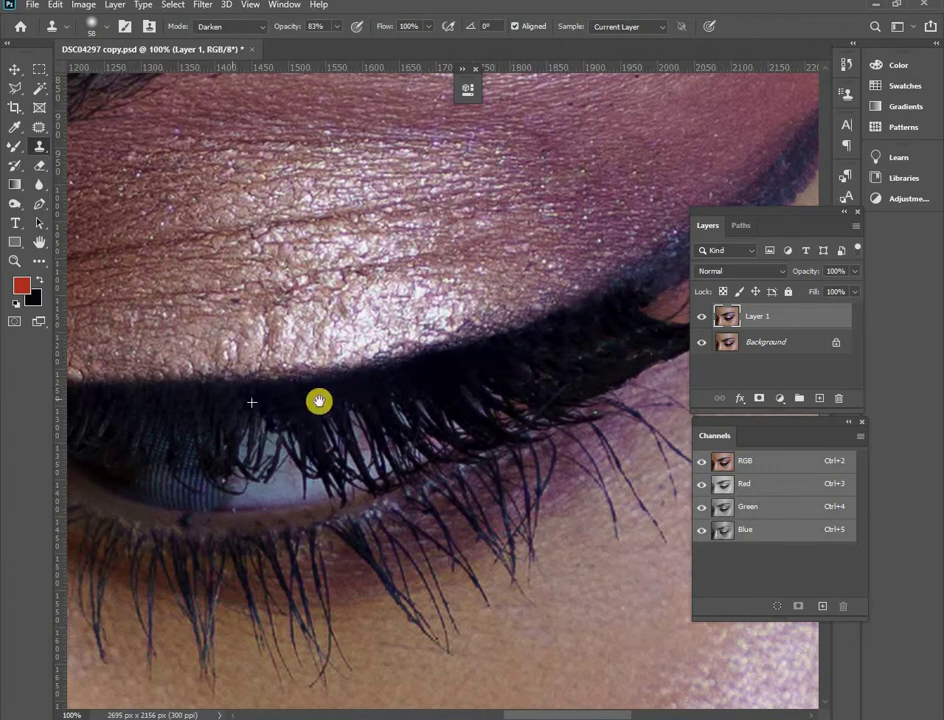
pyautogui.keyDown('alt'); pyautogui.click(315, 394); pyautogui.keyUp('alt')
pyautogui.keyDown('alt'); pyautogui.click(354, 411); pyautogui.keyUp('alt')
pyautogui.moveTo(601, 333); pyautogui.dragTo(724, 286)
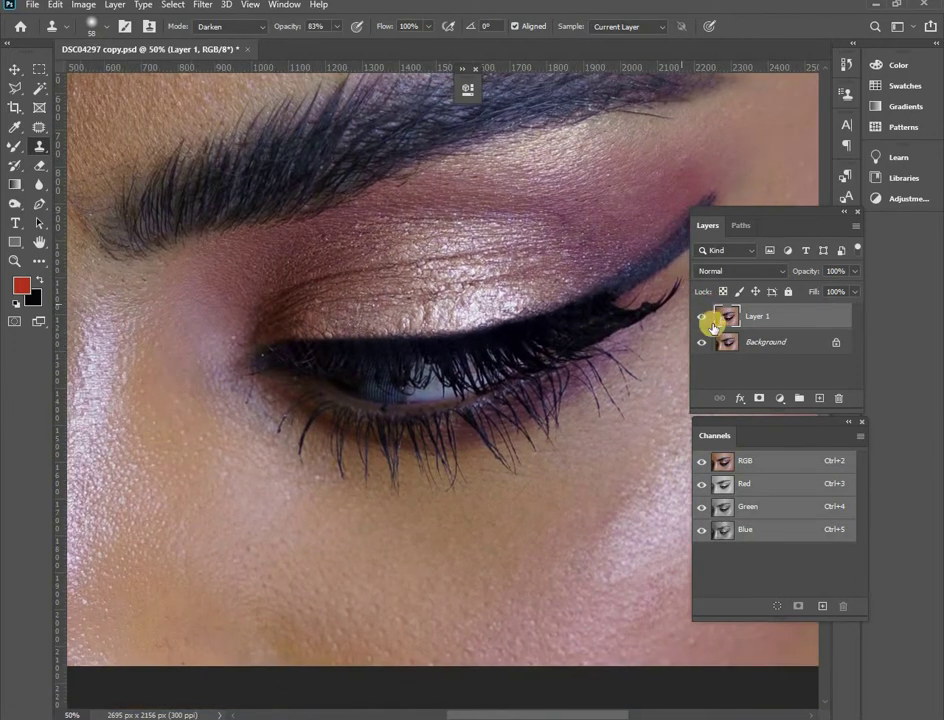
pyautogui.click(703, 316)
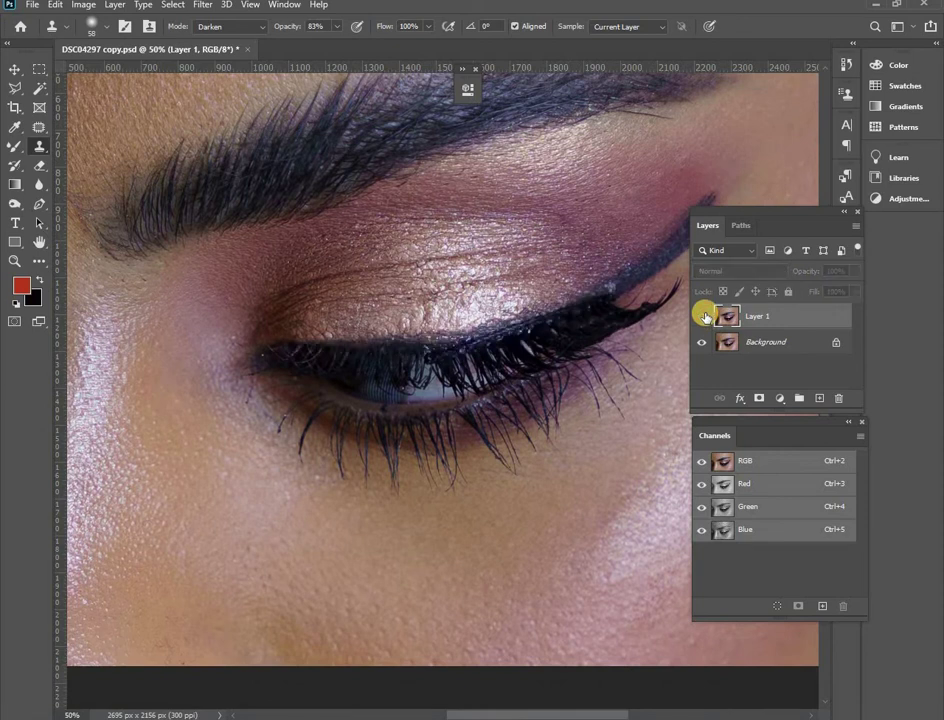
pyautogui.click(704, 315)
# Set the Clone Stamp mode to Lighten and clean the upper edge of the eyeliner wing with cloned eyeshadow
pyautogui.moveTo(449, 358); pyautogui.dragTo(297, 399)
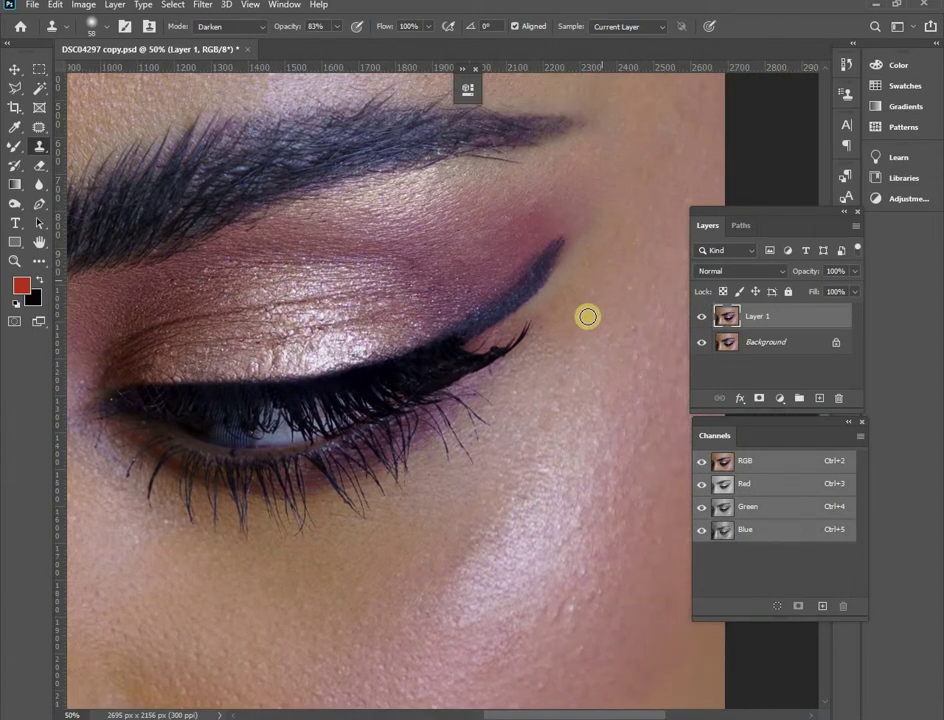
pyautogui.click(248, 27)
pyautogui.click(240, 195)
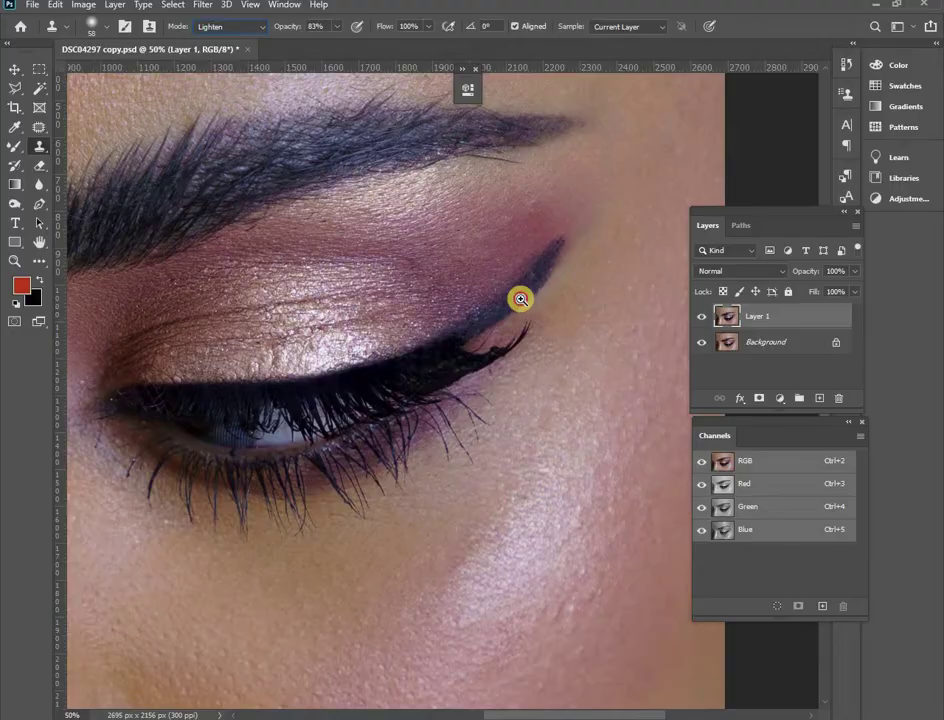
pyautogui.keyDown('ctrl'); pyautogui.click(572, 250); pyautogui.keyUp('ctrl')
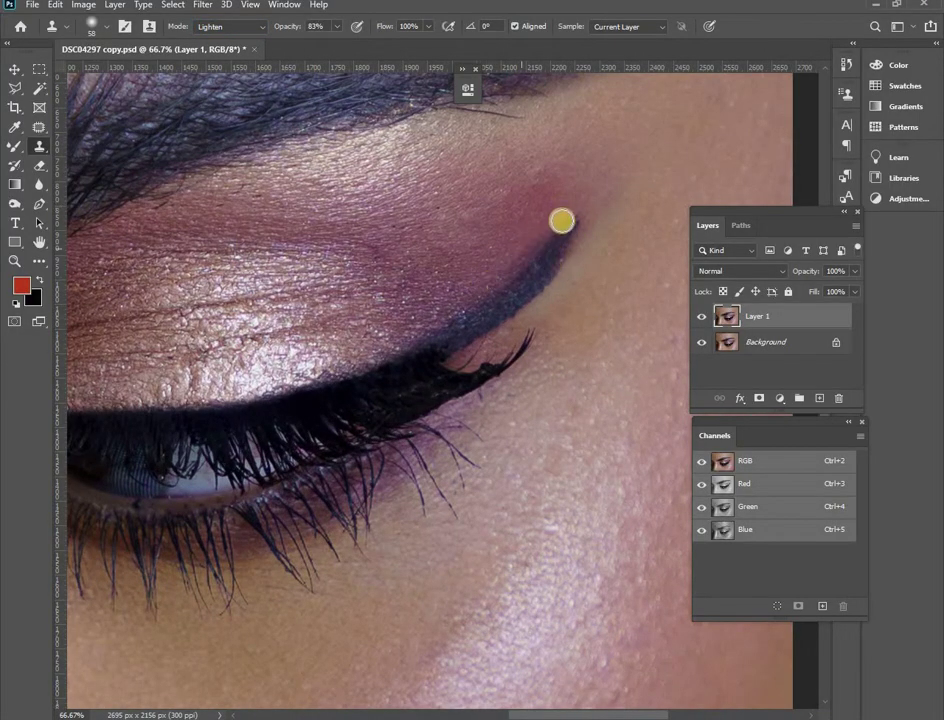
pyautogui.moveTo(563, 189)
pyautogui.mouseDown()
pyautogui.moveTo(583, 220)
pyautogui.moveTo(544, 249)
pyautogui.mouseUp()
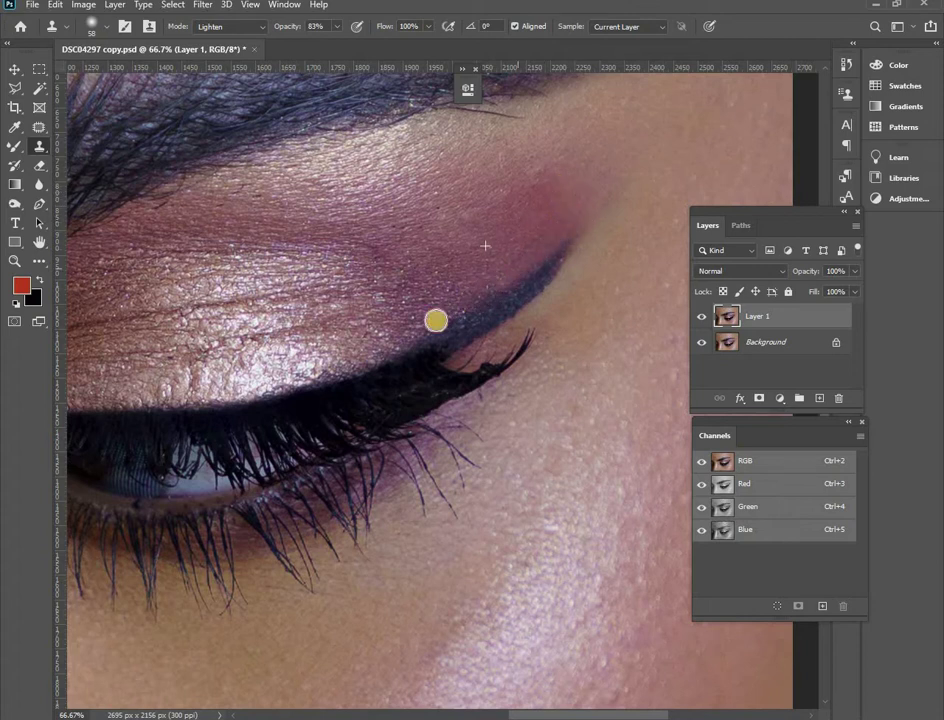
pyautogui.moveTo(436, 320); pyautogui.dragTo(321, 362)
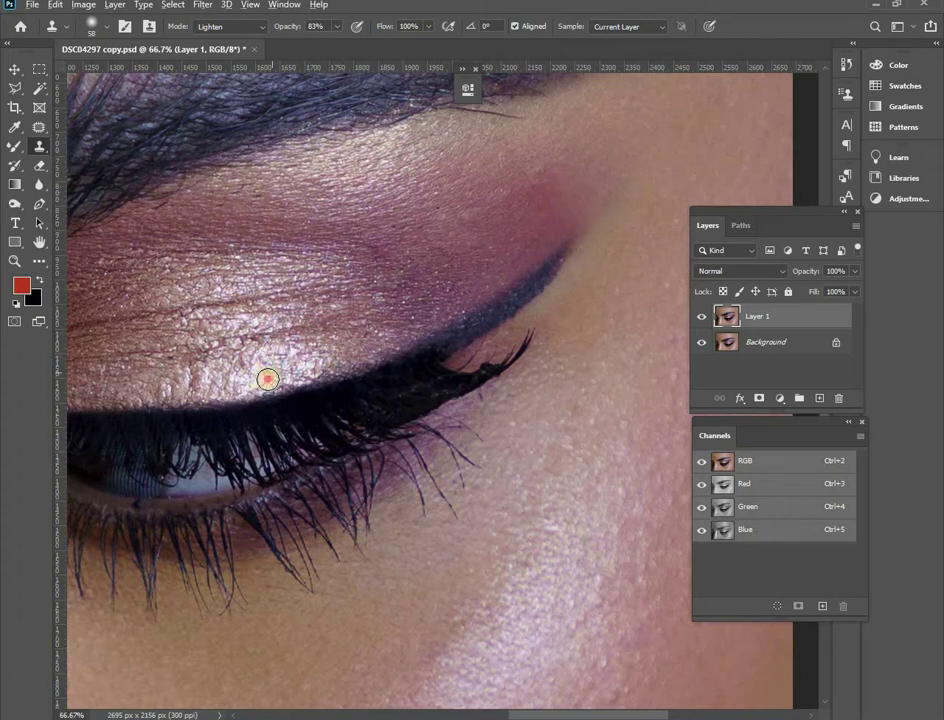
pyautogui.moveTo(400, 331)
pyautogui.mouseDown()
pyautogui.moveTo(485, 294)
pyautogui.moveTo(606, 205)
pyautogui.moveTo(575, 222)
pyautogui.moveTo(537, 213)
pyautogui.moveTo(518, 250)
pyautogui.moveTo(566, 235)
pyautogui.moveTo(573, 217)
pyautogui.moveTo(548, 263)
pyautogui.moveTo(397, 344)
pyautogui.moveTo(405, 322)
pyautogui.moveTo(509, 255)
pyautogui.moveTo(398, 263)
pyautogui.mouseUp()
# Clone eyeshadow over the tip and upper edge of the eyeliner wing and clean the skin below the outer lashes
pyautogui.keyDown('alt'); pyautogui.click(573, 218); pyautogui.keyUp('alt')
pyautogui.keyDown('alt'); pyautogui.click(445, 259); pyautogui.keyUp('alt')
pyautogui.keyDown('alt'); pyautogui.click(405, 271); pyautogui.keyUp('alt')
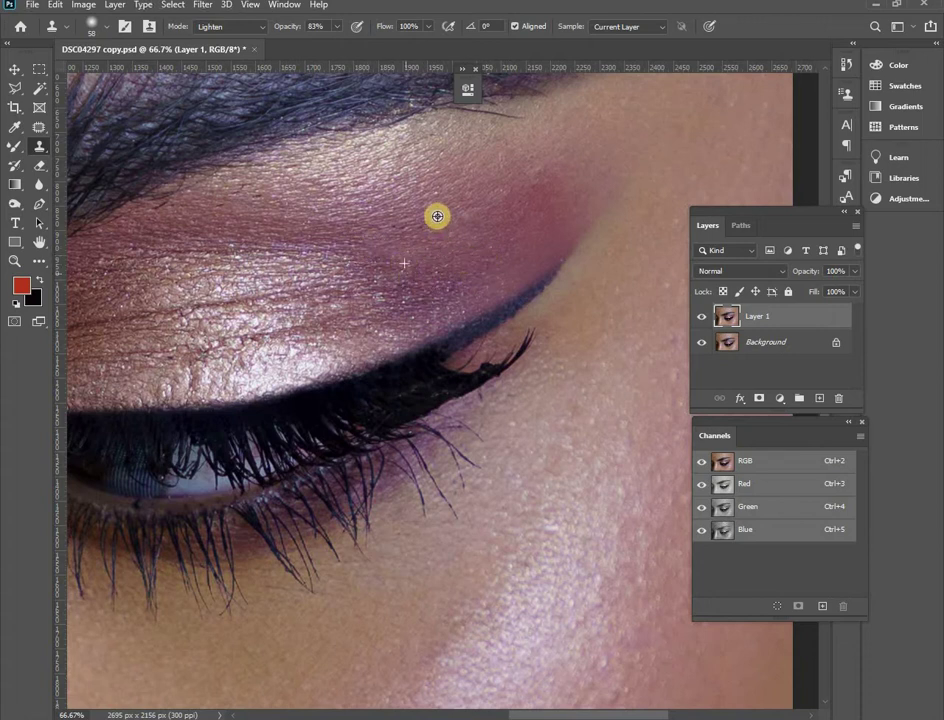
pyautogui.click(463, 291)
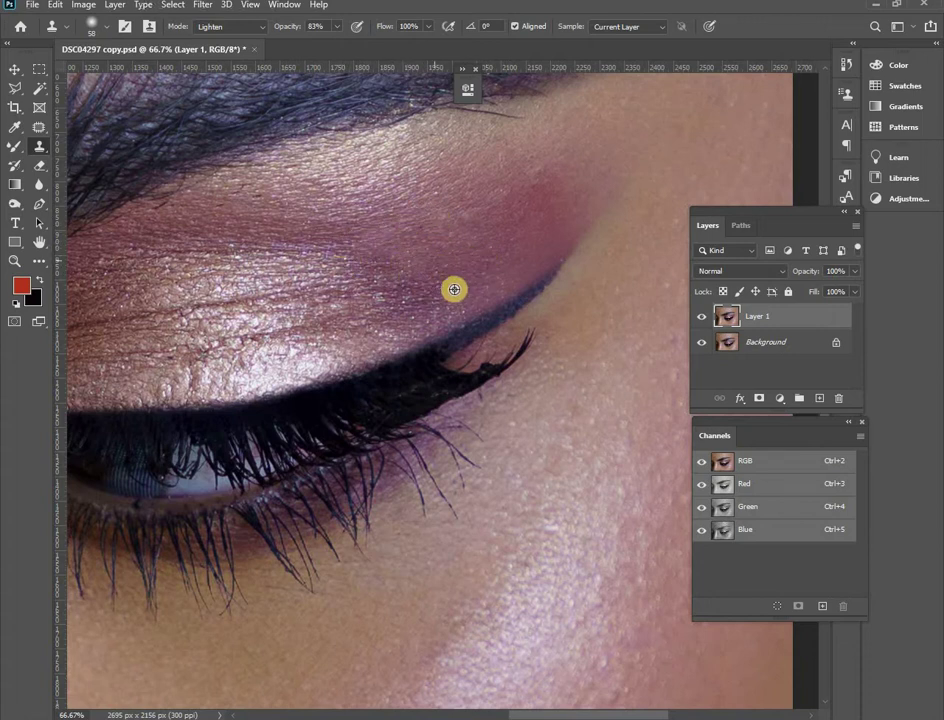
pyautogui.moveTo(540, 291); pyautogui.dragTo(640, 226)
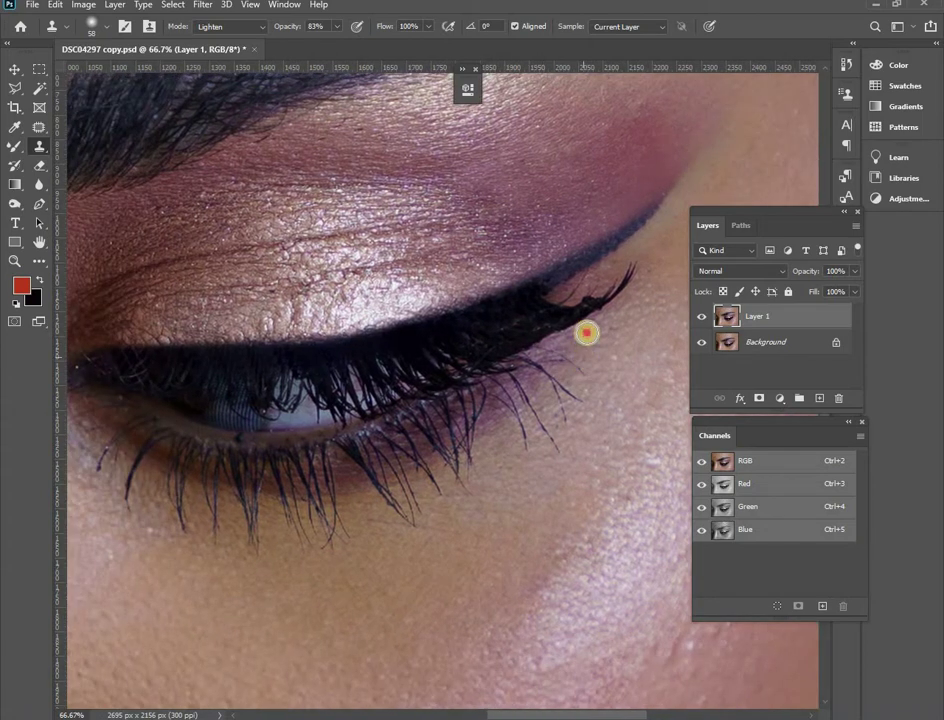
pyautogui.moveTo(586, 333)
pyautogui.mouseDown()
pyautogui.moveTo(602, 285)
pyautogui.moveTo(528, 312)
pyautogui.moveTo(533, 373)
pyautogui.mouseUp()
# Clone shimmering eyeshadow over the crease lines running across the eyelid to the inner corner
pyautogui.moveTo(212, 418); pyautogui.dragTo(316, 414)
pyautogui.hscroll(-3, 316, 414)
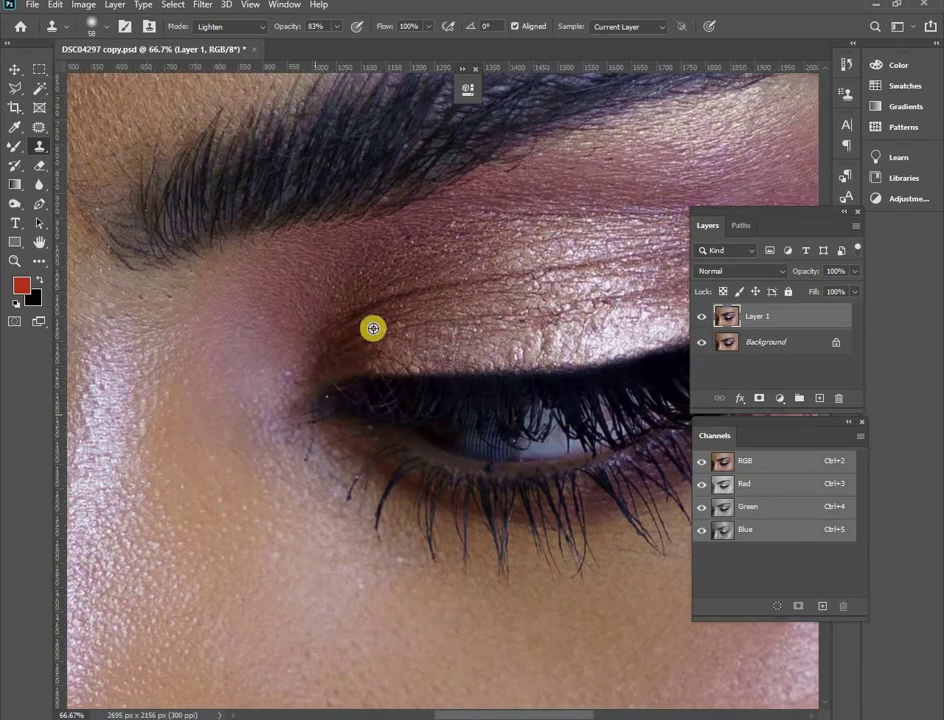
pyautogui.hscroll(2, 480, 335)
pyautogui.scroll(1, 480, 335)
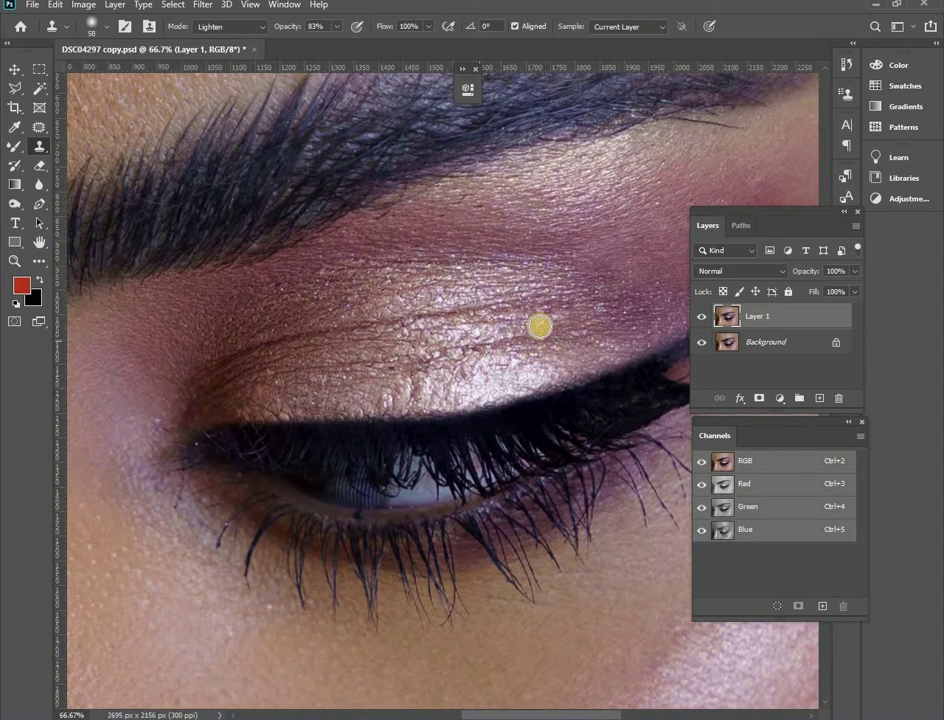
pyautogui.moveTo(530, 341); pyautogui.dragTo(508, 320)
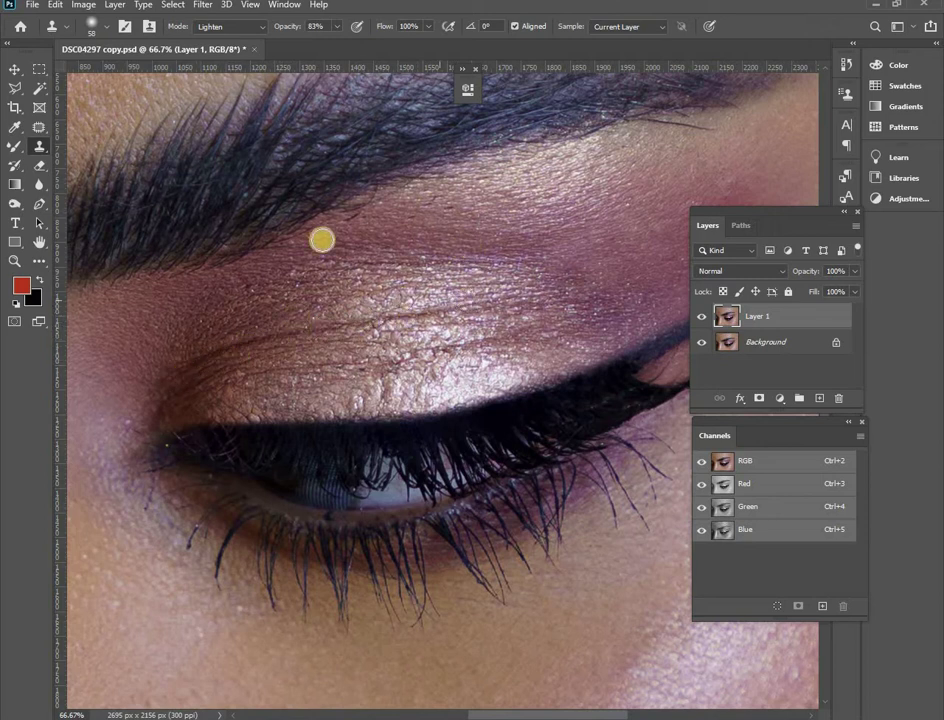
pyautogui.moveTo(505, 300); pyautogui.dragTo(212, 354)
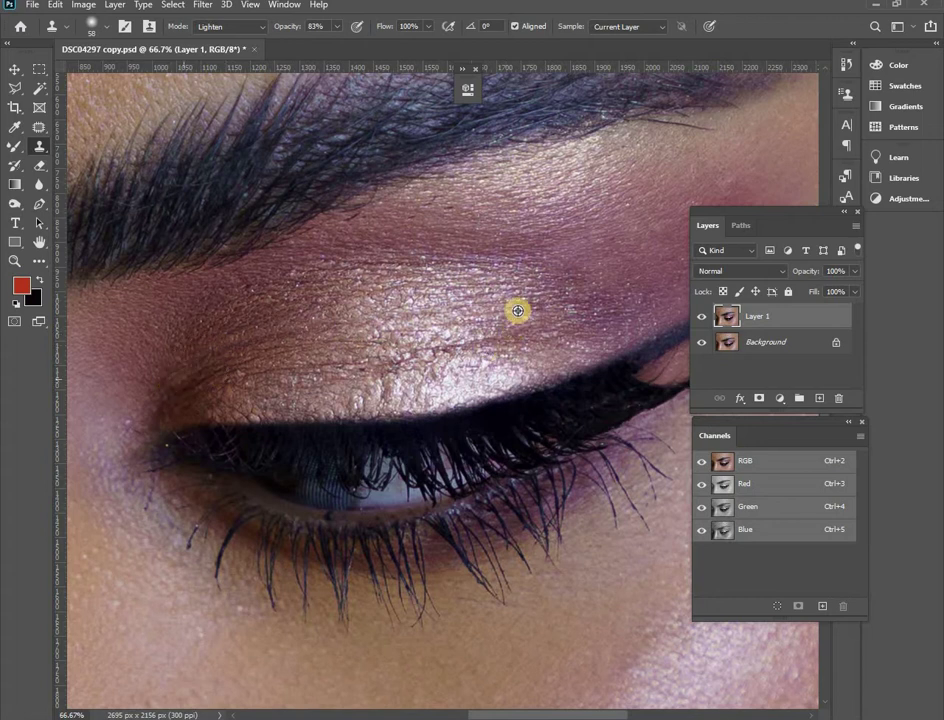
pyautogui.moveTo(497, 343)
pyautogui.mouseDown()
pyautogui.moveTo(290, 369)
pyautogui.moveTo(169, 399)
pyautogui.moveTo(273, 336)
pyautogui.moveTo(232, 347)
pyautogui.moveTo(185, 384)
pyautogui.moveTo(145, 371)
pyautogui.mouseUp()
pyautogui.keyDown('alt'); pyautogui.click(274, 337); pyautogui.keyUp('alt')
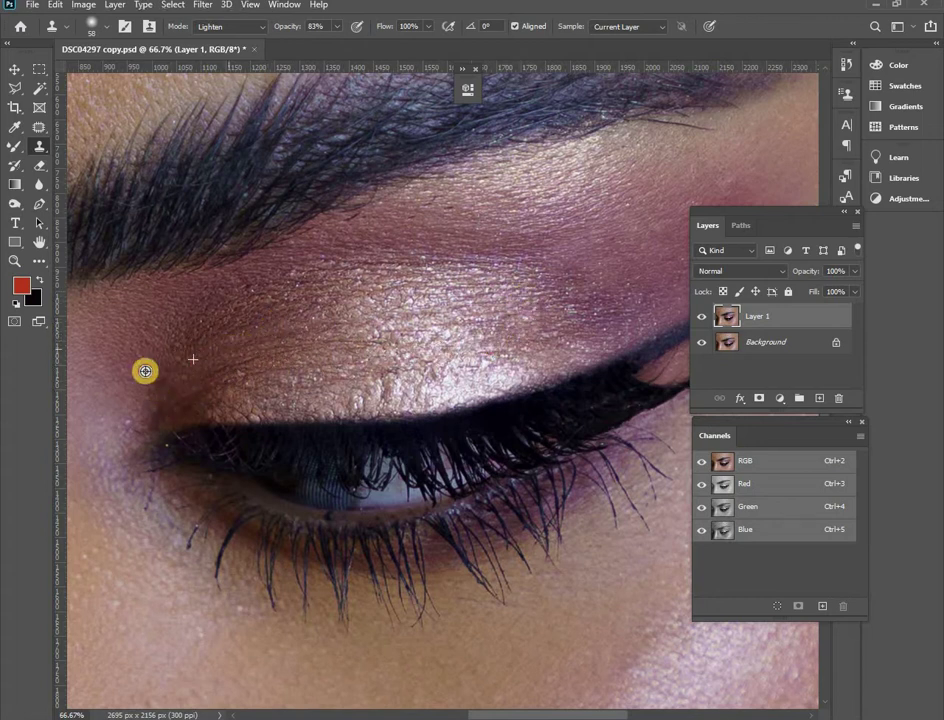
# Clone skin over the stray hairs below the eyebrow, from its middle to its tail
pyautogui.keyDown('alt'); pyautogui.click(326, 240); pyautogui.keyUp('alt')
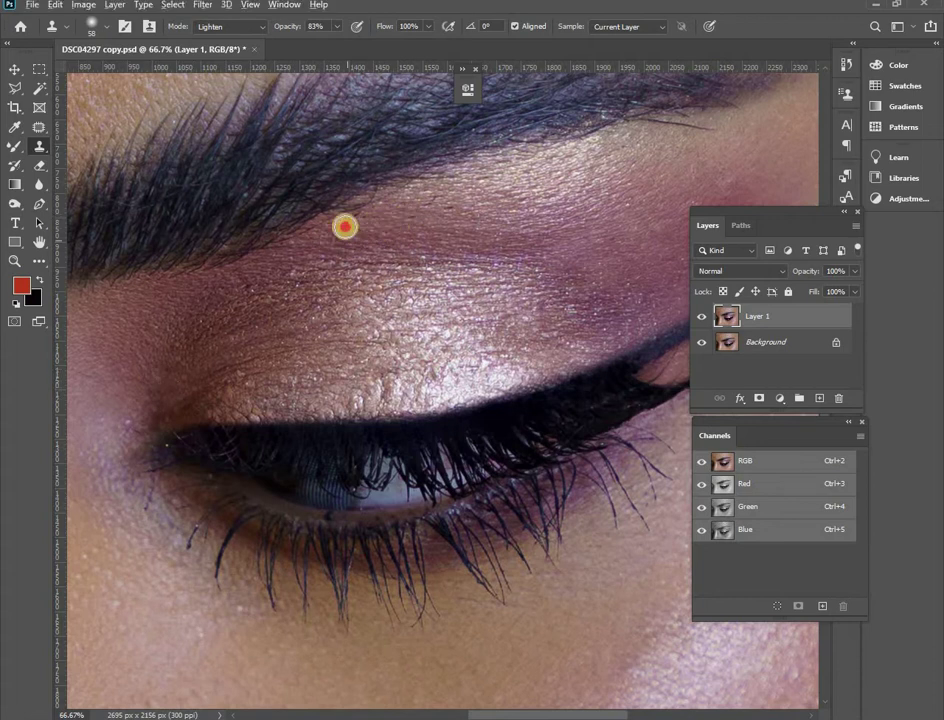
pyautogui.moveTo(345, 227); pyautogui.dragTo(476, 188)
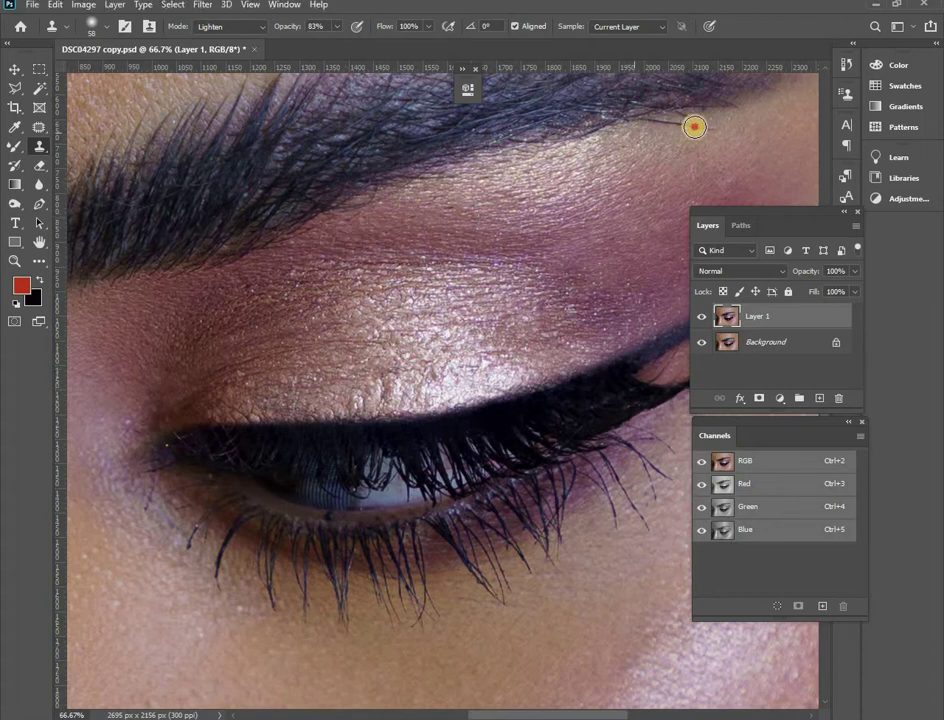
pyautogui.moveTo(695, 127); pyautogui.dragTo(726, 128)
pyautogui.moveTo(694, 152)
pyautogui.mouseDown()
pyautogui.moveTo(568, 215)
pyautogui.moveTo(342, 242)
pyautogui.mouseUp()
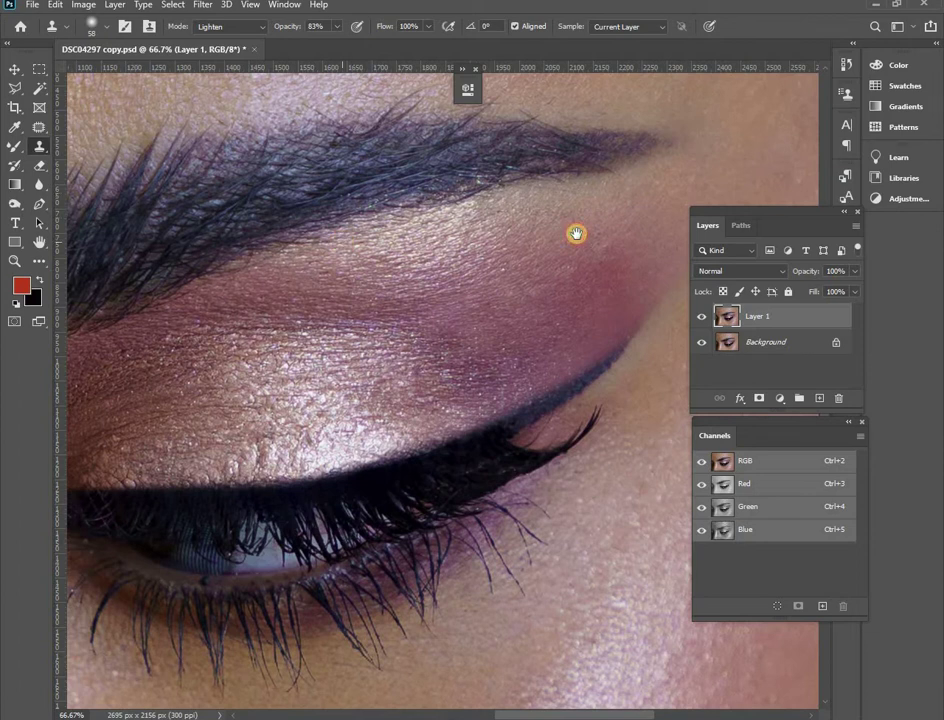
pyautogui.moveTo(577, 233); pyautogui.dragTo(588, 228)
# Clone clean skin over the stray hairs below the inner end of the eyebrow
pyautogui.moveTo(400, 293); pyautogui.dragTo(497, 261)
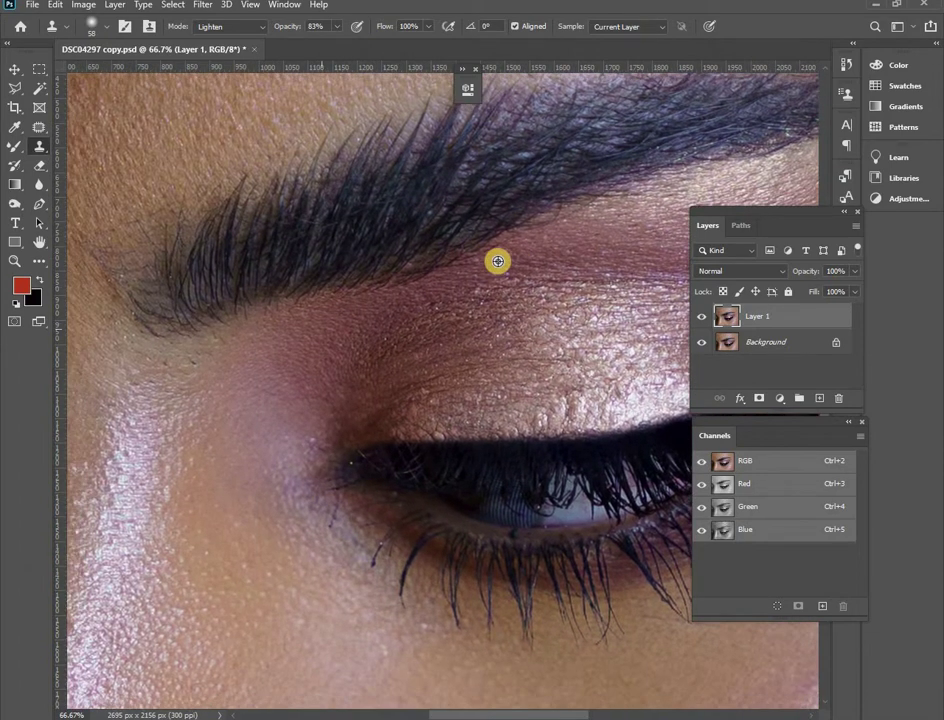
pyautogui.click(339, 313)
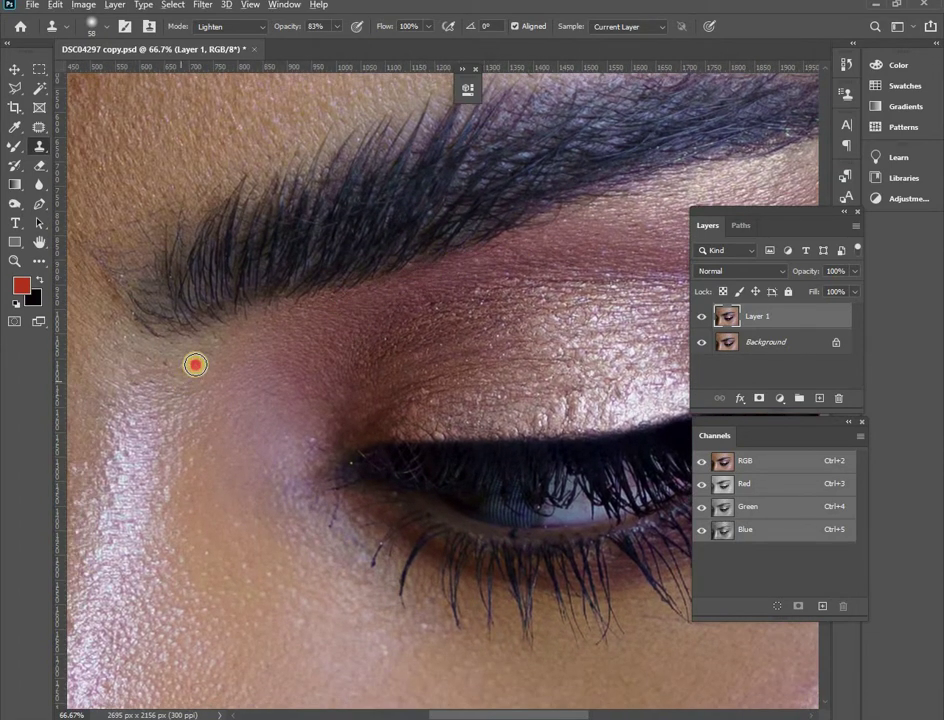
pyautogui.moveTo(134, 333); pyautogui.dragTo(200, 373)
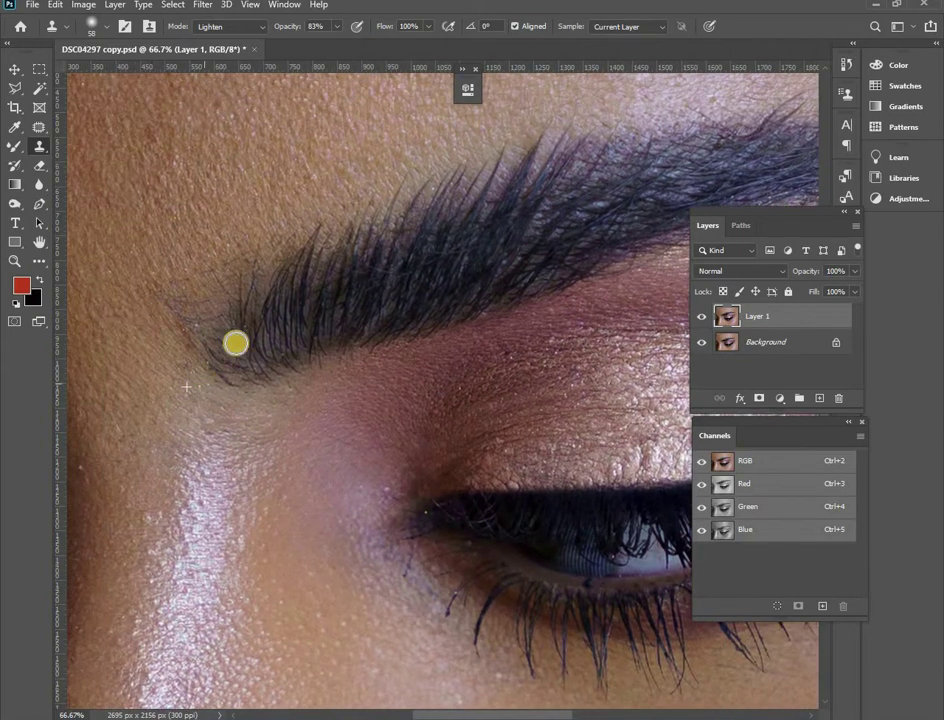
pyautogui.moveTo(296, 342); pyautogui.dragTo(113, 272)
# Blend the dark crease at the inner eye corner and inner eyelid with cloned eyeshadow
pyautogui.moveTo(282, 389)
pyautogui.mouseDown()
pyautogui.moveTo(338, 362)
pyautogui.moveTo(440, 347)
pyautogui.mouseUp()
pyautogui.keyDown('alt'); pyautogui.click(322, 373); pyautogui.keyUp('alt')
pyautogui.moveTo(252, 420); pyautogui.dragTo(230, 426)
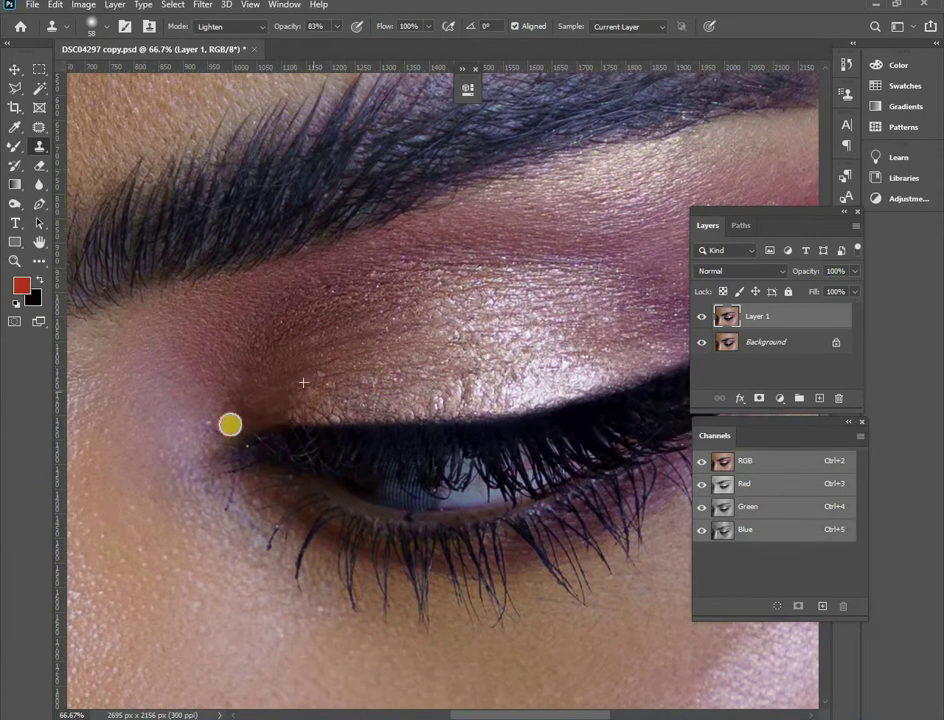
pyautogui.keyDown('alt'); pyautogui.click(390, 321); pyautogui.keyUp('alt')
pyautogui.moveTo(279, 366); pyautogui.dragTo(289, 321)
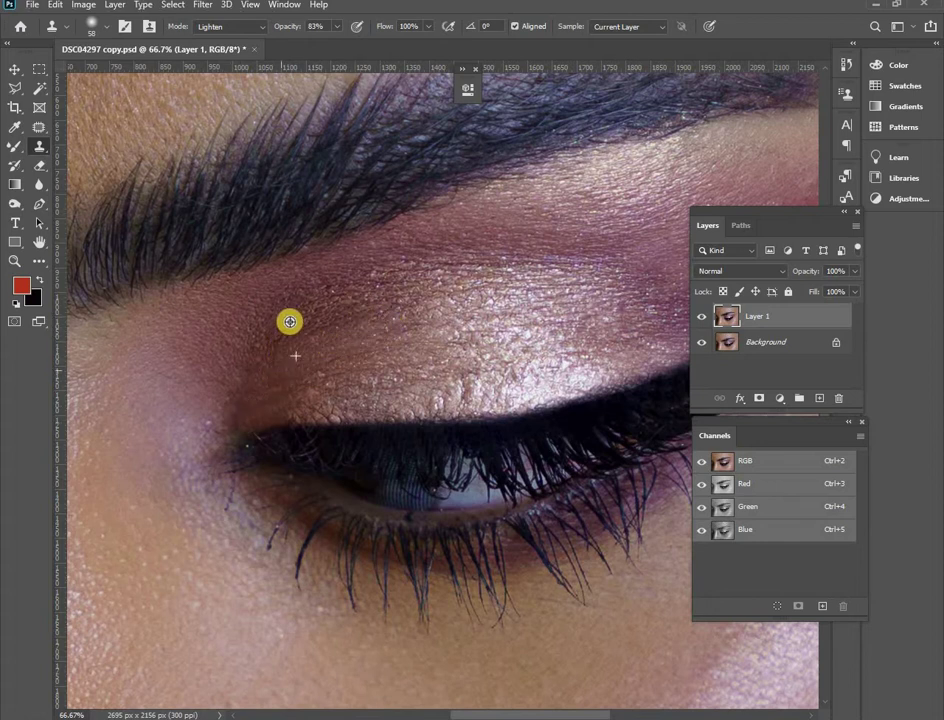
pyautogui.keyDown('alt'); pyautogui.click(338, 281); pyautogui.keyUp('alt')
pyautogui.keyDown('alt'); pyautogui.click(447, 208); pyautogui.keyUp('alt')
# Clone eyeshadow over the rough patches and specks on the outer eyelid and along the upper edge of the winged eyeliner
pyautogui.moveTo(522, 260); pyautogui.dragTo(552, 259)
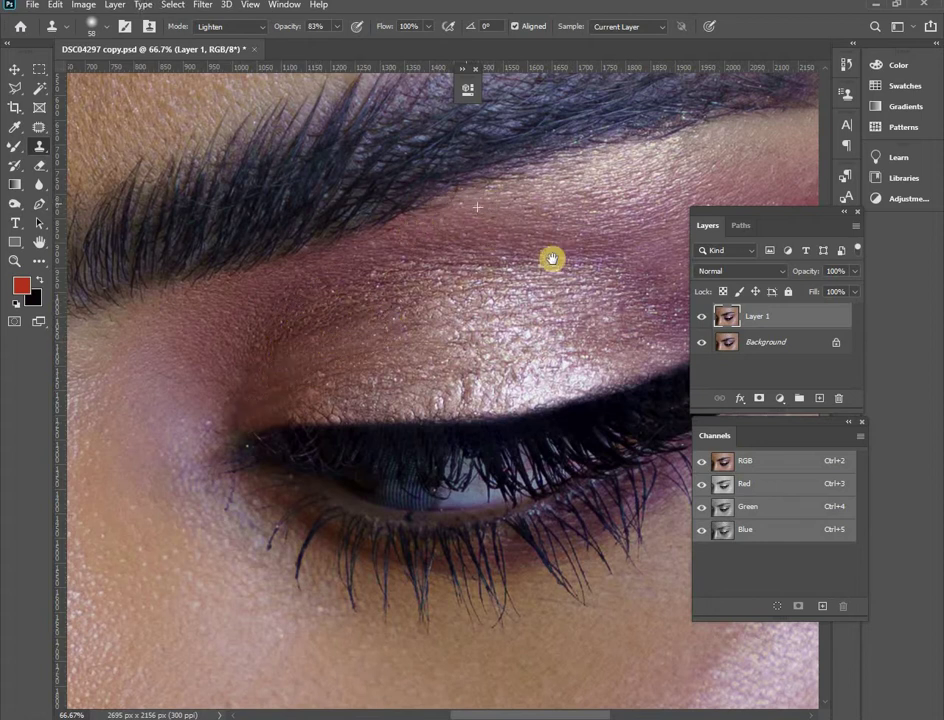
pyautogui.moveTo(514, 294); pyautogui.dragTo(333, 349)
pyautogui.keyDown('alt'); pyautogui.click(408, 296); pyautogui.keyUp('alt')
pyautogui.click(524, 314)
pyautogui.keyDown('alt'); pyautogui.click(508, 297); pyautogui.keyUp('alt')
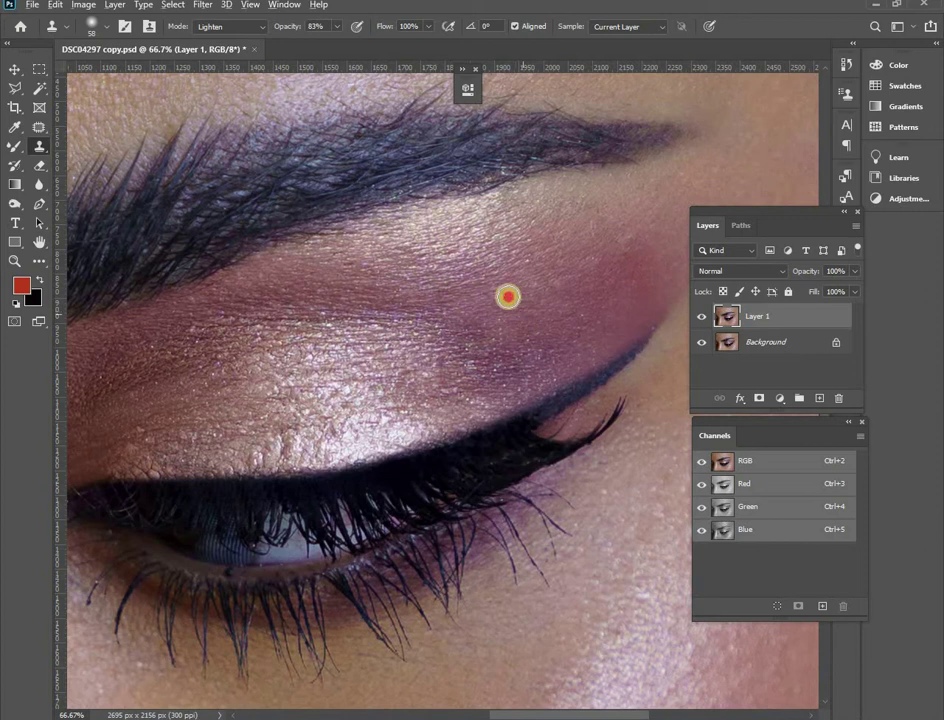
pyautogui.click(643, 254)
pyautogui.keyDown('alt'); pyautogui.click(607, 273); pyautogui.keyUp('alt')
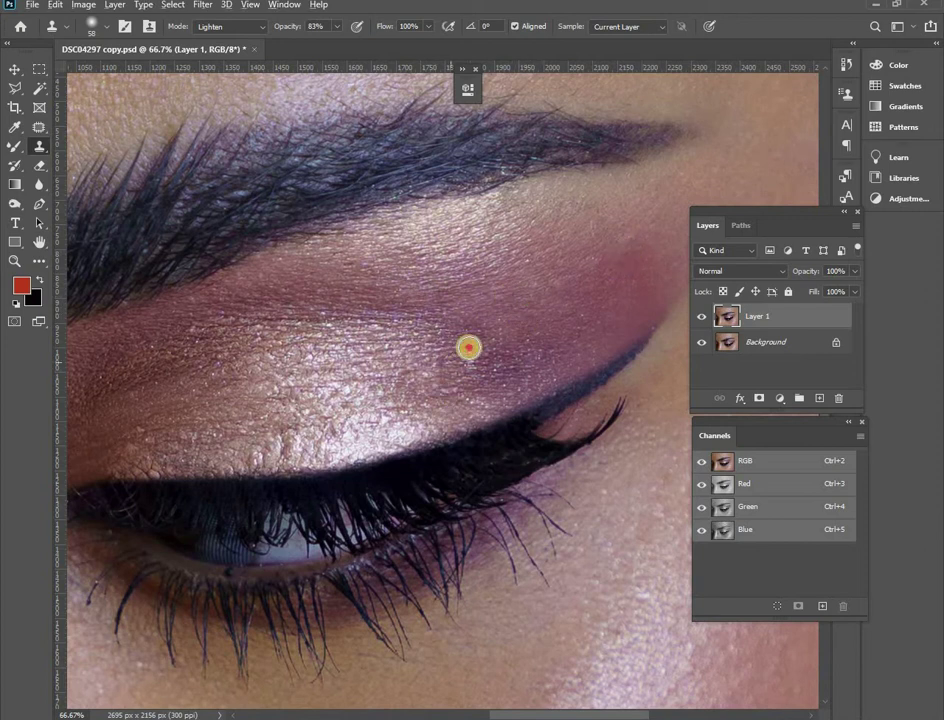
pyautogui.moveTo(469, 347); pyautogui.dragTo(525, 355)
pyautogui.click(586, 390)
# Clone shimmering eyeshadow over the uneven texture just above the lash line on the inner and middle eyelid
pyautogui.moveTo(644, 480); pyautogui.dragTo(696, 422)
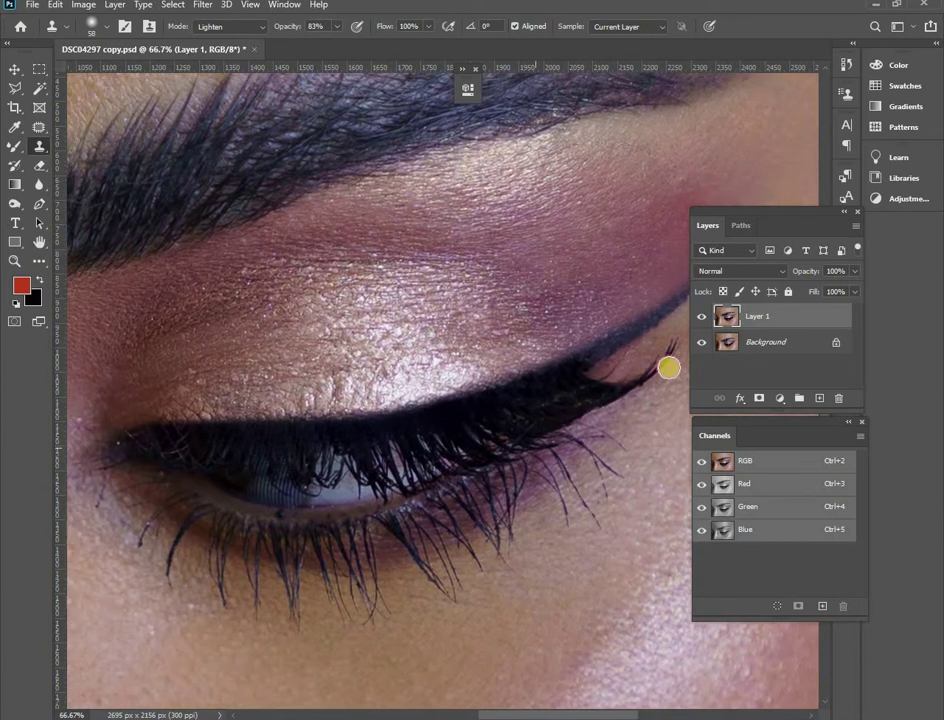
pyautogui.keyDown('alt'); pyautogui.click(237, 369); pyautogui.keyUp('alt')
pyautogui.moveTo(314, 384); pyautogui.dragTo(330, 370)
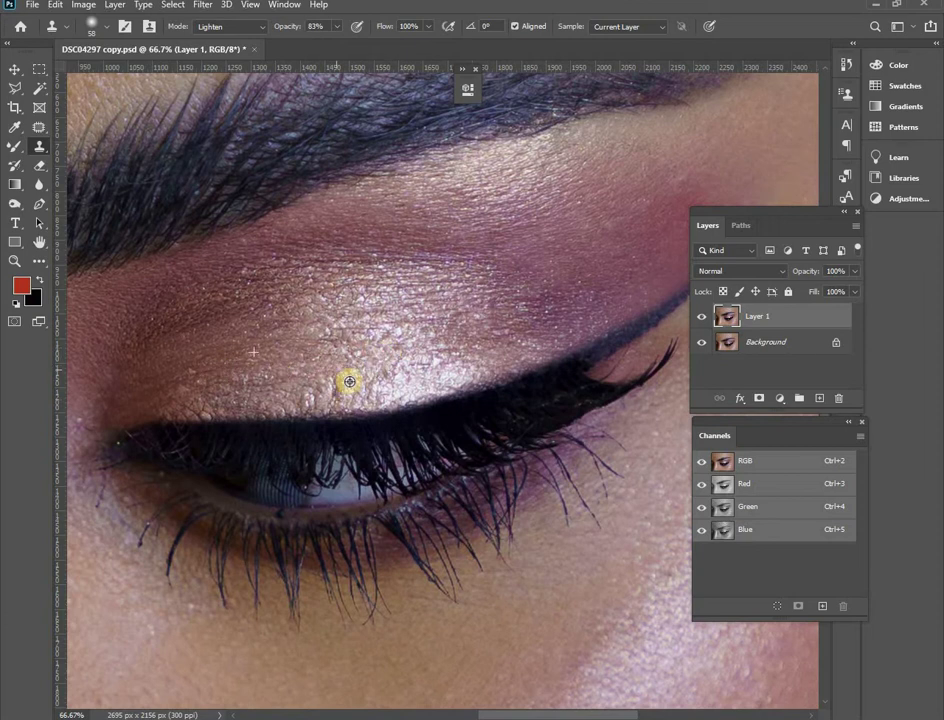
pyautogui.click(239, 380)
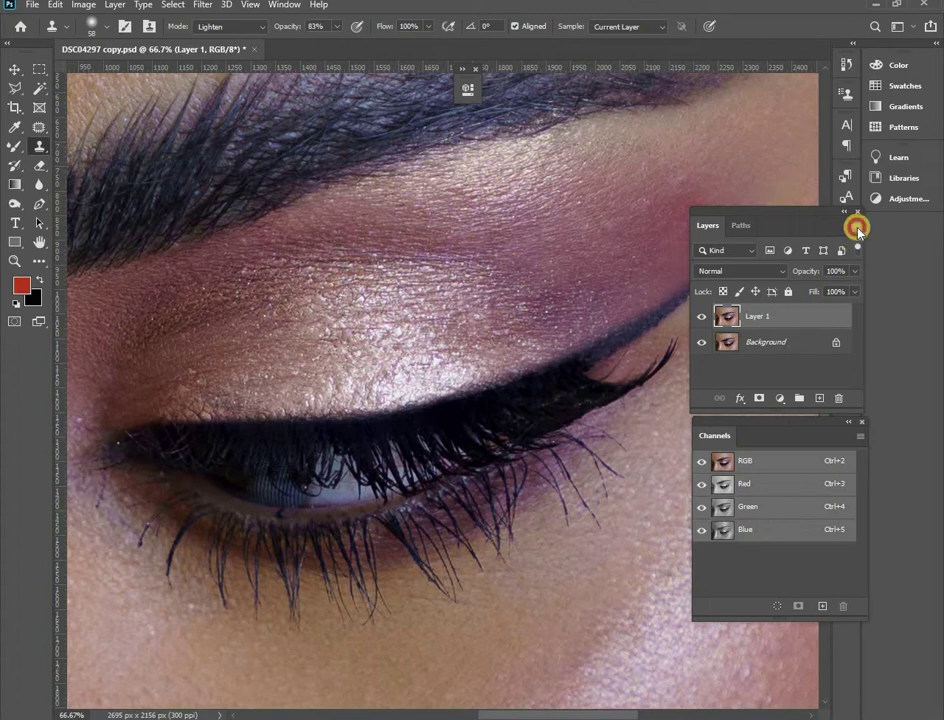
# Flatten the image into a single background layer
pyautogui.click(857, 229)
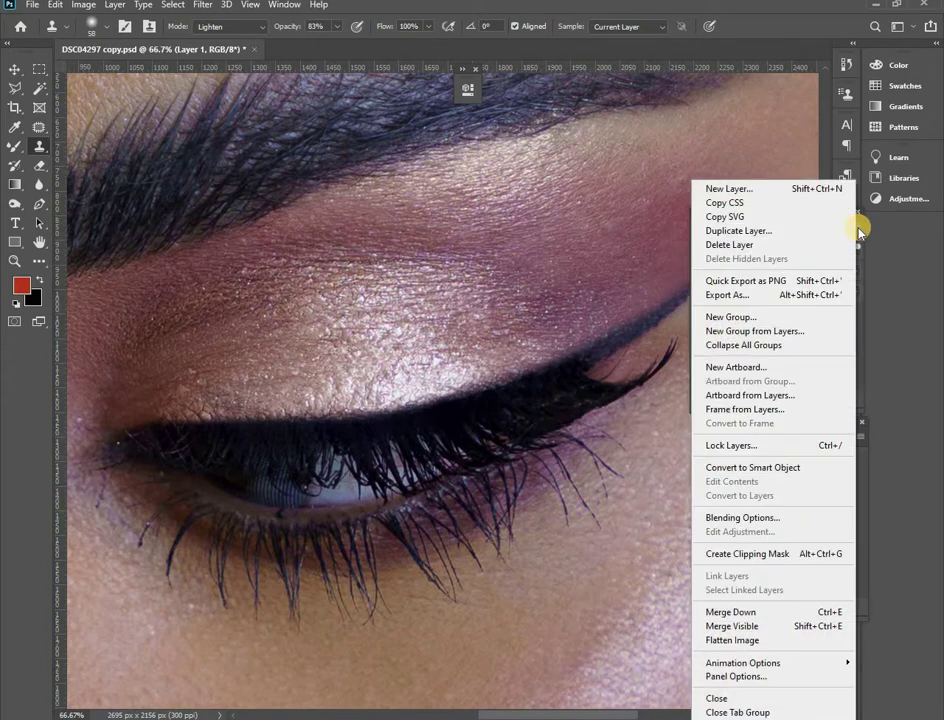
pyautogui.click(114, 6)
pyautogui.click(114, 6)
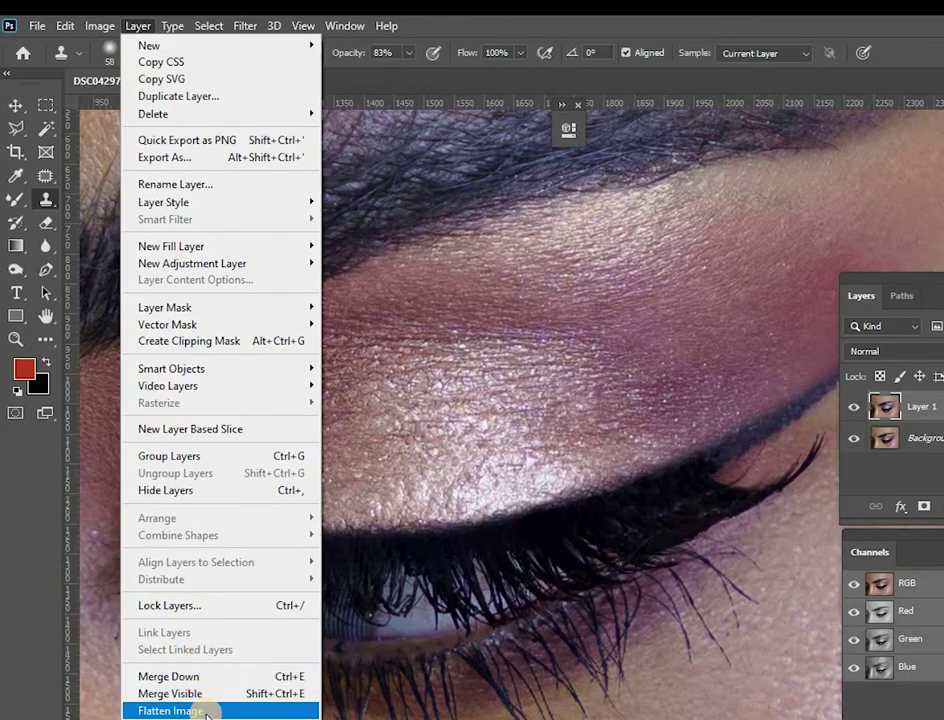
pyautogui.click(170, 710)
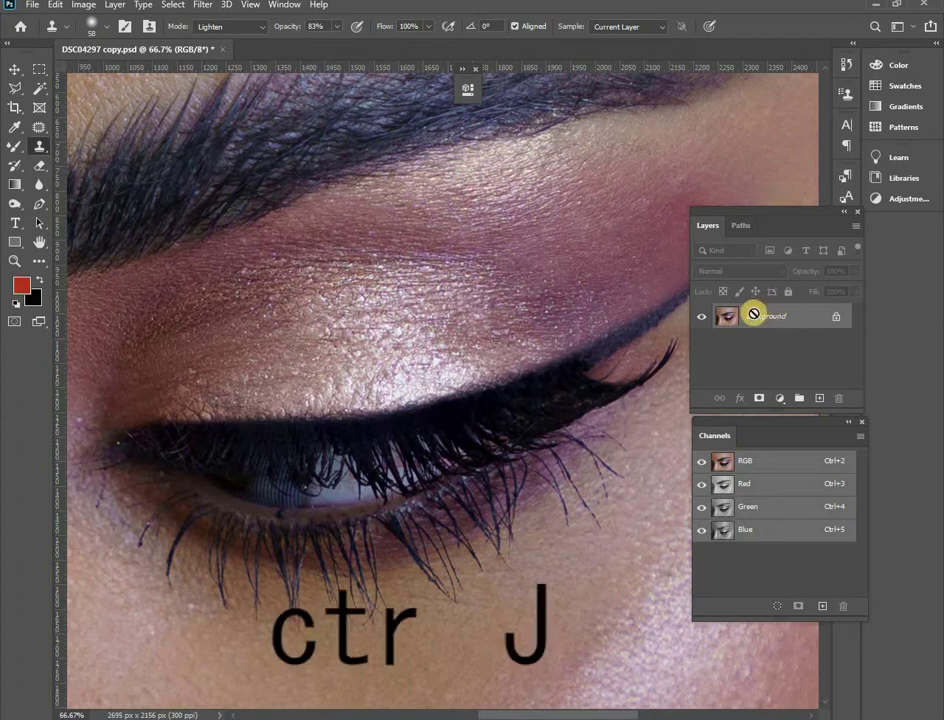
# Duplicate the flattened background as a new layer and make a second copy of that layer
pyautogui.hotkey('ctrl', 'j')
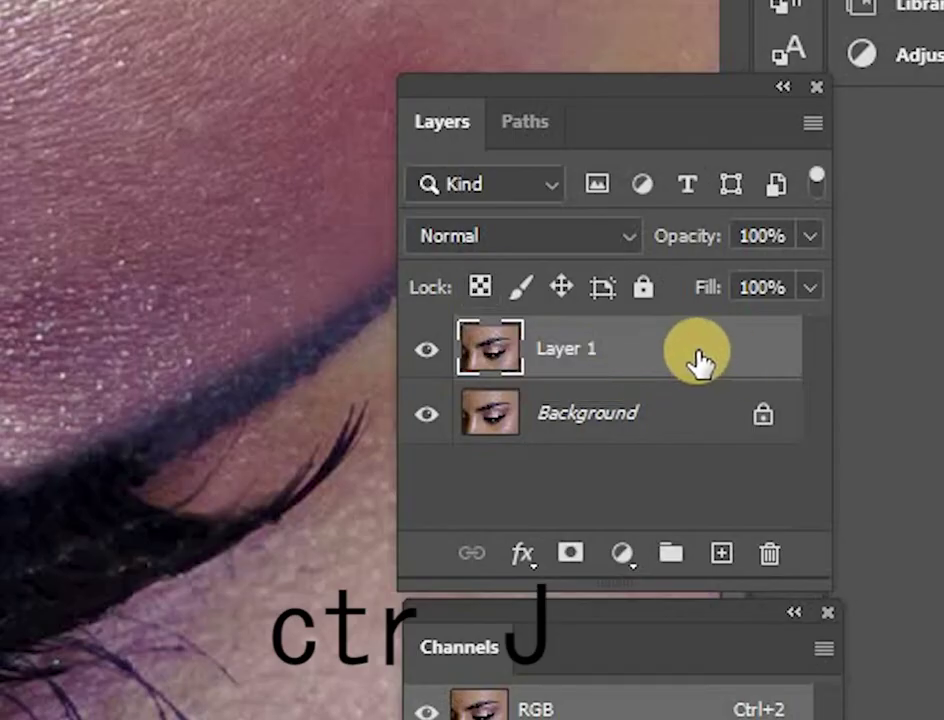
pyautogui.moveTo(809, 316); pyautogui.dragTo(811, 348)
pyautogui.moveTo(698, 427); pyautogui.dragTo(720, 558)
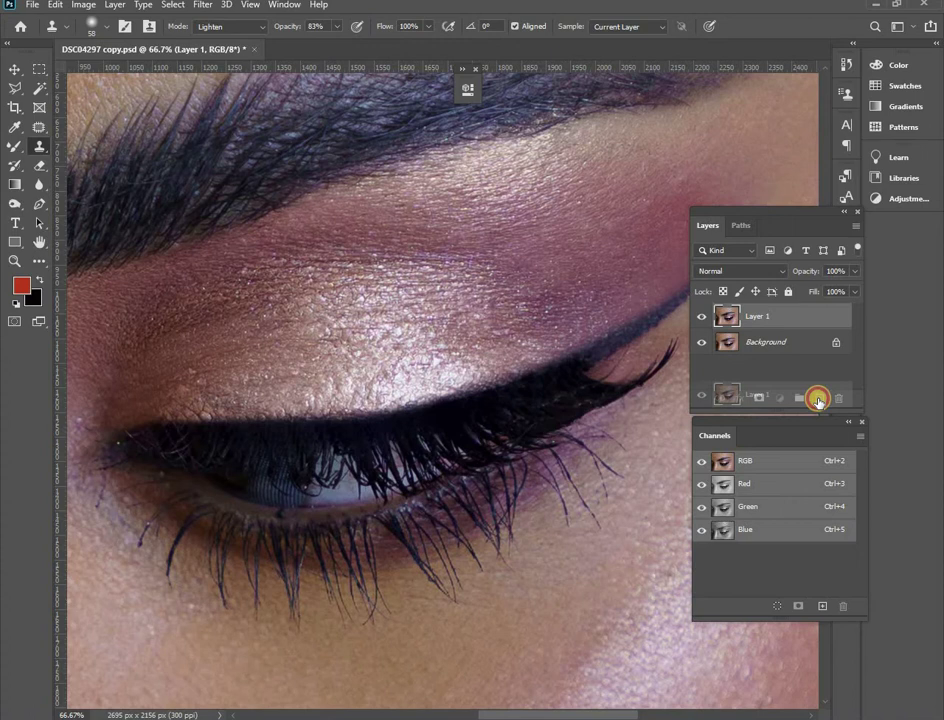
pyautogui.moveTo(818, 399); pyautogui.dragTo(818, 399)
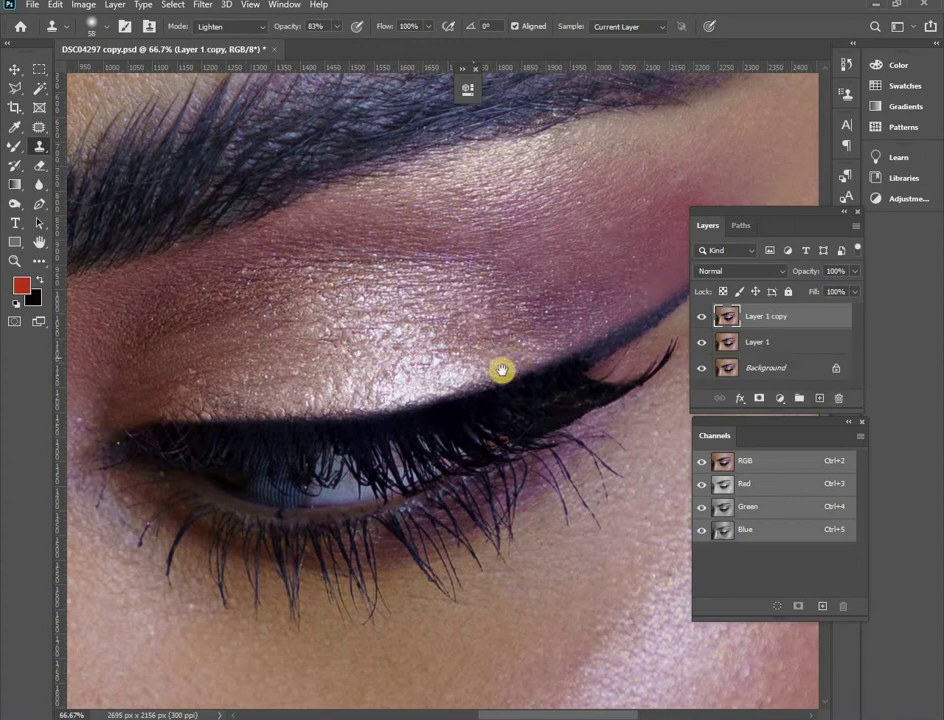
# Set the foreground color to dark red and the background color to purple
pyautogui.keyDown('alt'); pyautogui.click(492, 355); pyautogui.keyUp('alt')
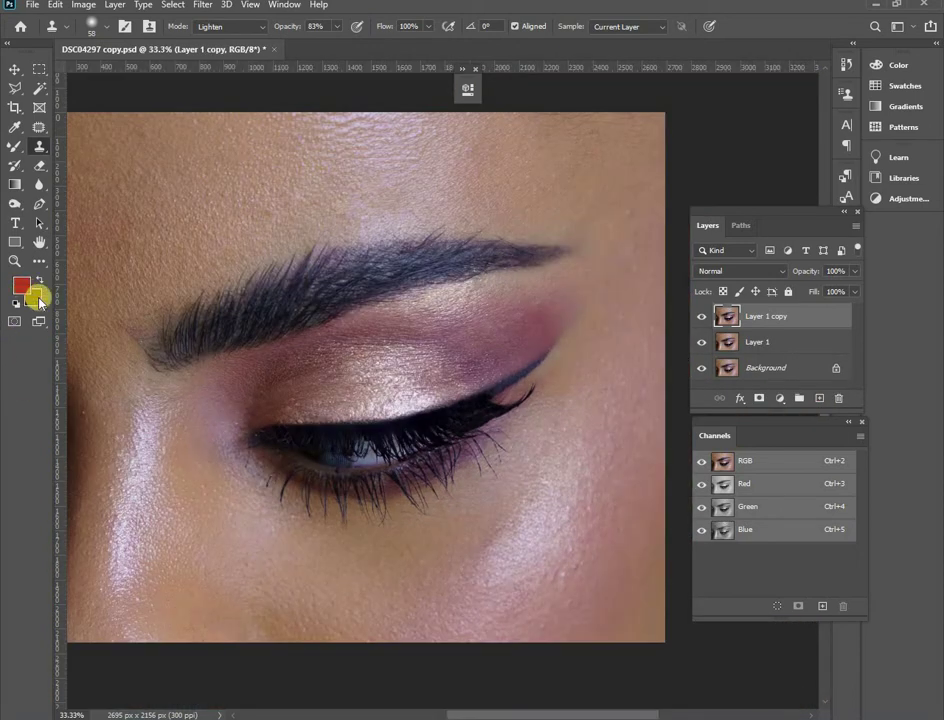
pyautogui.click(20, 286)
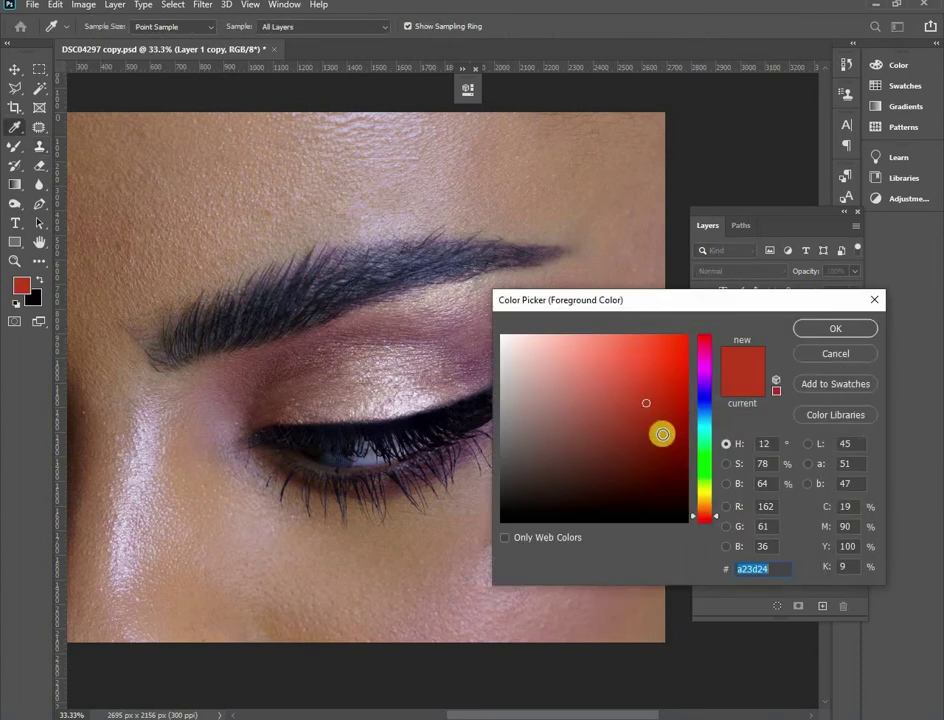
pyautogui.click(660, 424)
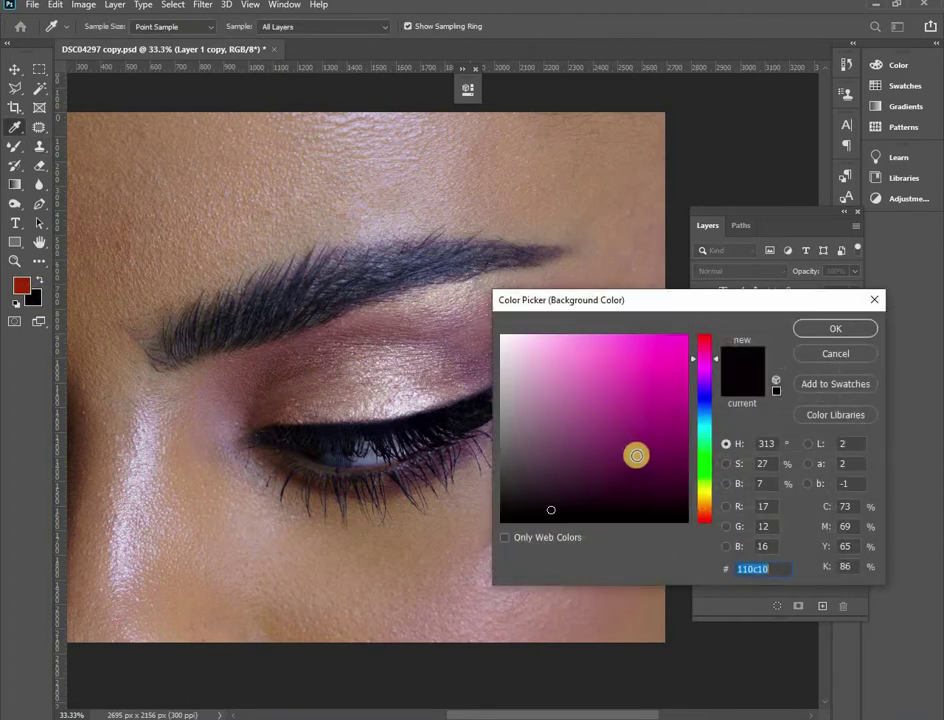
pyautogui.click(594, 427)
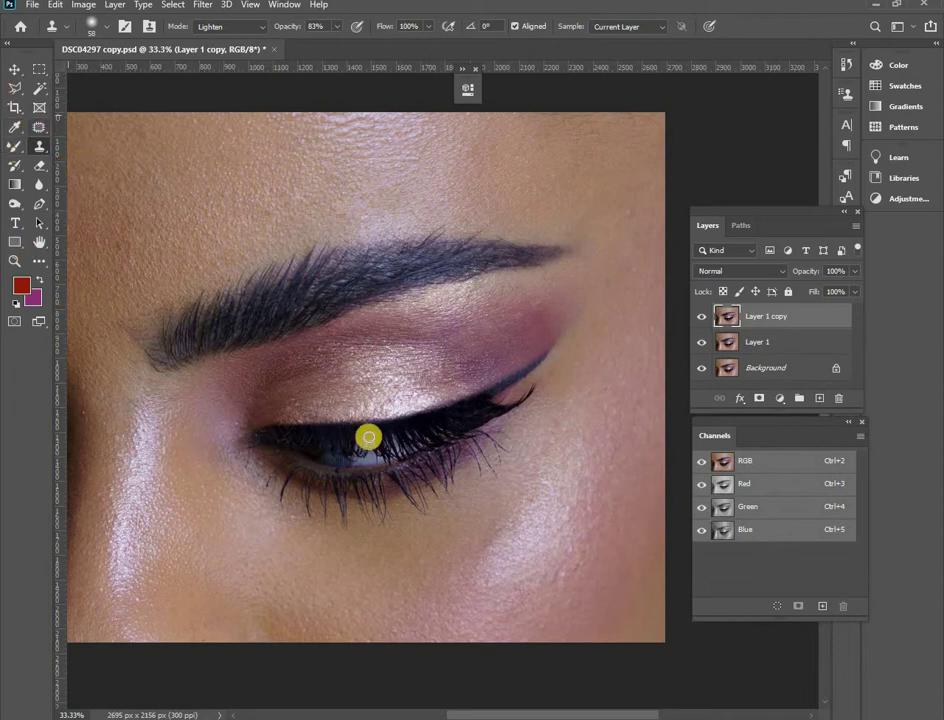
# Add a new empty layer and paint dark red over the outer half of the eyelid up to the brow tail with a large soft brush
pyautogui.rightClick(18, 146)
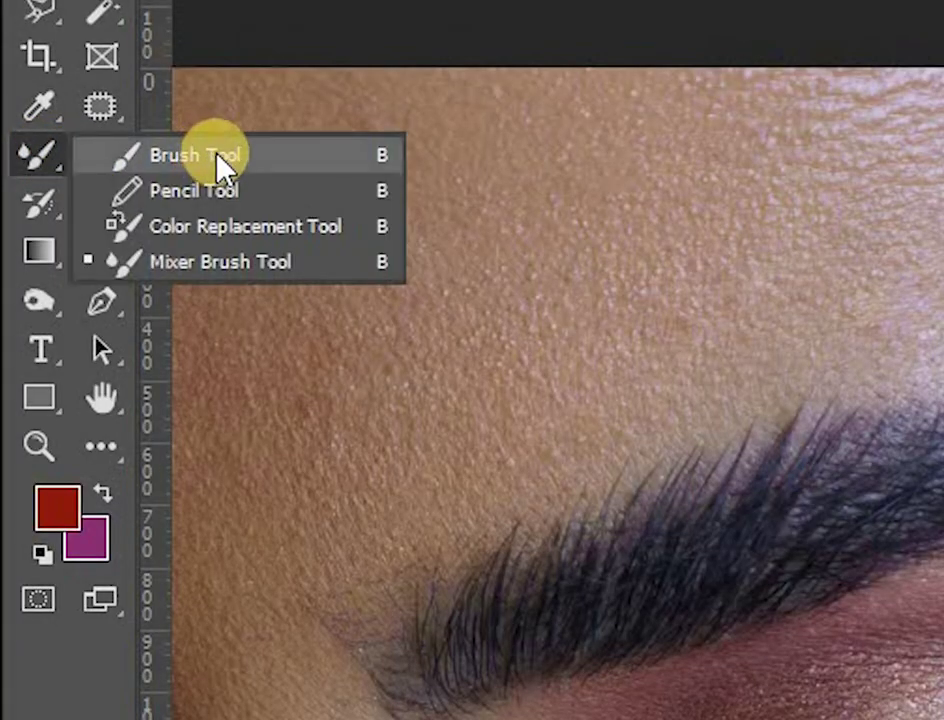
pyautogui.click(216, 156)
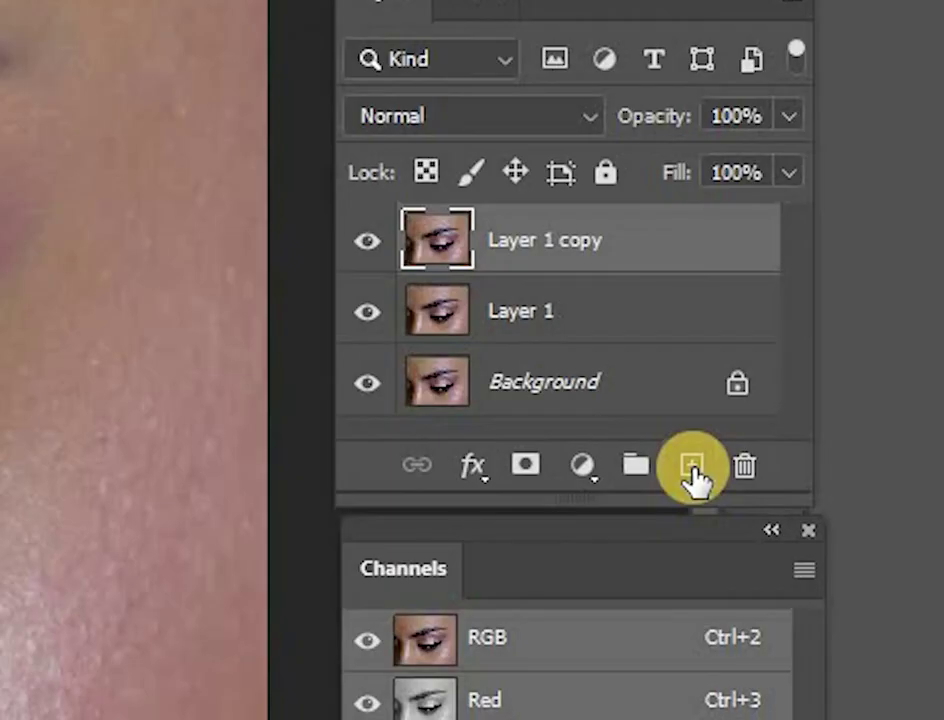
pyautogui.click(692, 466)
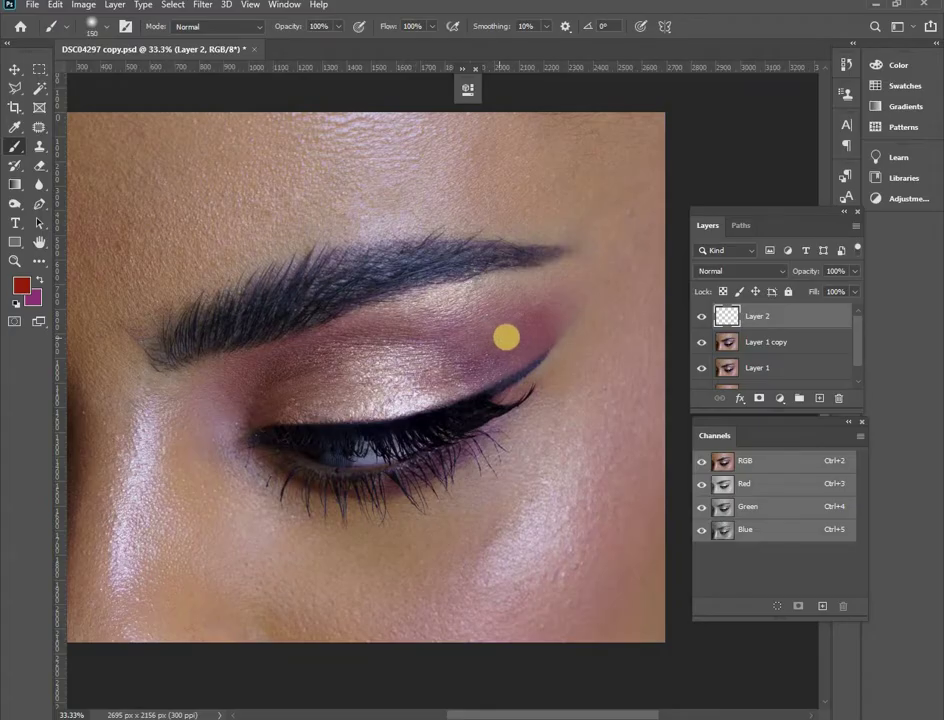
pyautogui.press(']')
pyautogui.press(']')
pyautogui.press(']')
pyautogui.press(']')
pyautogui.press(']')
pyautogui.press(']')
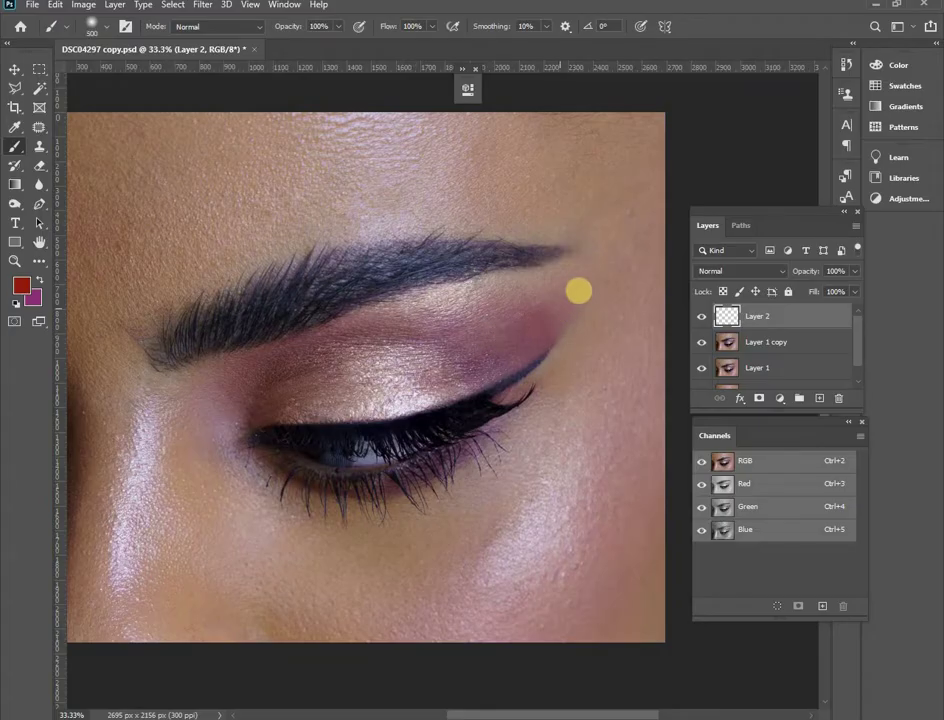
pyautogui.moveTo(573, 288)
pyautogui.mouseDown()
pyautogui.moveTo(506, 344)
pyautogui.moveTo(380, 383)
pyautogui.moveTo(467, 362)
pyautogui.moveTo(530, 311)
pyautogui.moveTo(448, 328)
pyautogui.moveTo(376, 359)
pyautogui.moveTo(450, 352)
pyautogui.moveTo(524, 322)
pyautogui.moveTo(411, 379)
pyautogui.moveTo(532, 332)
pyautogui.moveTo(455, 345)
pyautogui.mouseUp()
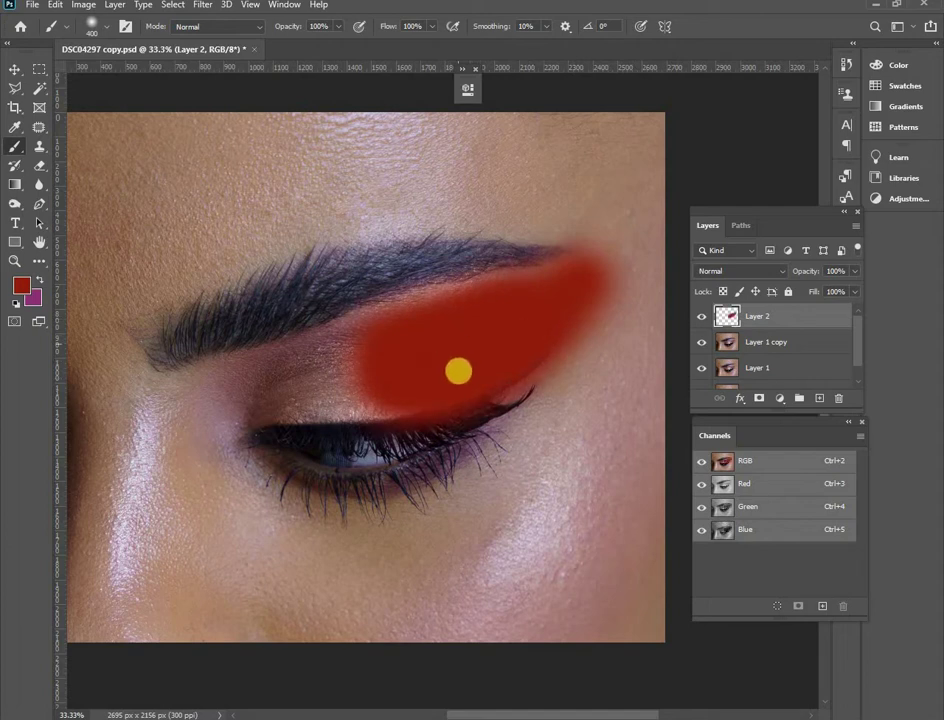
pyautogui.moveTo(278, 419); pyautogui.dragTo(350, 395)
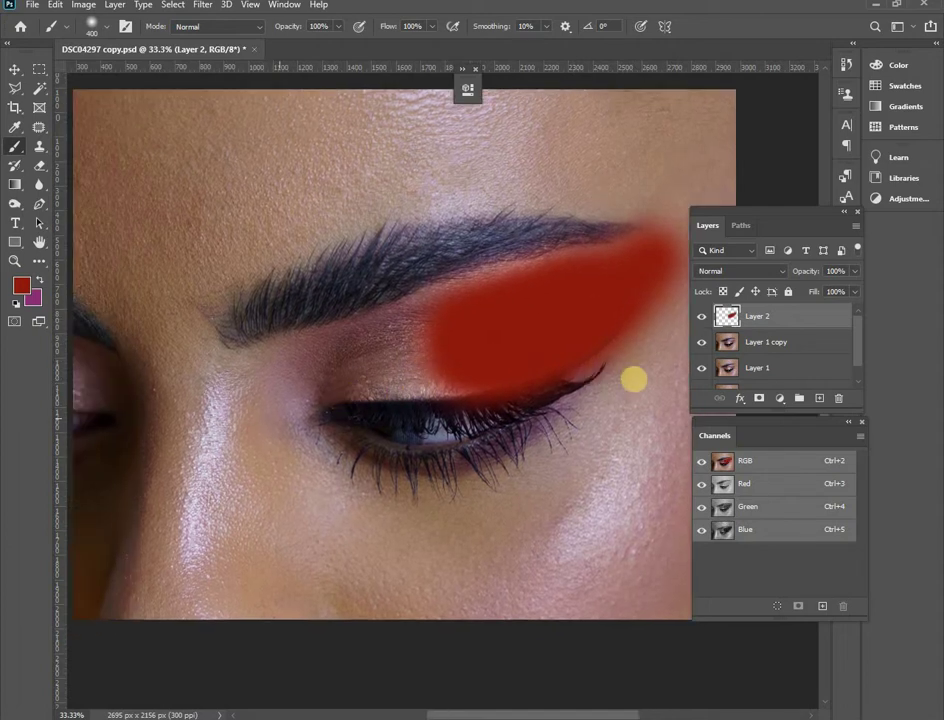
pyautogui.moveTo(566, 316)
pyautogui.mouseDown()
pyautogui.moveTo(481, 344)
pyautogui.moveTo(498, 336)
pyautogui.mouseUp()
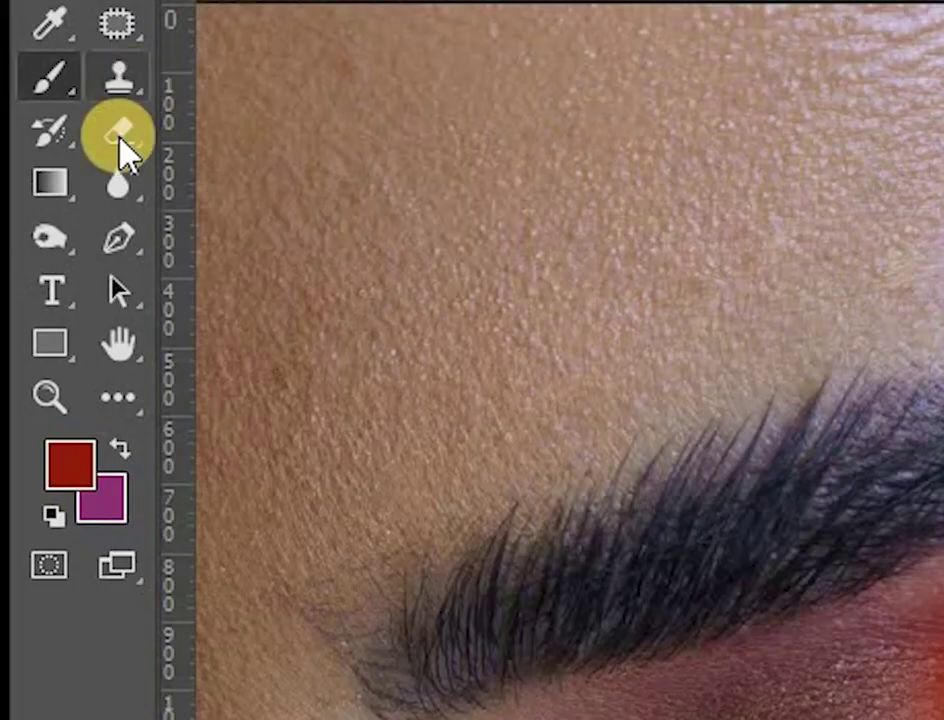
# Erase the red paint overlapping the brow and brow bone with a 600 px soft eraser
pyautogui.click(119, 139)
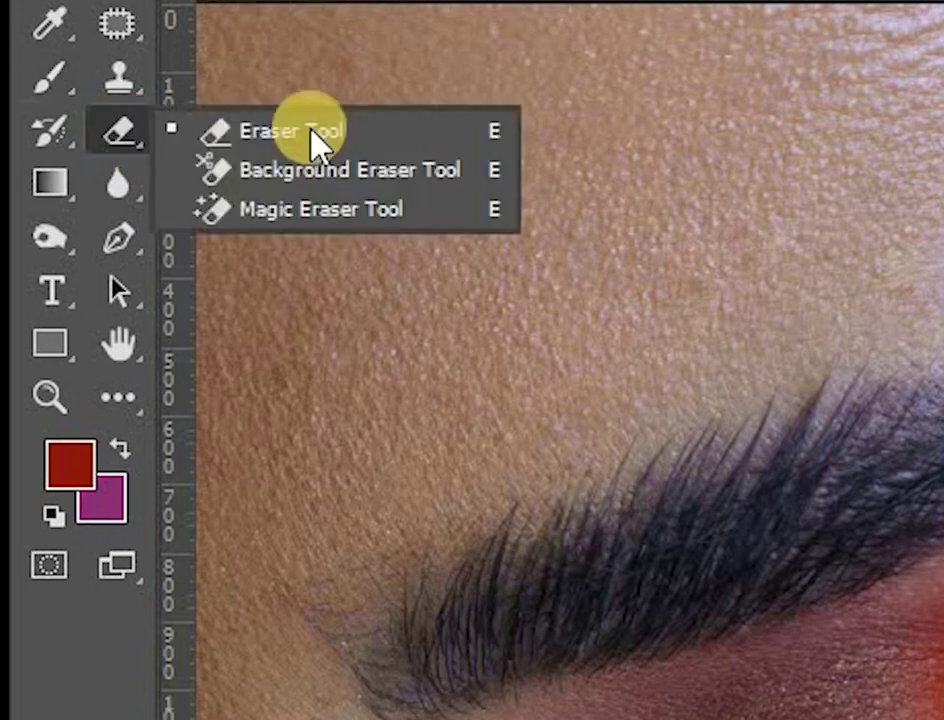
pyautogui.click(290, 131)
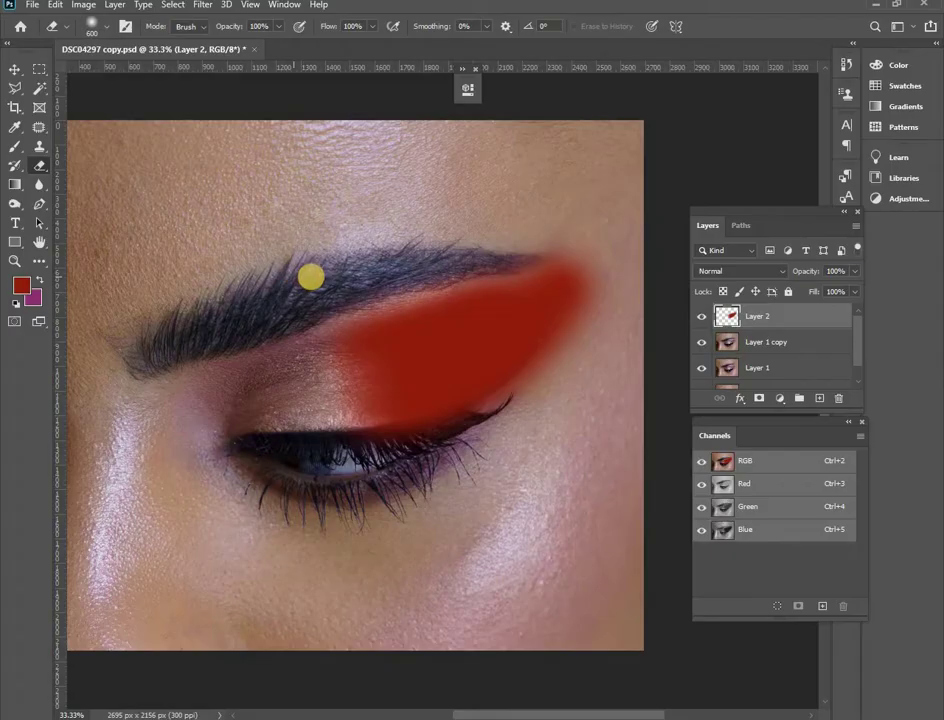
pyautogui.moveTo(343, 263)
pyautogui.mouseDown()
pyautogui.moveTo(362, 278)
pyautogui.moveTo(472, 272)
pyautogui.moveTo(590, 223)
pyautogui.moveTo(651, 263)
pyautogui.mouseUp()
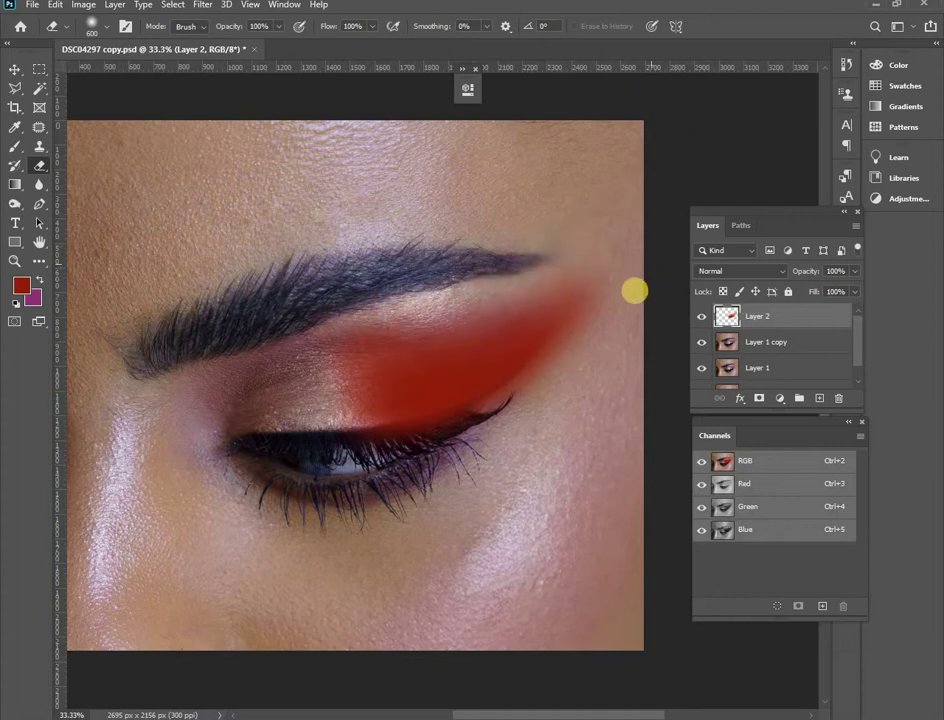
# Erase the red paint spilling over the lashes and the winged eyeliner, reducing the eraser to 250 px
pyautogui.moveTo(605, 330)
pyautogui.mouseDown()
pyautogui.moveTo(491, 441)
pyautogui.moveTo(416, 480)
pyautogui.moveTo(440, 476)
pyautogui.mouseUp()
pyautogui.press('[')
pyautogui.press('[')
pyautogui.press('[')
pyautogui.moveTo(532, 408)
pyautogui.mouseDown()
pyautogui.moveTo(439, 441)
pyautogui.moveTo(322, 461)
pyautogui.moveTo(376, 460)
pyautogui.moveTo(515, 410)
pyautogui.moveTo(506, 419)
pyautogui.moveTo(510, 399)
pyautogui.moveTo(645, 277)
pyautogui.moveTo(603, 310)
pyautogui.mouseUp()
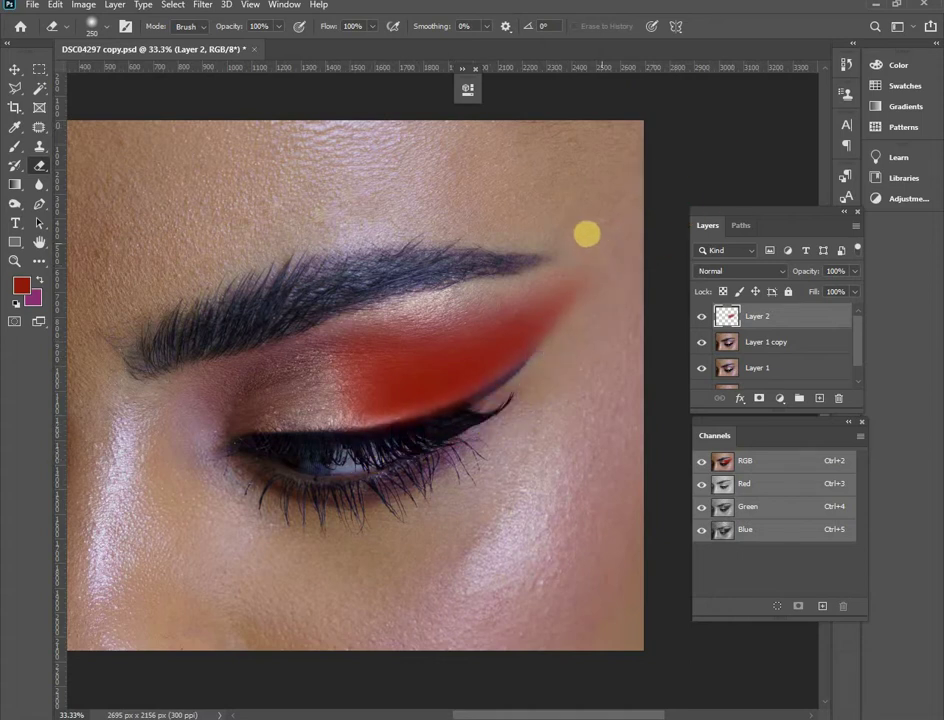
# Soften the edges of the red paint with a 500 px eraser and set the layer's blend mode to Color
pyautogui.press(']')
pyautogui.press(']')
pyautogui.press(']')
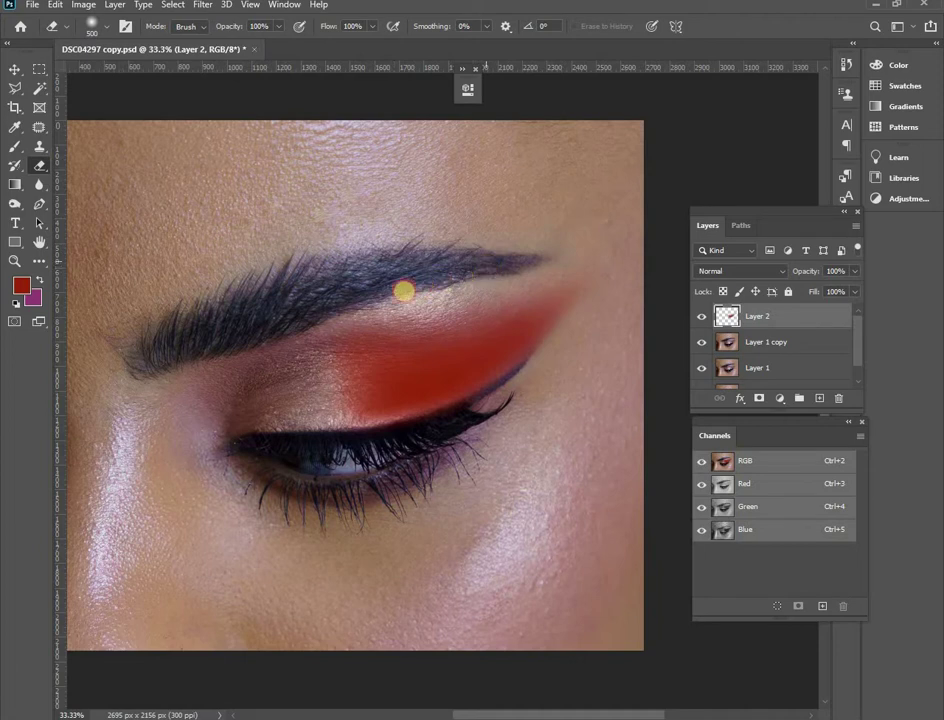
pyautogui.click(256, 422)
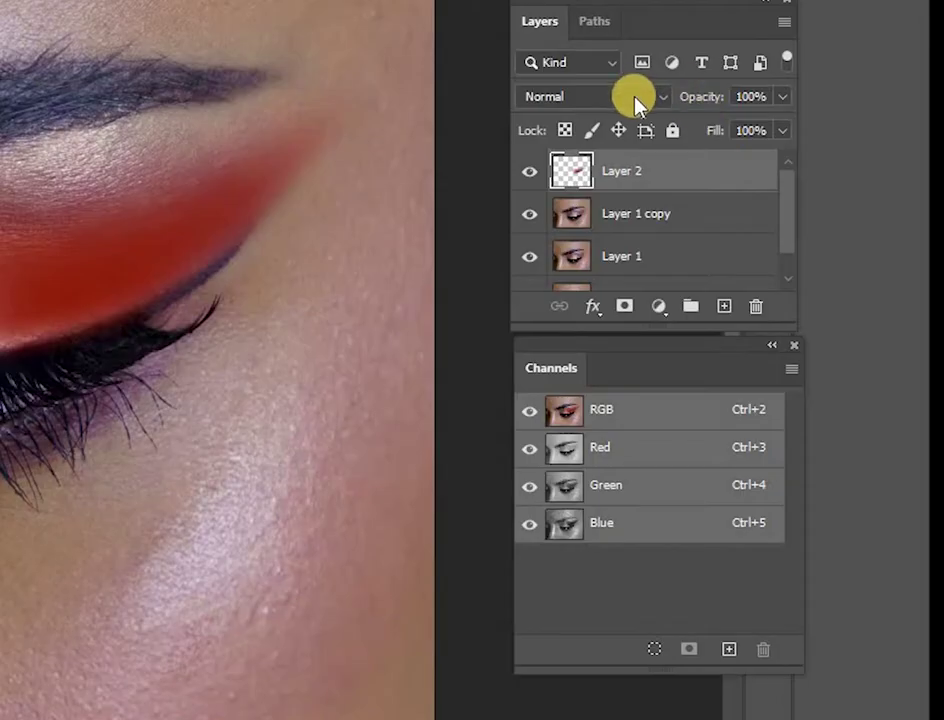
pyautogui.click(636, 97)
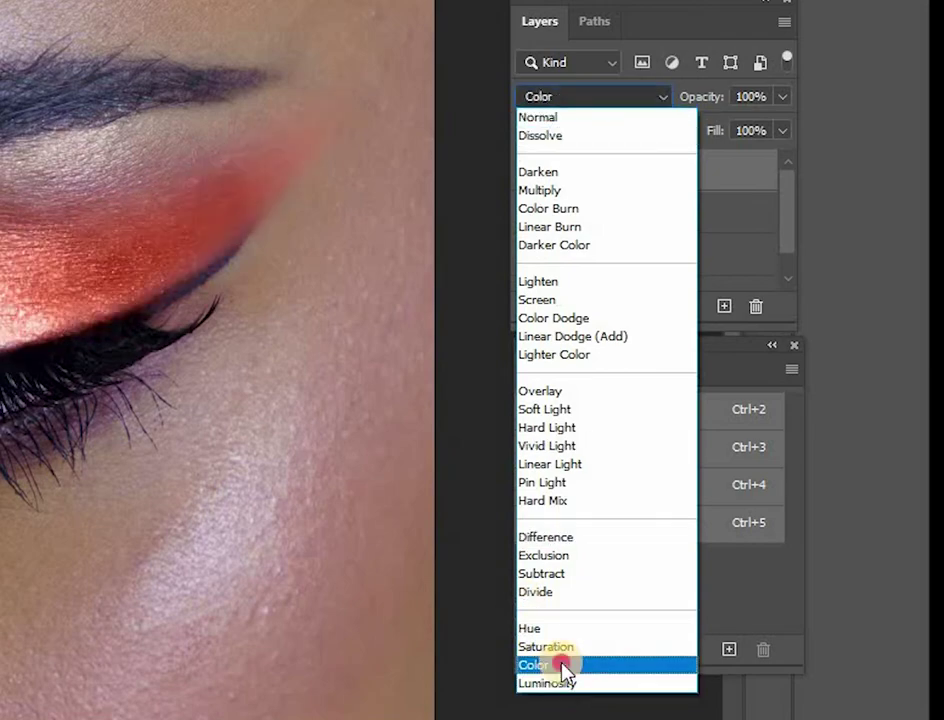
pyautogui.click(563, 665)
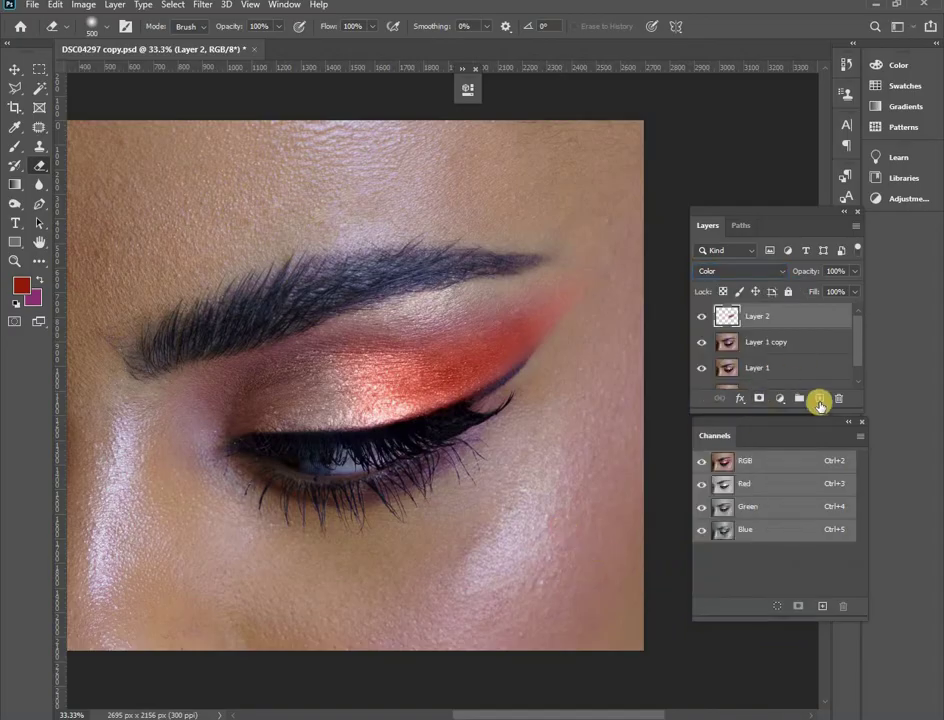
# Add another empty layer and paint purple over the inner eye corner and inner eyelid with a 400 px brush
pyautogui.click(815, 398)
pyautogui.moveTo(480, 375); pyautogui.dragTo(564, 330)
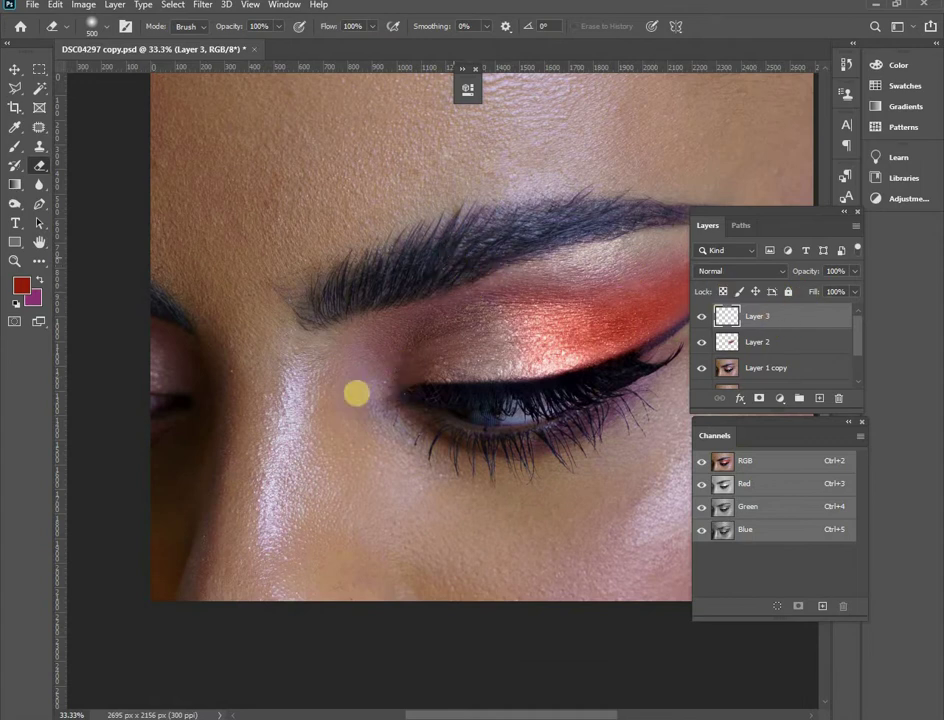
pyautogui.press('b')
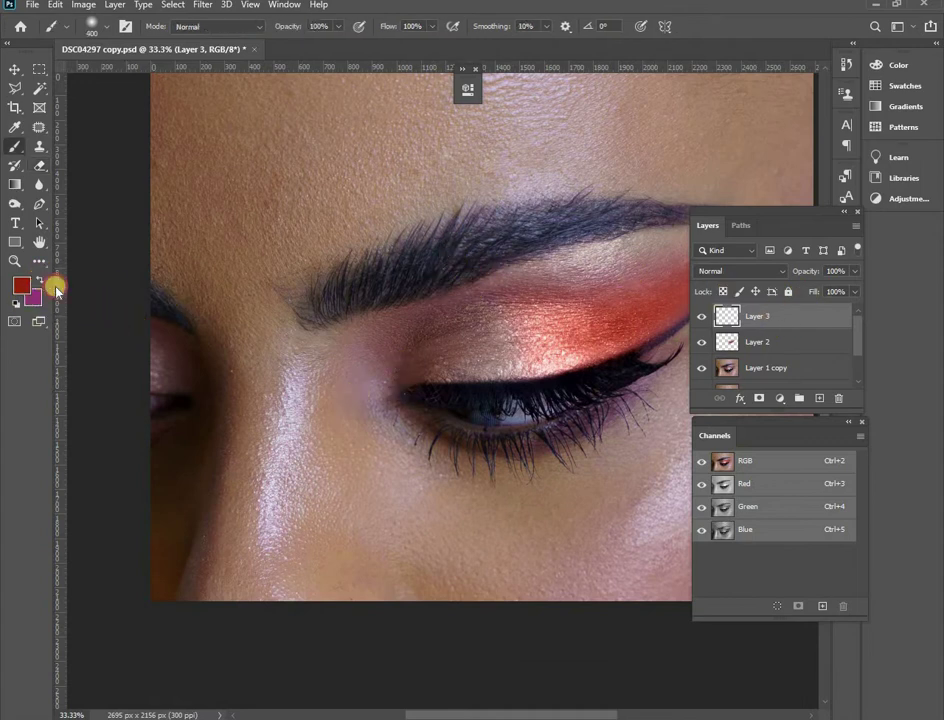
pyautogui.press('x')
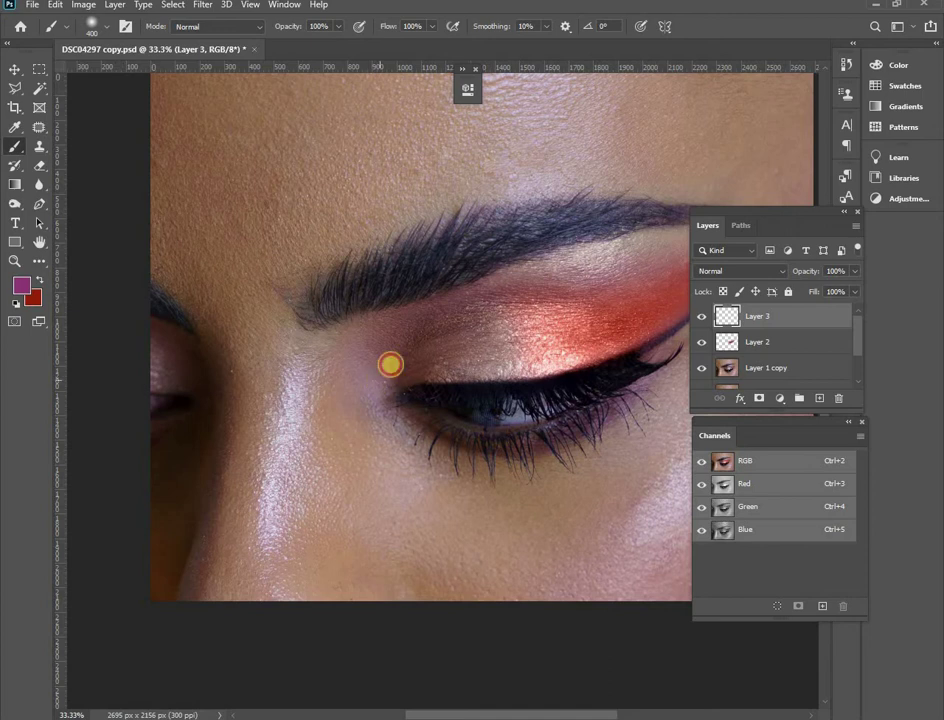
pyautogui.moveTo(390, 364)
pyautogui.mouseDown()
pyautogui.moveTo(491, 313)
pyautogui.moveTo(405, 349)
pyautogui.moveTo(364, 402)
pyautogui.moveTo(364, 365)
pyautogui.moveTo(388, 337)
pyautogui.mouseUp()
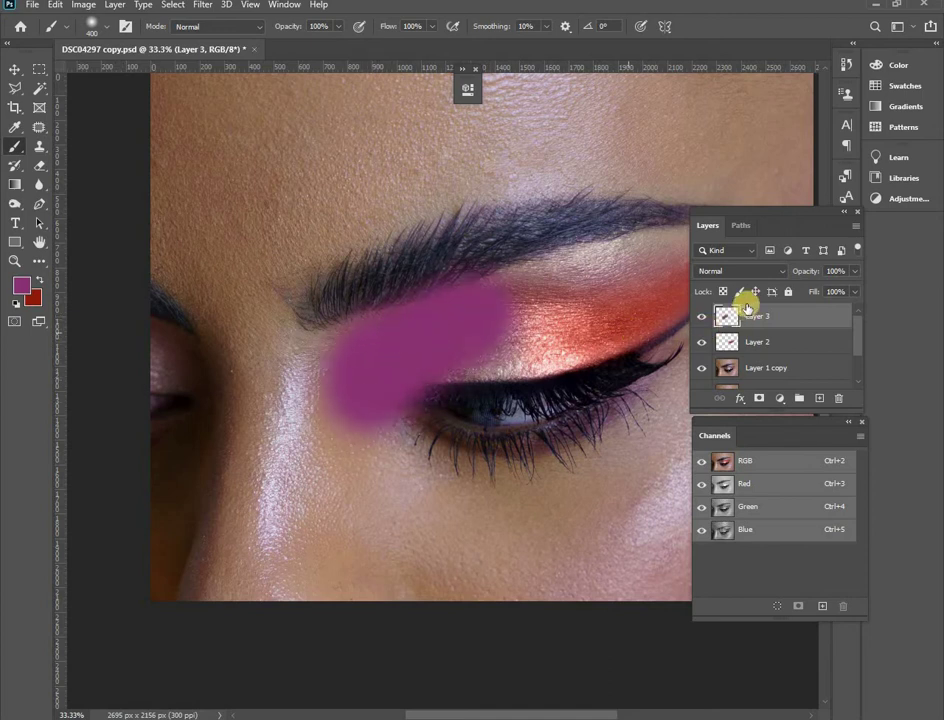
# Erase the purple paint over the central eyelid, lashes, brow and side of the nose with a soft 500 px eraser
pyautogui.press('e')
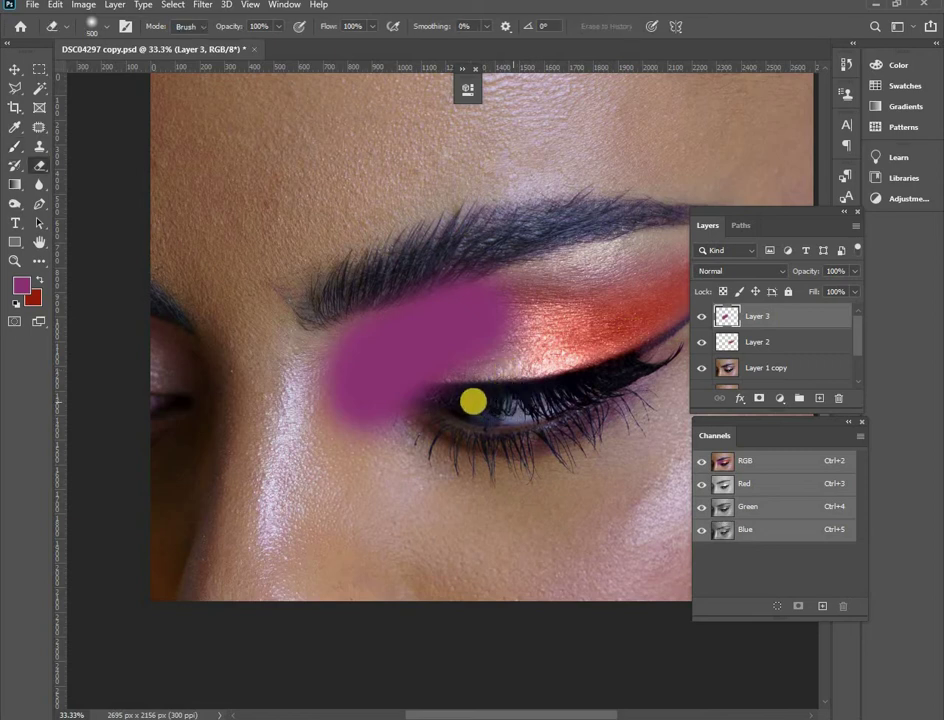
pyautogui.moveTo(483, 376)
pyautogui.mouseDown()
pyautogui.moveTo(517, 345)
pyautogui.moveTo(556, 338)
pyautogui.moveTo(480, 390)
pyautogui.mouseUp()
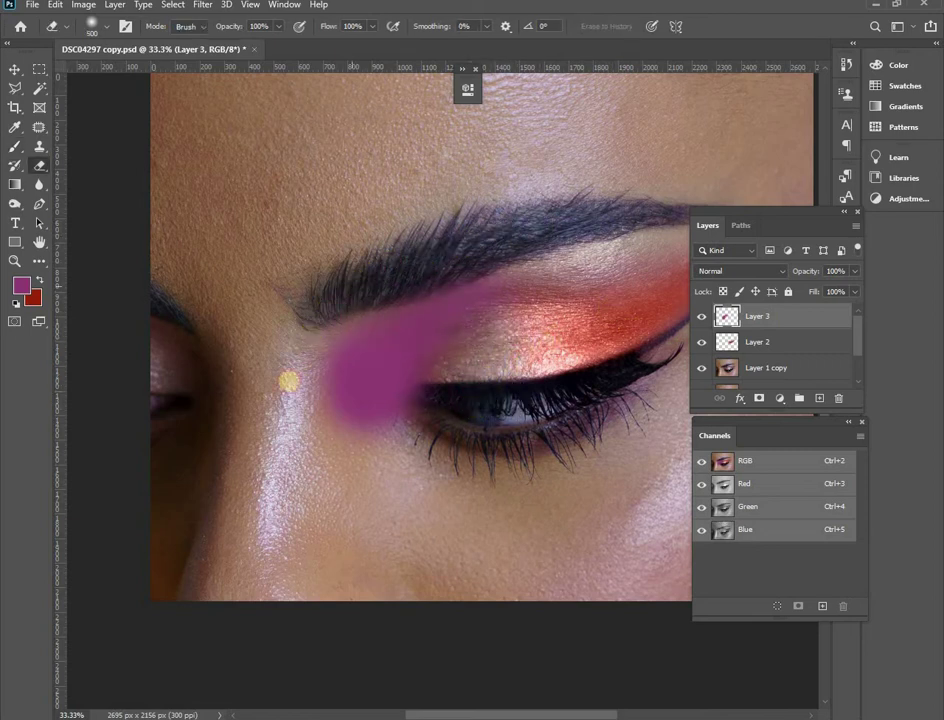
pyautogui.moveTo(289, 379)
pyautogui.mouseDown()
pyautogui.moveTo(293, 343)
pyautogui.moveTo(335, 277)
pyautogui.moveTo(516, 196)
pyautogui.mouseUp()
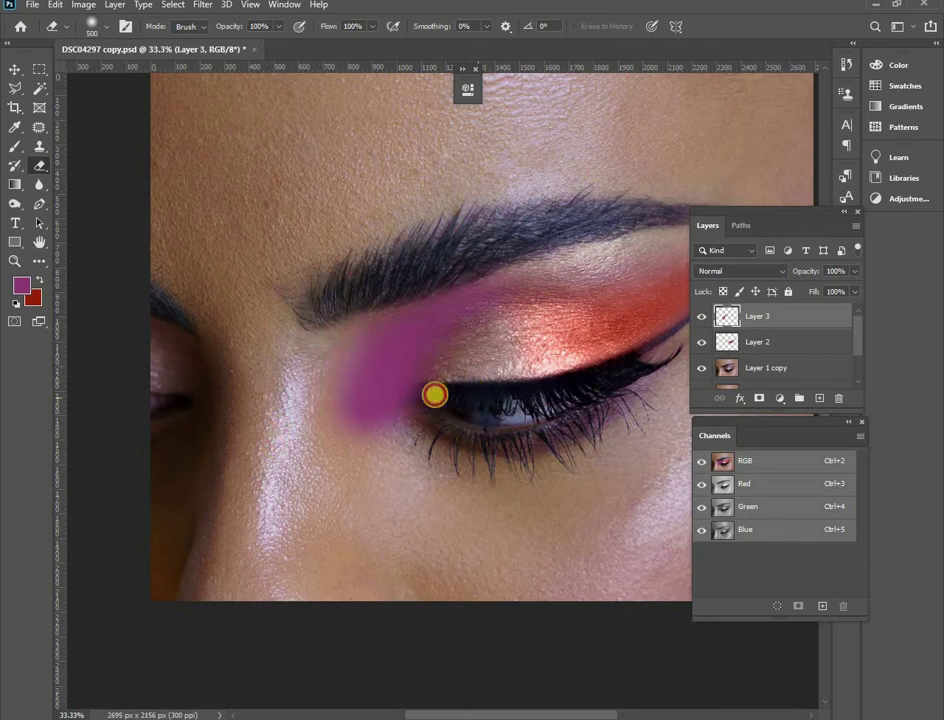
pyautogui.moveTo(434, 394)
pyautogui.mouseDown()
pyautogui.moveTo(427, 516)
pyautogui.moveTo(456, 397)
pyautogui.mouseUp()
pyautogui.moveTo(369, 265)
pyautogui.mouseDown()
pyautogui.moveTo(322, 323)
pyautogui.moveTo(302, 377)
pyautogui.mouseUp()
pyautogui.moveTo(310, 481)
pyautogui.mouseDown()
pyautogui.moveTo(286, 355)
pyautogui.moveTo(442, 239)
pyautogui.moveTo(396, 259)
pyautogui.moveTo(357, 301)
pyautogui.moveTo(487, 231)
pyautogui.mouseUp()
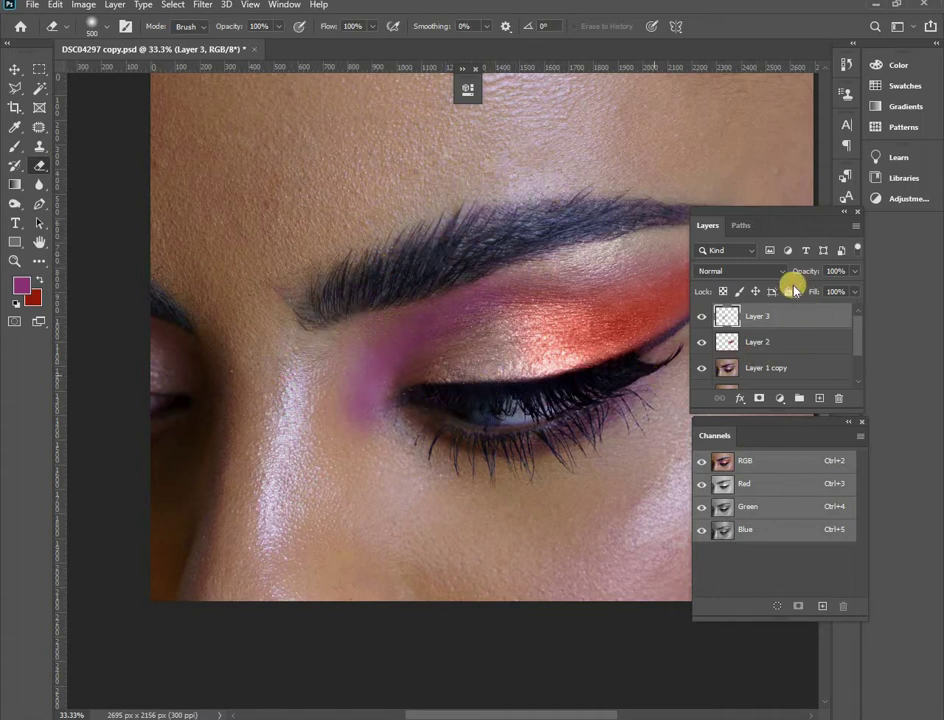
# Set the purple paint layer's blend mode to Color
pyautogui.click(767, 271)
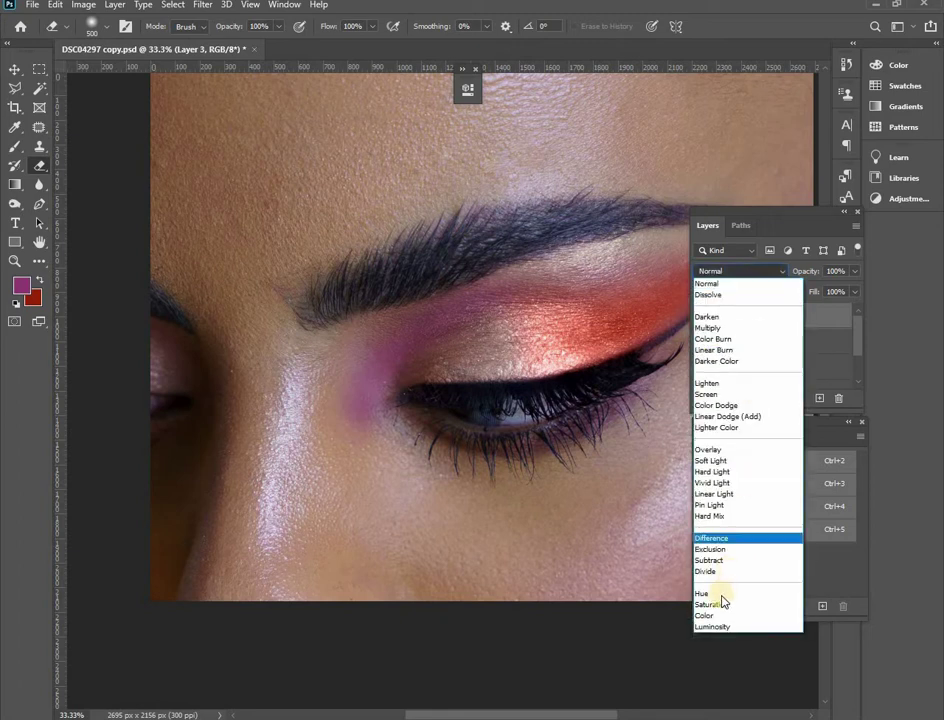
pyautogui.click(596, 494)
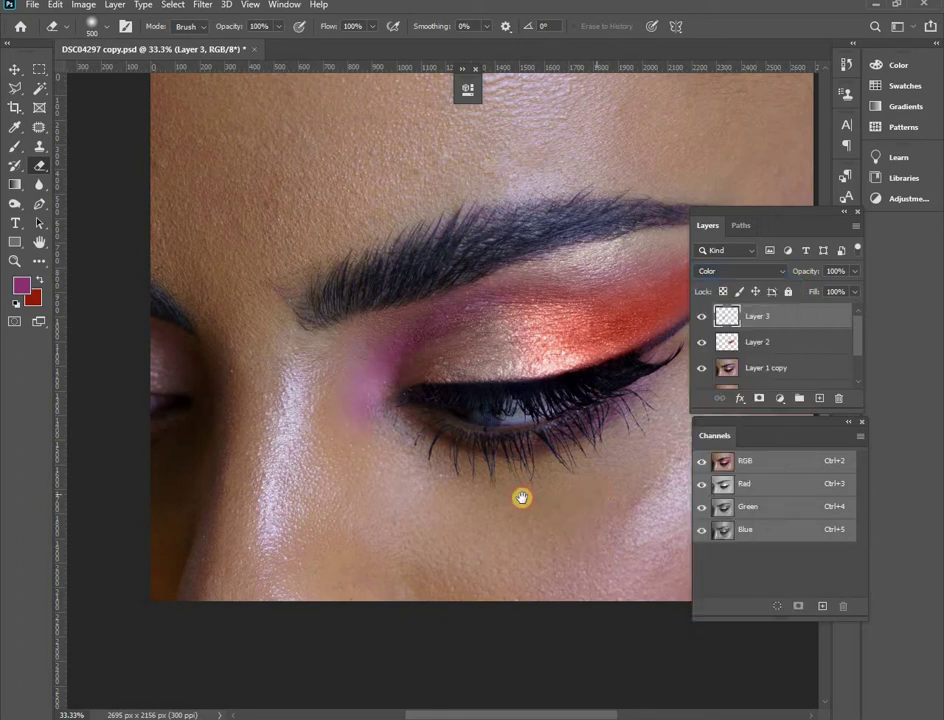
pyautogui.moveTo(522, 497); pyautogui.dragTo(452, 497)
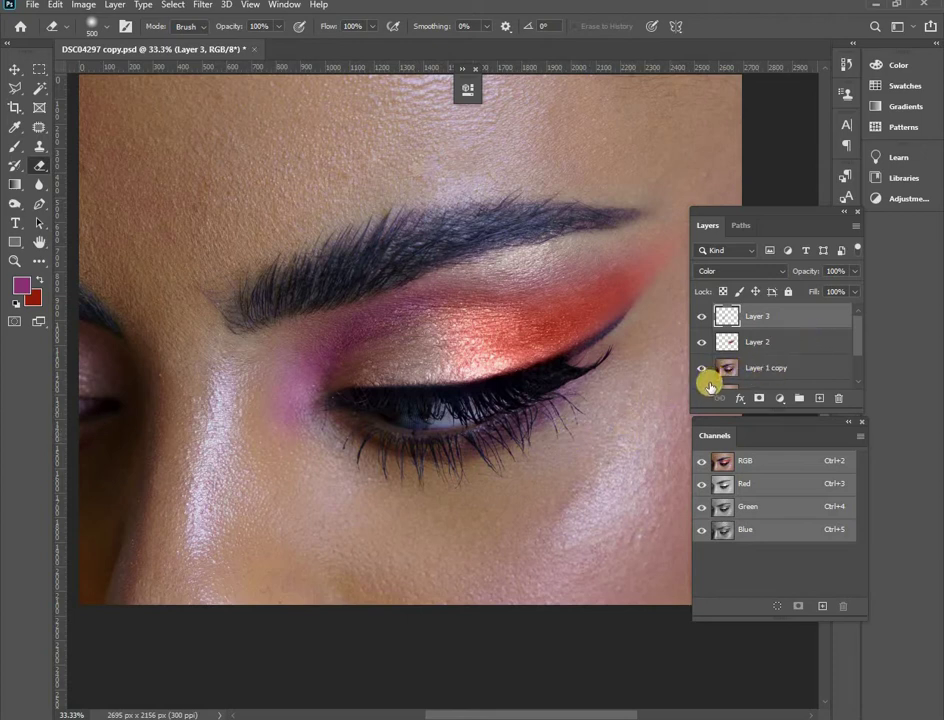
# Flatten the image and duplicate the Background layer
pyautogui.click(116, 5)
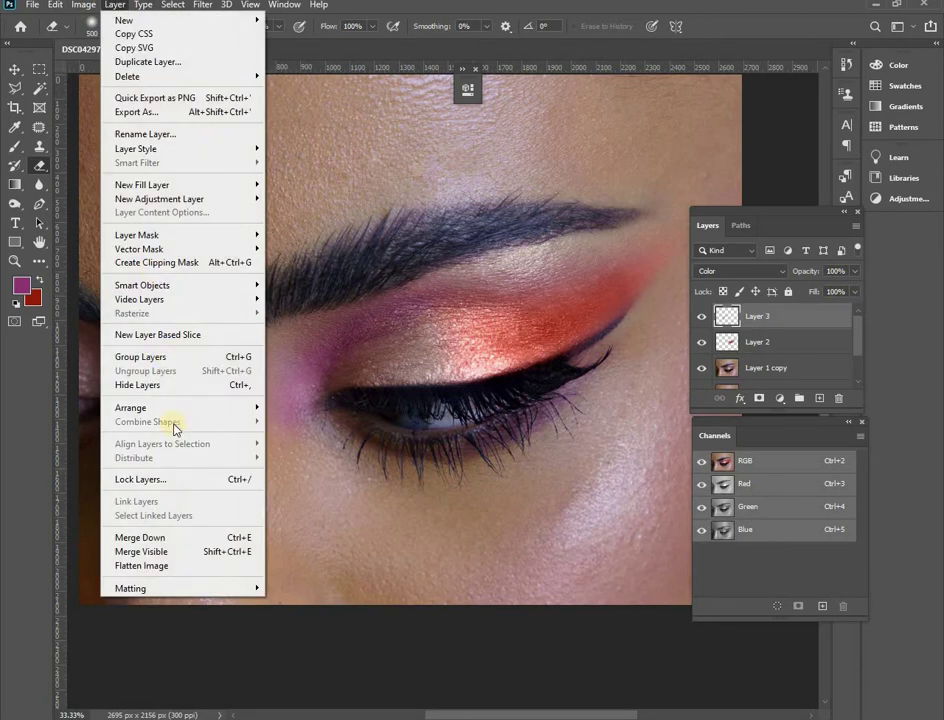
pyautogui.click(190, 566)
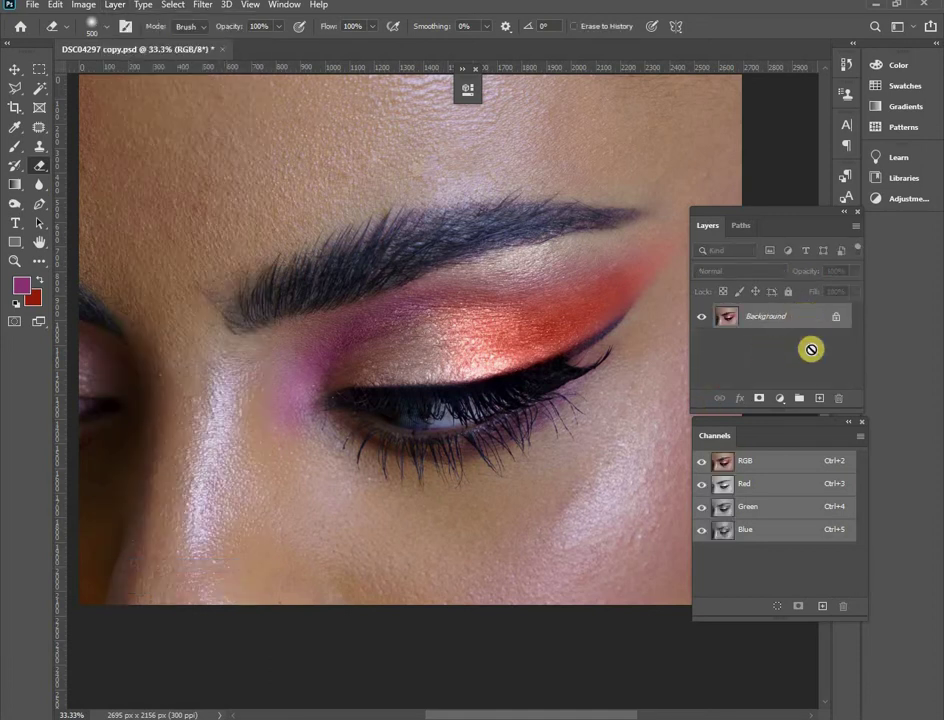
pyautogui.moveTo(813, 343); pyautogui.dragTo(612, 348)
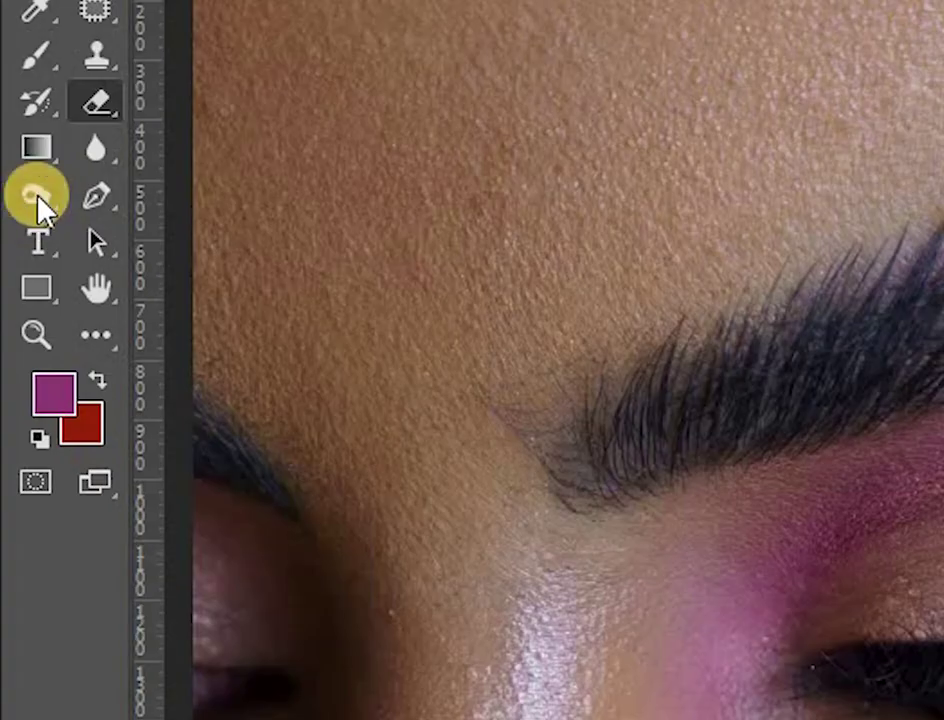
# Darken the outer corner, crease and inner corner of the eyeshadow with the Burn tool at Midtones and 50% exposure, reducing the 500 px brush to 200 px
pyautogui.click(38, 198)
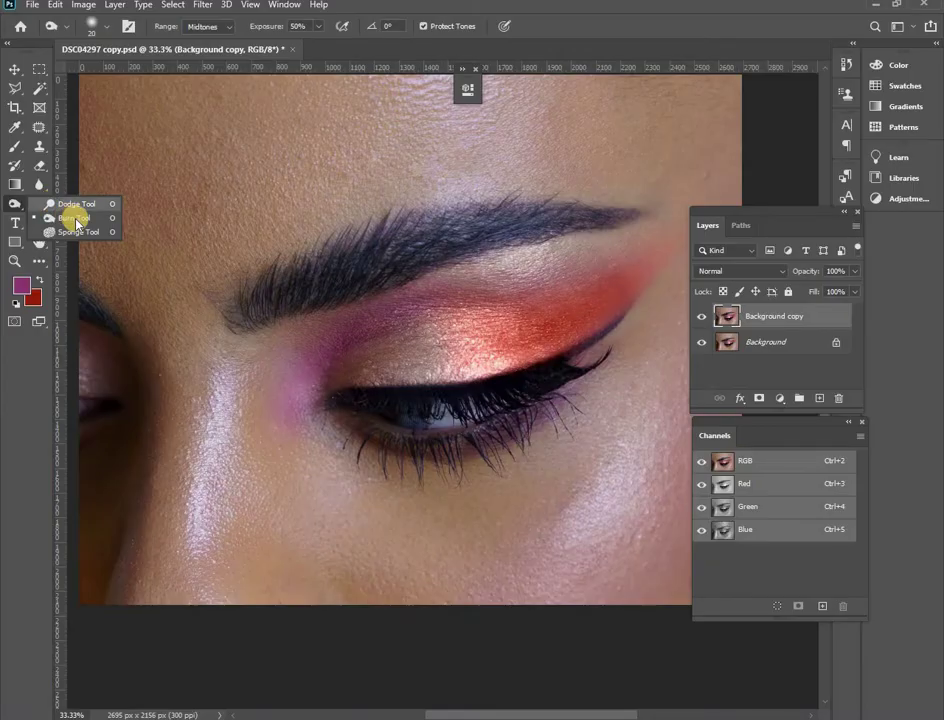
pyautogui.click(259, 277)
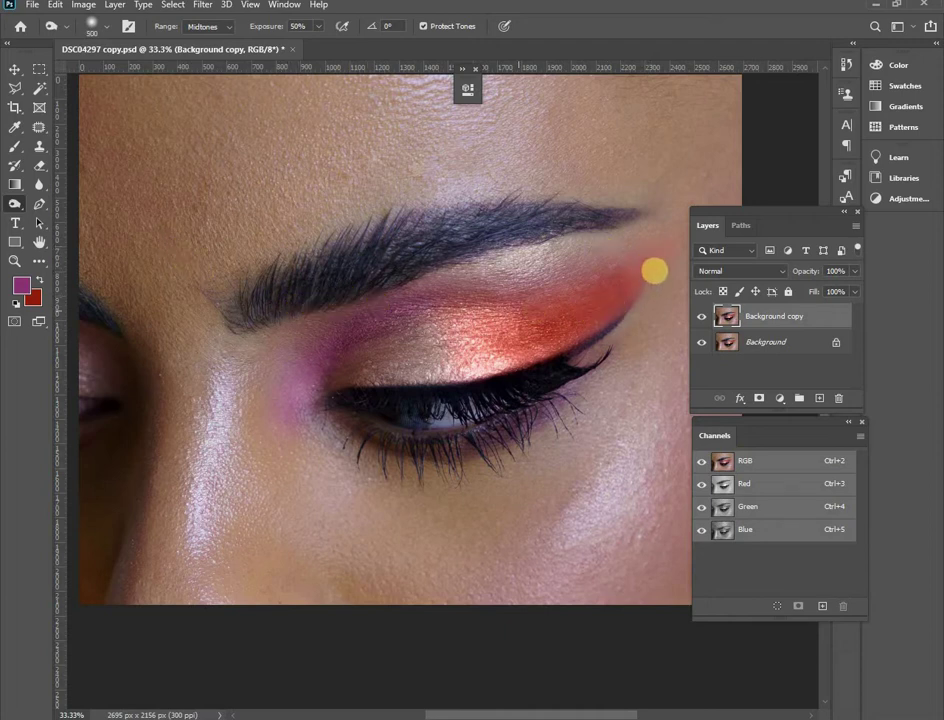
pyautogui.moveTo(599, 294)
pyautogui.mouseDown()
pyautogui.moveTo(499, 328)
pyautogui.moveTo(653, 246)
pyautogui.moveTo(572, 313)
pyautogui.moveTo(493, 336)
pyautogui.moveTo(462, 334)
pyautogui.moveTo(641, 260)
pyautogui.moveTo(591, 286)
pyautogui.moveTo(455, 292)
pyautogui.moveTo(632, 291)
pyautogui.moveTo(651, 276)
pyautogui.moveTo(547, 327)
pyautogui.mouseUp()
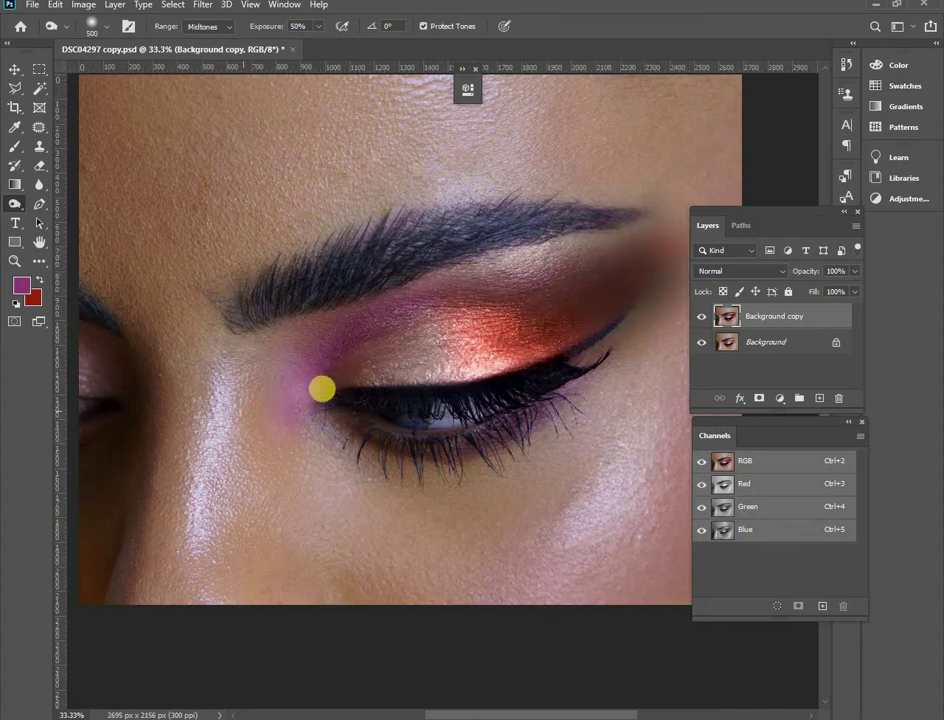
pyautogui.moveTo(301, 408)
pyautogui.mouseDown()
pyautogui.moveTo(308, 362)
pyautogui.moveTo(334, 330)
pyautogui.moveTo(432, 290)
pyautogui.moveTo(315, 356)
pyautogui.moveTo(290, 426)
pyautogui.moveTo(306, 368)
pyautogui.moveTo(397, 300)
pyautogui.moveTo(473, 282)
pyautogui.moveTo(331, 348)
pyautogui.moveTo(303, 411)
pyautogui.moveTo(316, 354)
pyautogui.mouseUp()
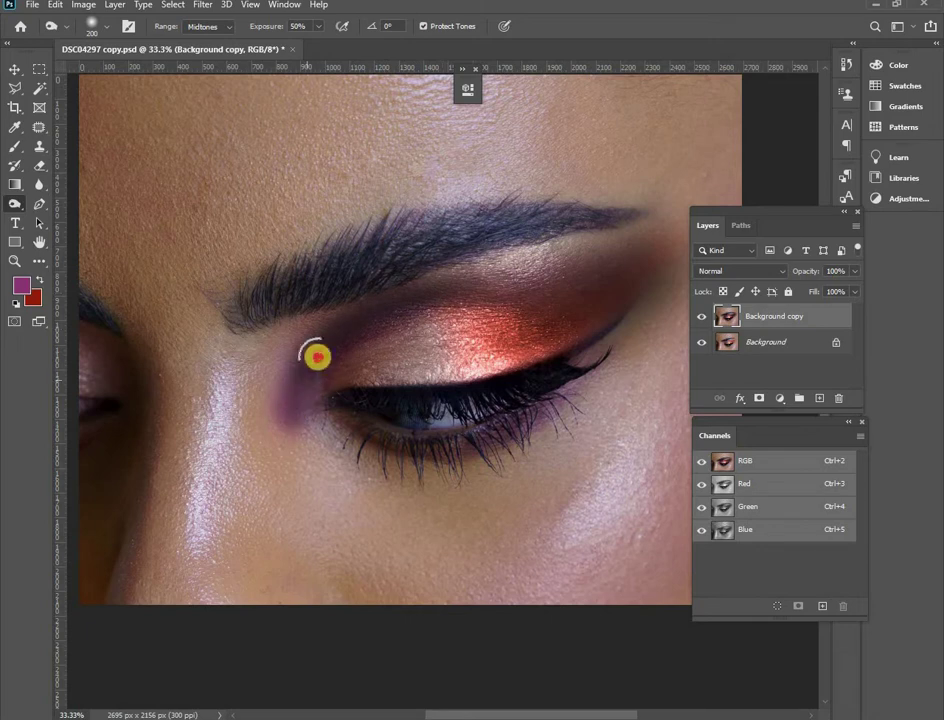
# Erase the burned areas spilling over the lashes, brow, inner corner and eyelid on the copy layer with a soft 400 px eraser
pyautogui.press('e')
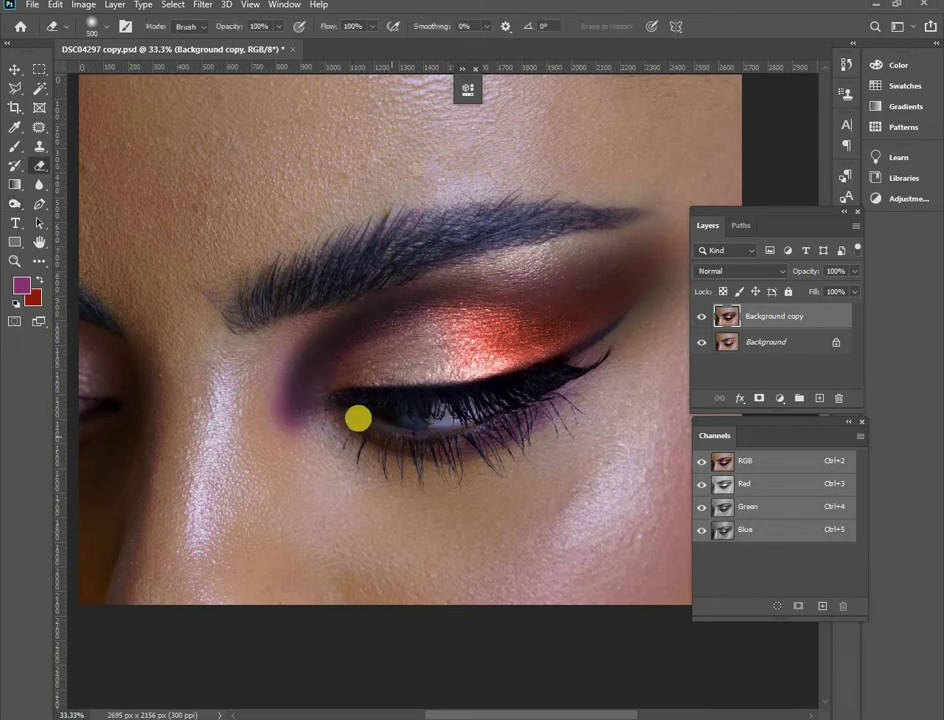
pyautogui.moveTo(345, 403)
pyautogui.mouseDown()
pyautogui.moveTo(387, 364)
pyautogui.moveTo(467, 350)
pyautogui.moveTo(574, 376)
pyautogui.moveTo(625, 367)
pyautogui.moveTo(685, 324)
pyautogui.moveTo(662, 355)
pyautogui.moveTo(650, 344)
pyautogui.moveTo(739, 181)
pyautogui.moveTo(649, 204)
pyautogui.mouseUp()
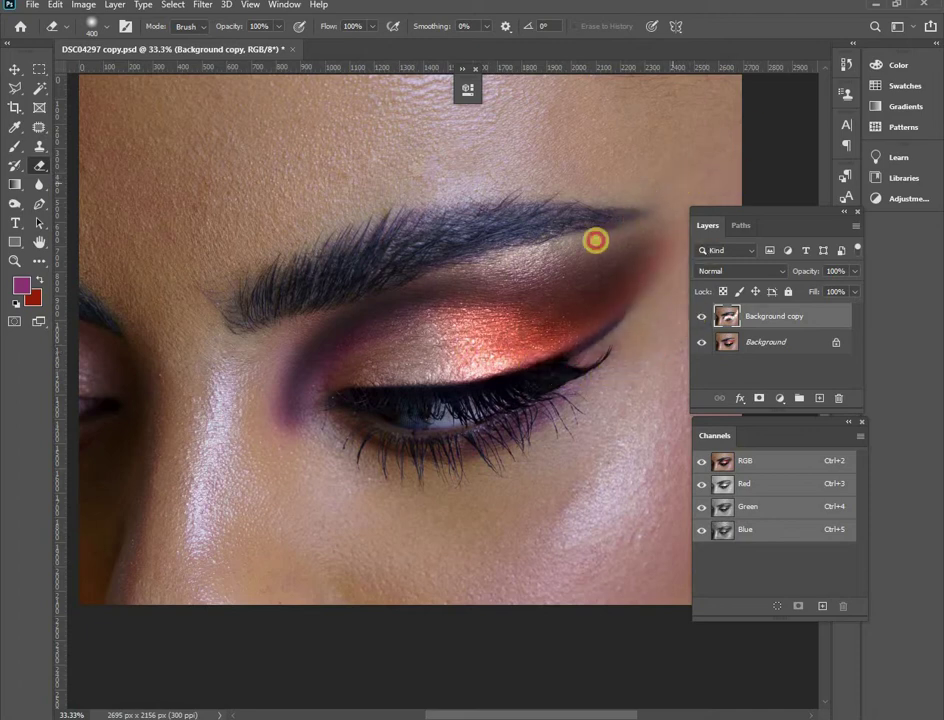
pyautogui.moveTo(595, 240)
pyautogui.mouseDown()
pyautogui.moveTo(400, 256)
pyautogui.moveTo(307, 291)
pyautogui.moveTo(254, 367)
pyautogui.moveTo(248, 440)
pyautogui.moveTo(244, 369)
pyautogui.moveTo(286, 288)
pyautogui.moveTo(523, 208)
pyautogui.mouseUp()
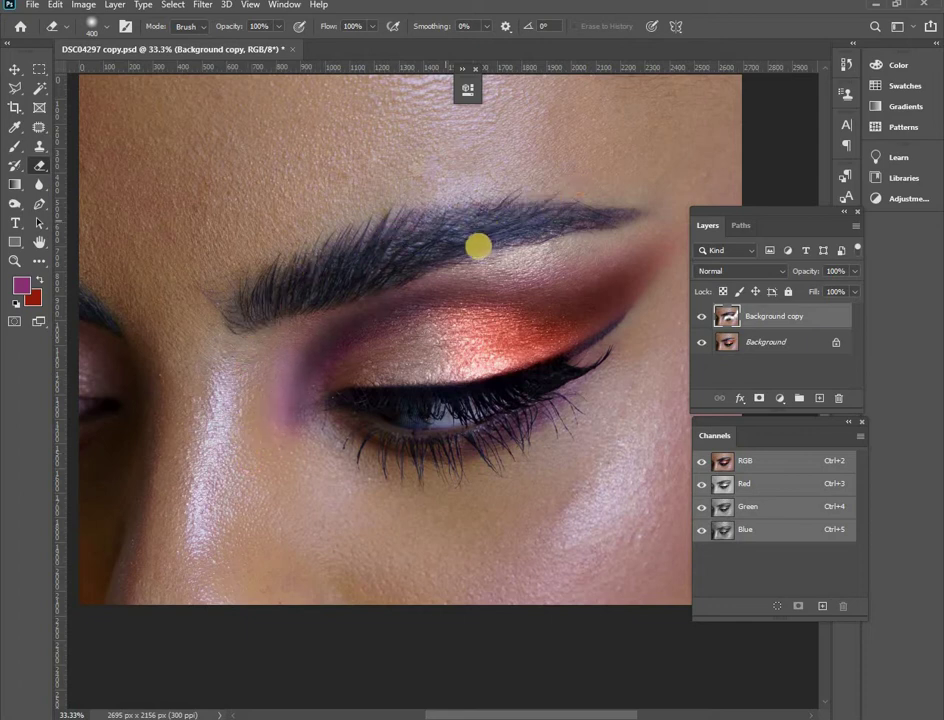
pyautogui.moveTo(478, 246)
pyautogui.mouseDown()
pyautogui.moveTo(316, 286)
pyautogui.moveTo(313, 468)
pyautogui.mouseUp()
pyautogui.moveTo(363, 378); pyautogui.dragTo(428, 355)
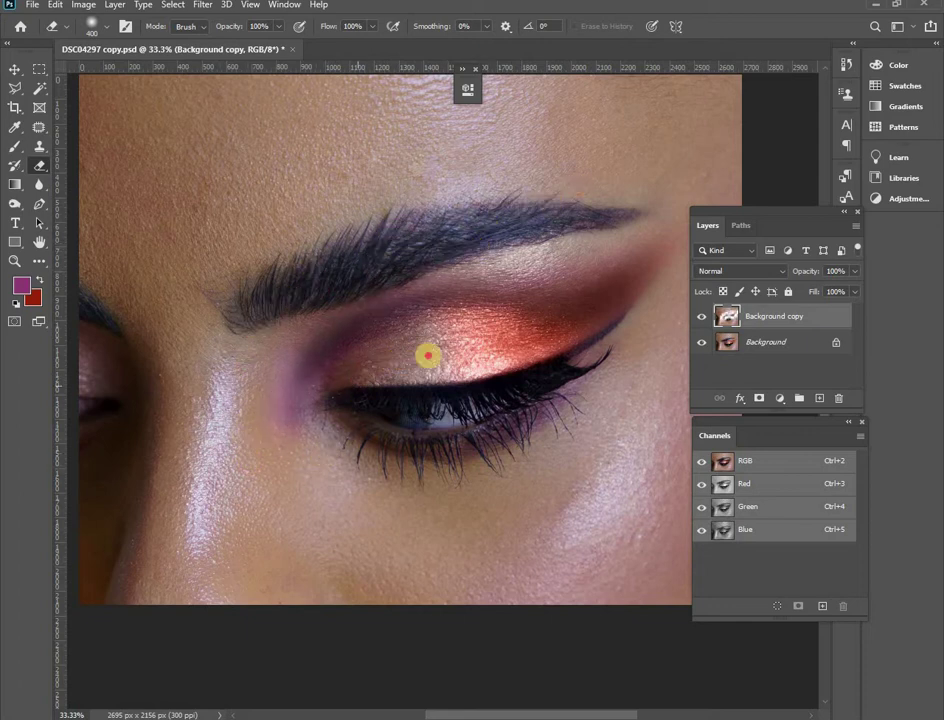
pyautogui.moveTo(563, 353)
pyautogui.mouseDown()
pyautogui.moveTo(660, 313)
pyautogui.moveTo(706, 257)
pyautogui.moveTo(665, 304)
pyautogui.moveTo(613, 340)
pyautogui.moveTo(499, 364)
pyautogui.mouseUp()
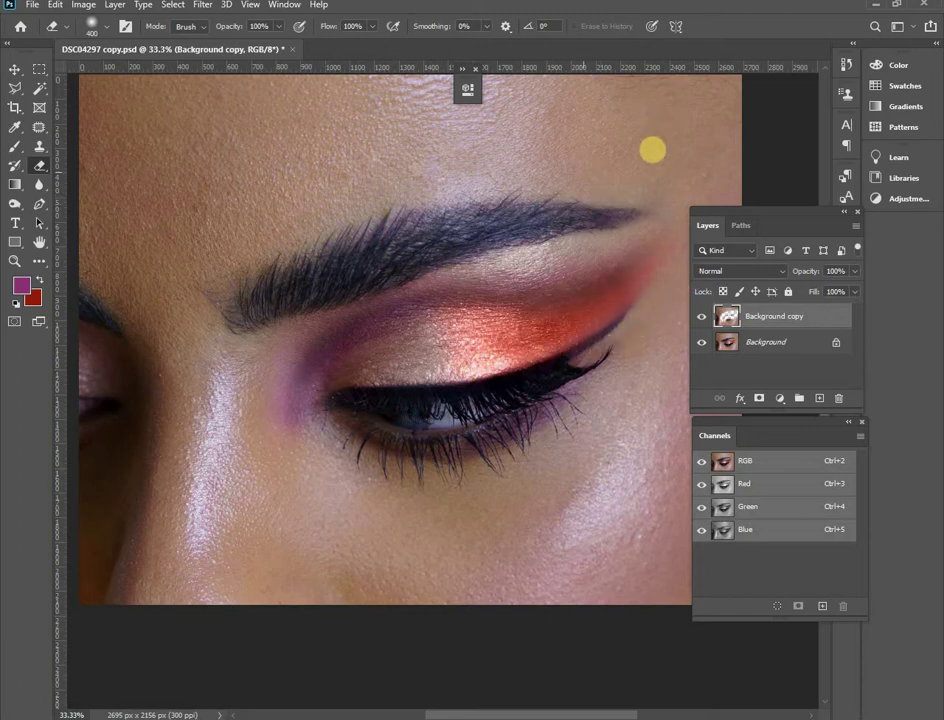
# Reduce the opacity of the burned Background copy layer and flatten the image
pyautogui.click(855, 272)
pyautogui.click(823, 288)
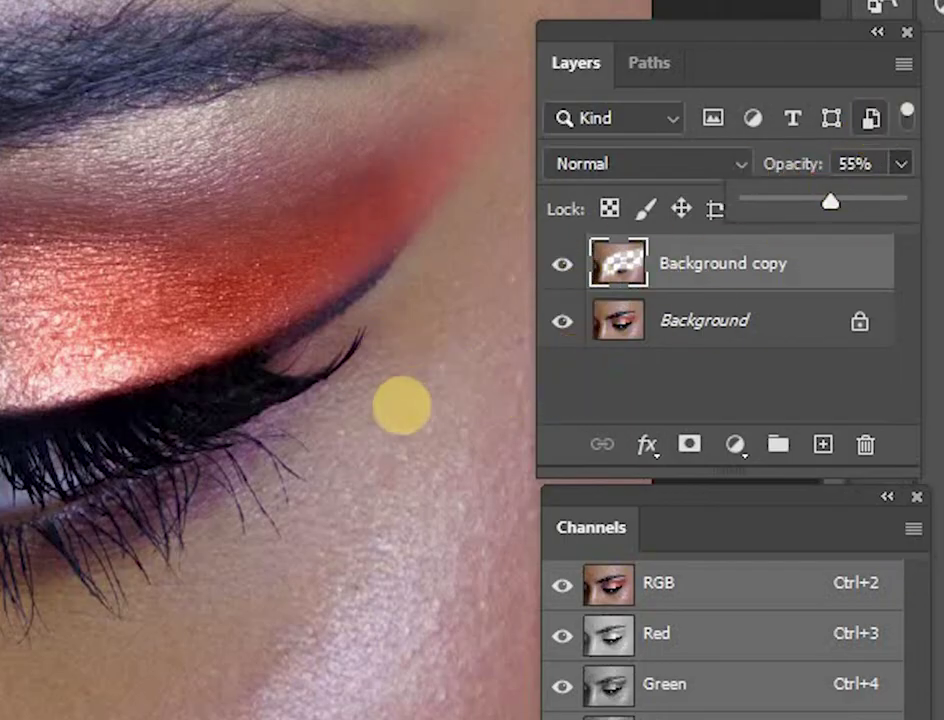
pyautogui.click(860, 205)
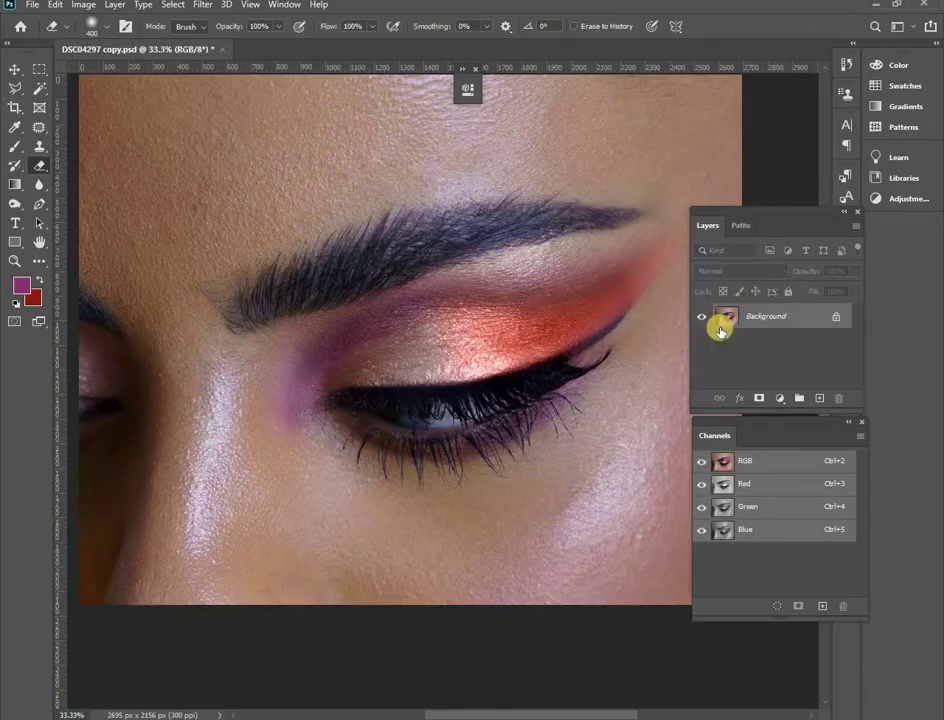
# Duplicate the background and outline the central eyelid with the Patch tool, subtracting the part that overlaps the lash line
pyautogui.hotkey('ctrl', 'j')
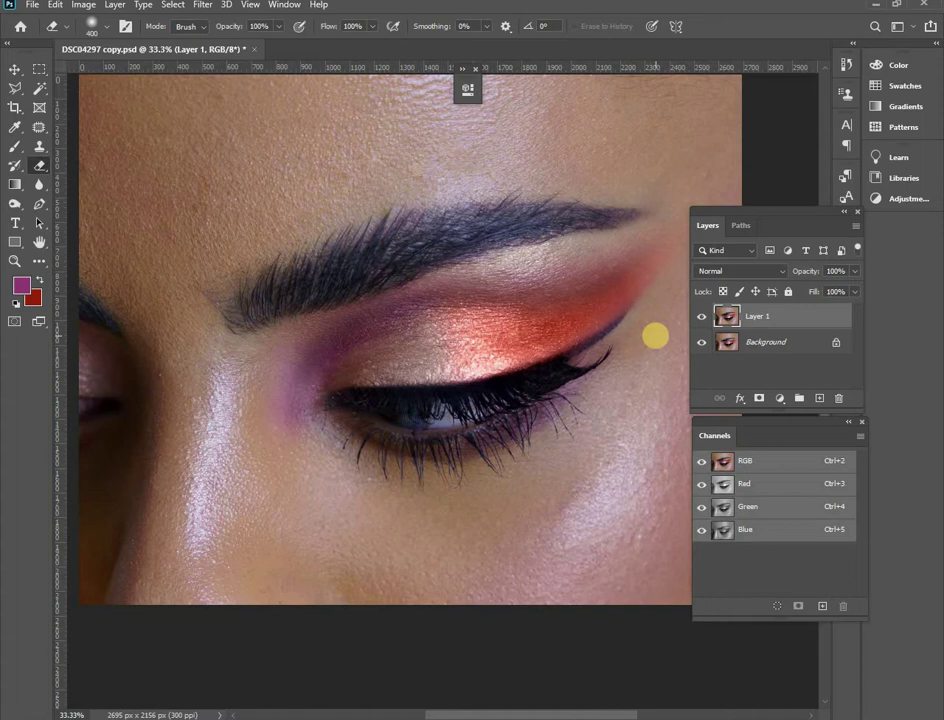
pyautogui.keyDown('alt'); pyautogui.rightClick(494, 382); pyautogui.keyUp('alt')
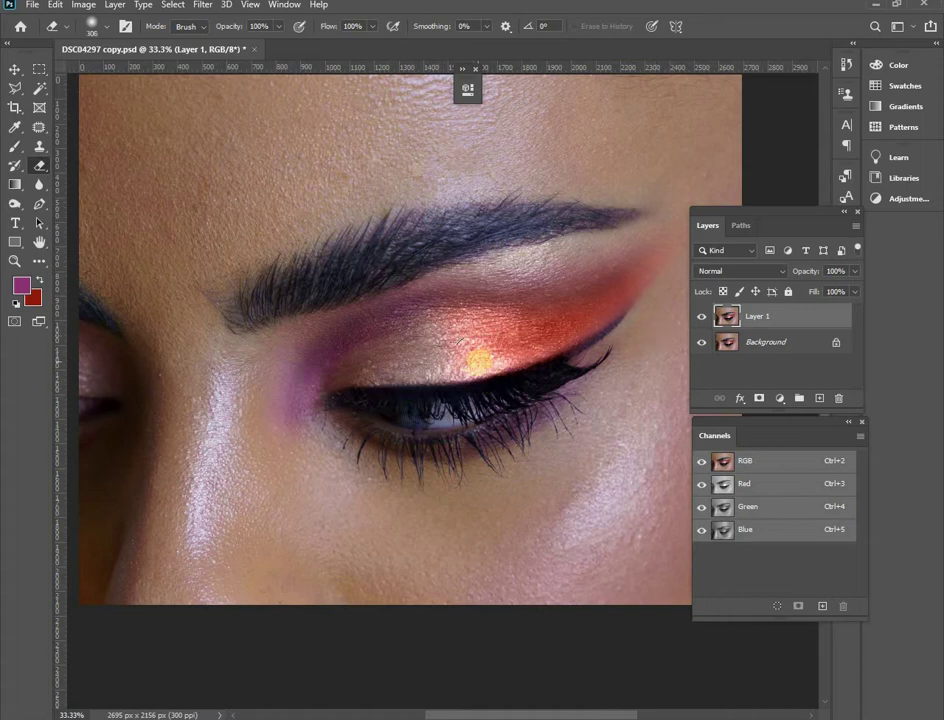
pyautogui.press('j')
pyautogui.moveTo(446, 321)
pyautogui.mouseDown()
pyautogui.moveTo(378, 334)
pyautogui.moveTo(363, 350)
pyautogui.moveTo(361, 377)
pyautogui.moveTo(376, 389)
pyautogui.moveTo(435, 394)
pyautogui.moveTo(511, 366)
pyautogui.mouseUp()
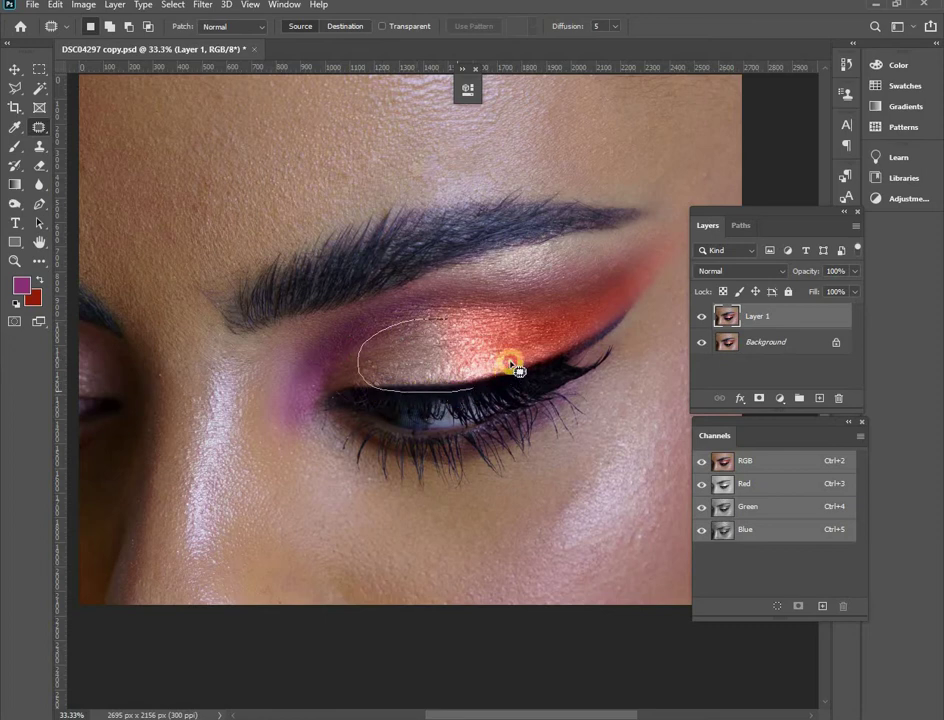
pyautogui.moveTo(487, 321); pyautogui.dragTo(435, 326)
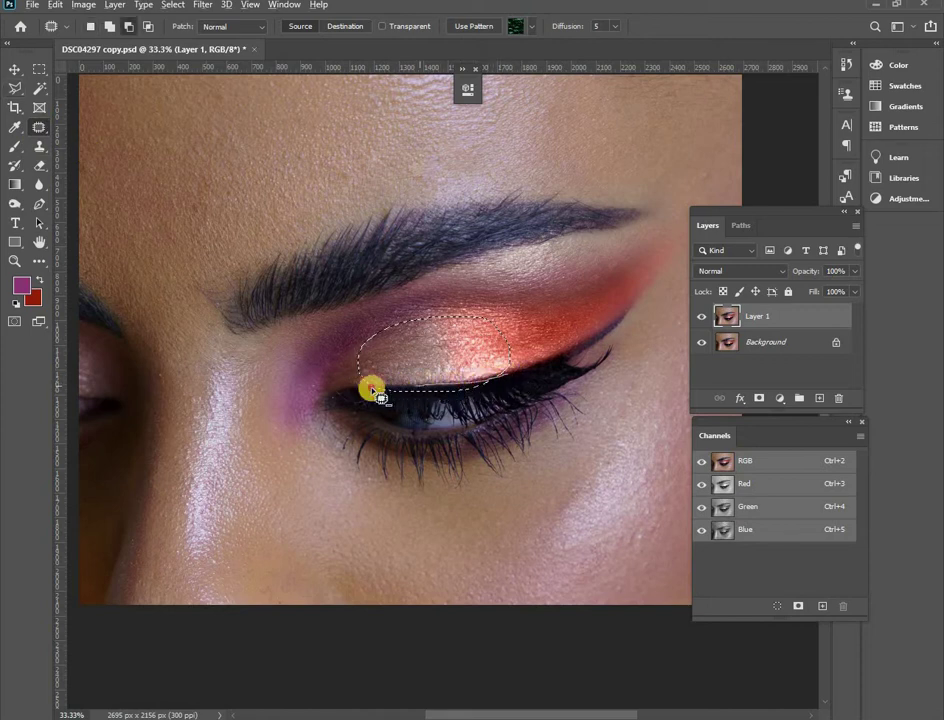
pyautogui.moveTo(514, 380); pyautogui.dragTo(516, 384)
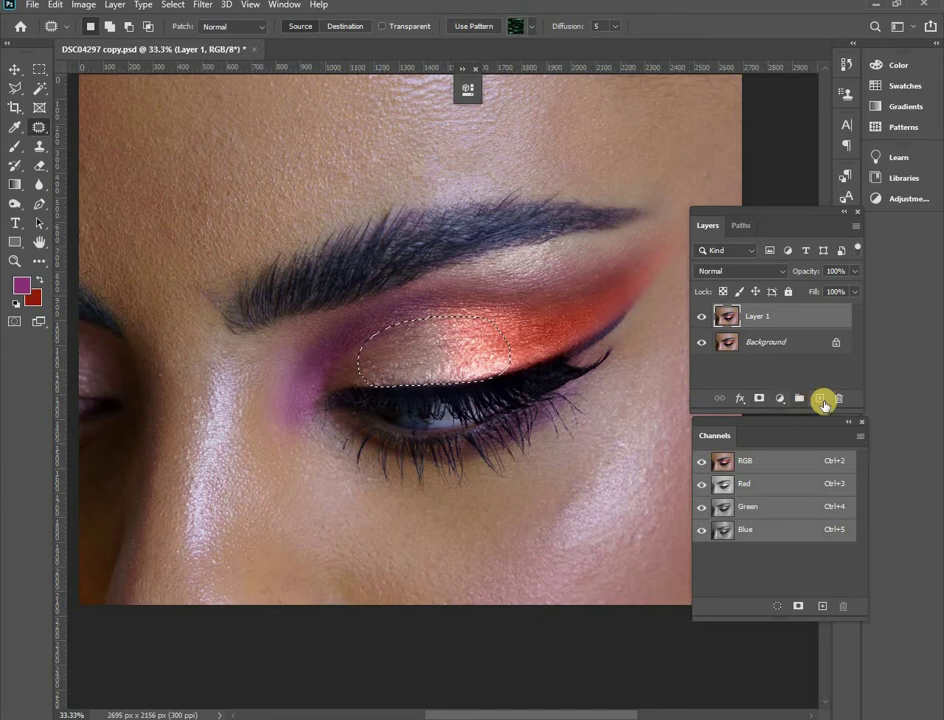
# Add an empty layer and feather the eyelid selection by 40 pixels
pyautogui.click(806, 398)
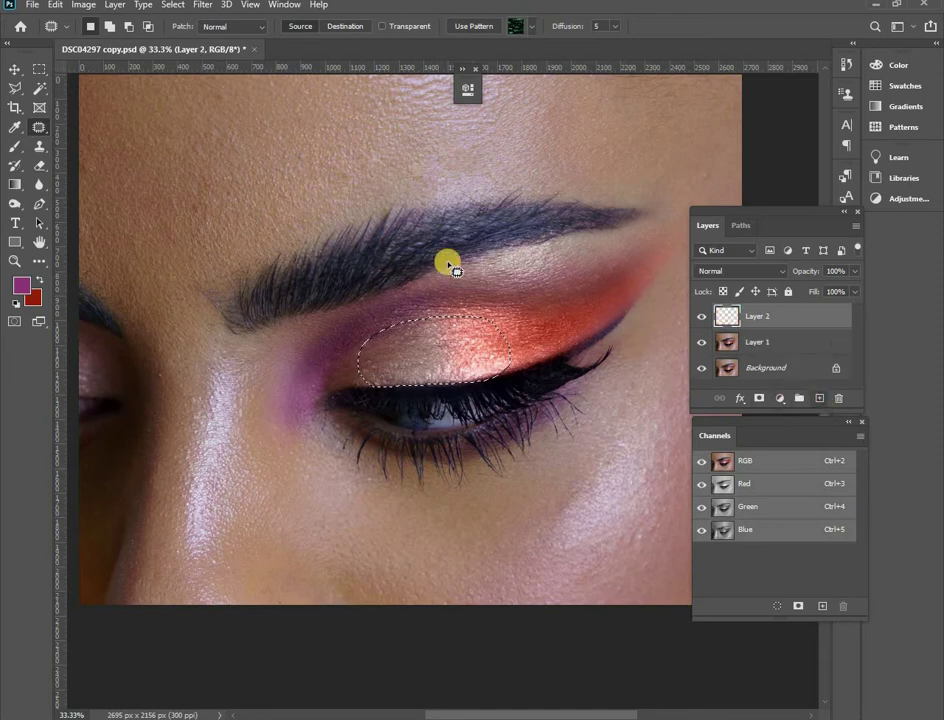
pyautogui.click(173, 4)
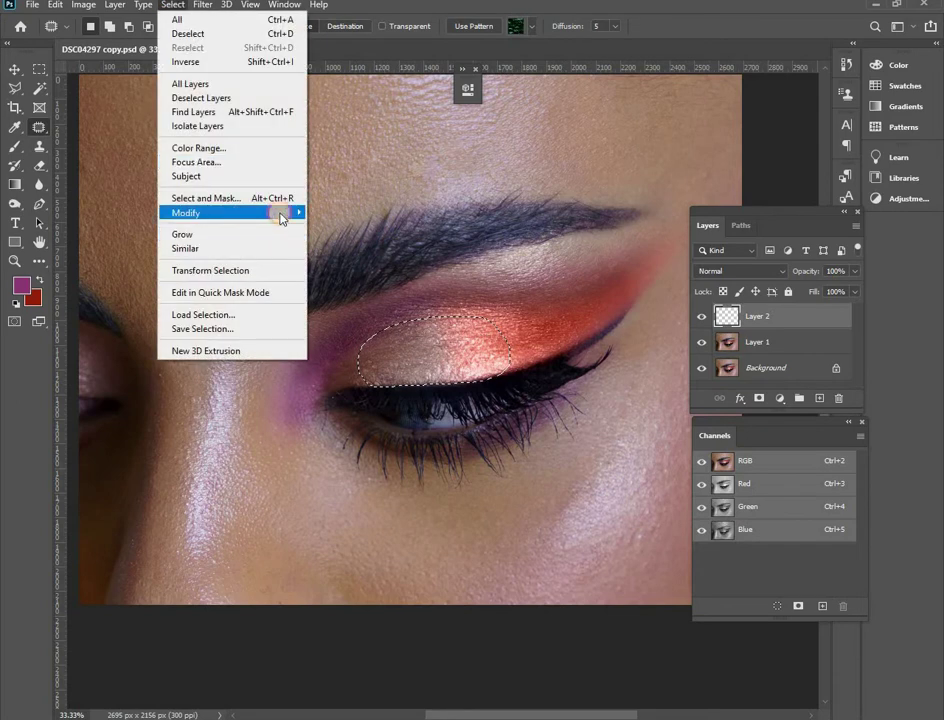
pyautogui.moveTo(280, 213)
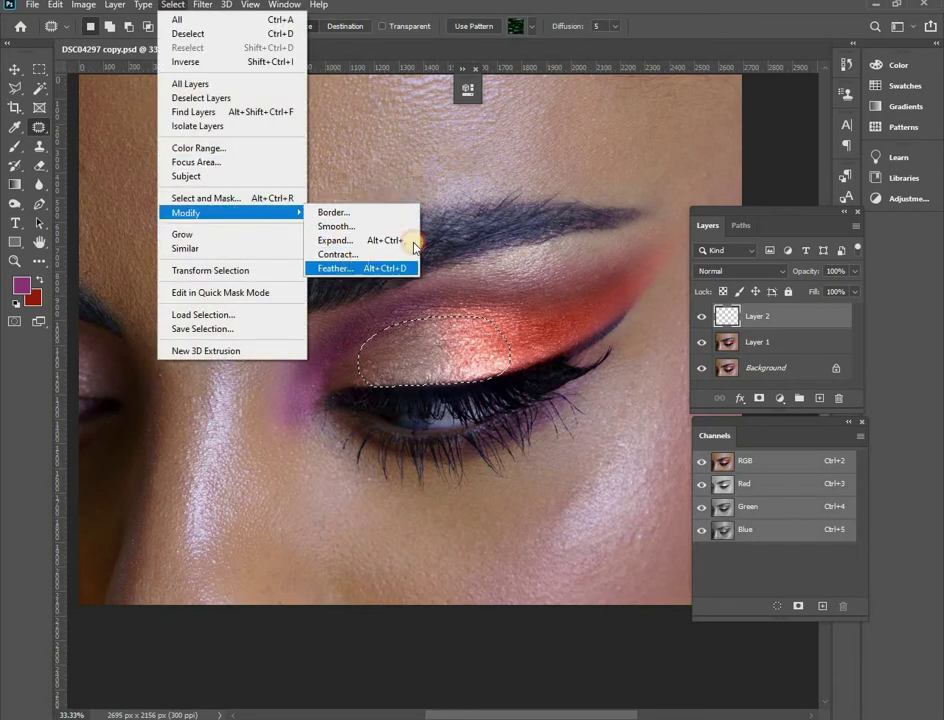
pyautogui.click(395, 267)
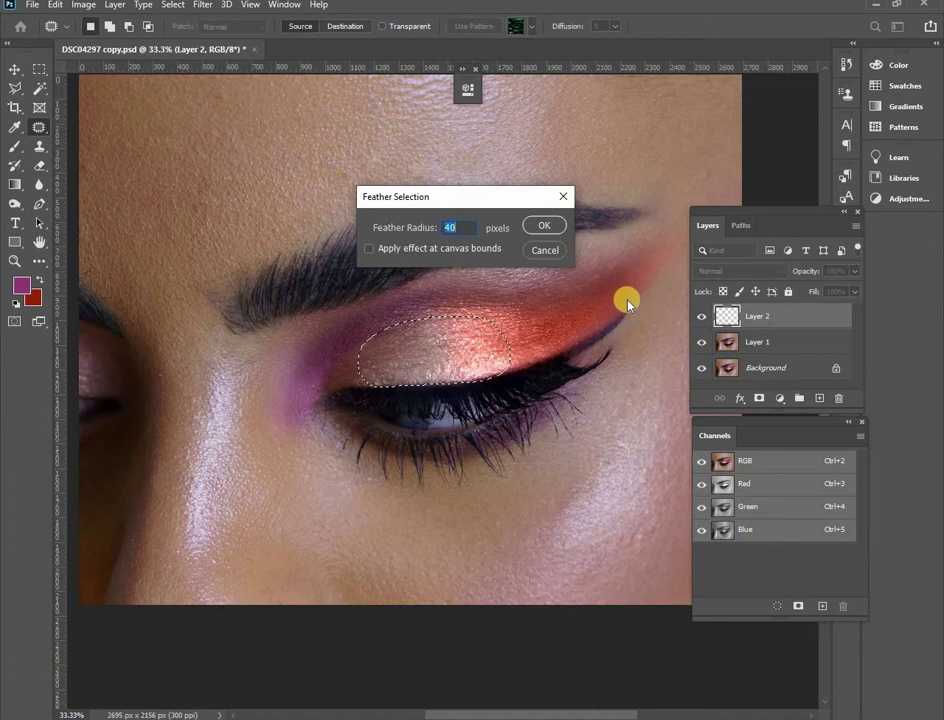
pyautogui.press('Return')
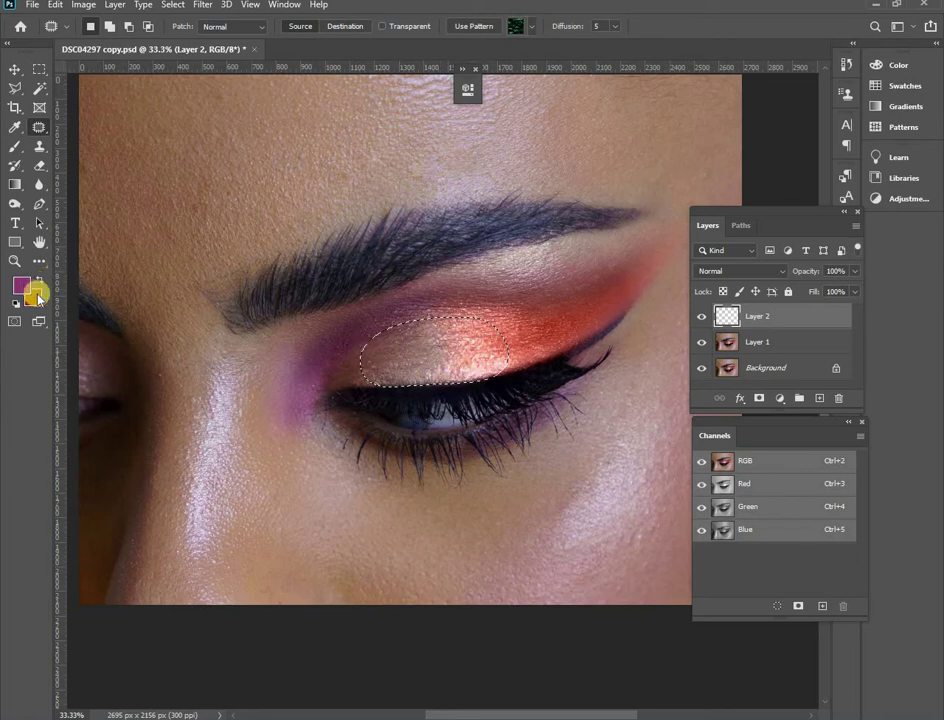
# Fill the feathered eyelid selection with white on the new layer and set its blend mode to Color, clearing the selection
pyautogui.press('d')
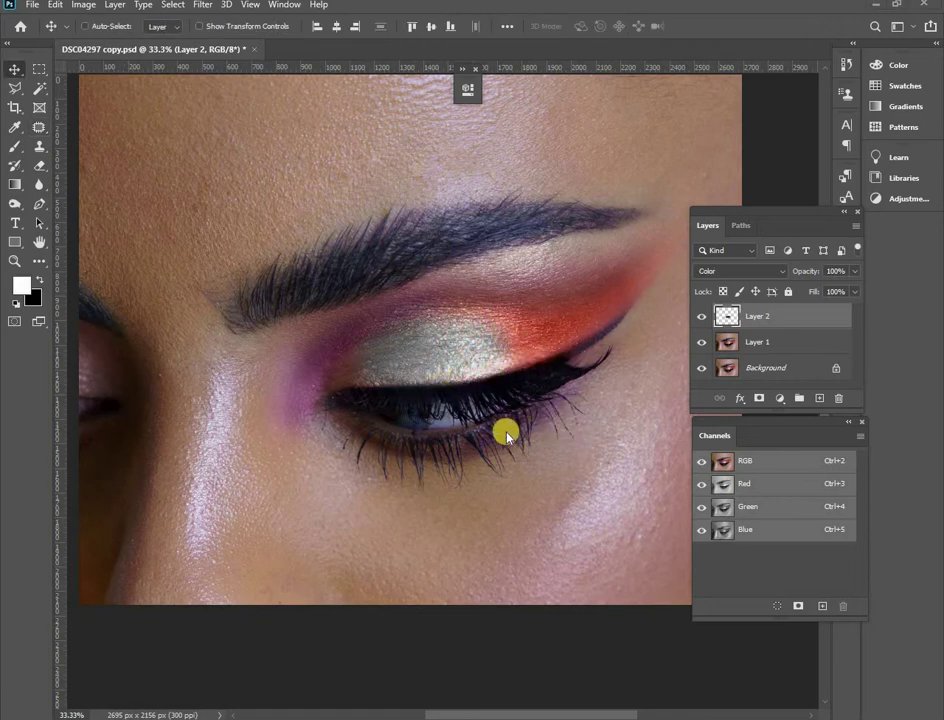
pyautogui.click(737, 276)
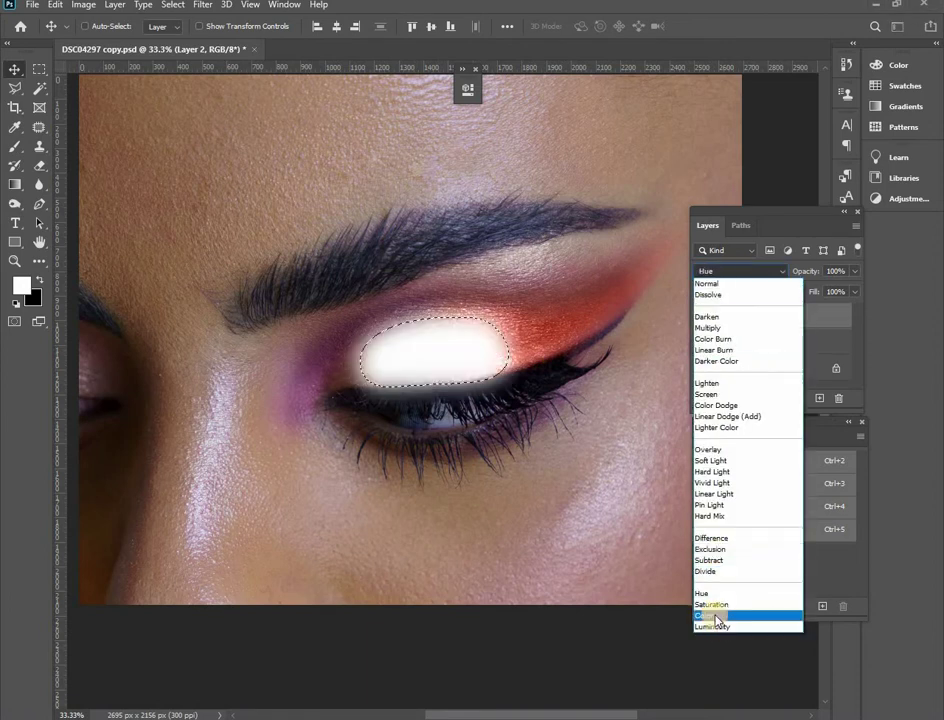
pyautogui.click(527, 501)
pyautogui.hotkey('ctrl', 'd')
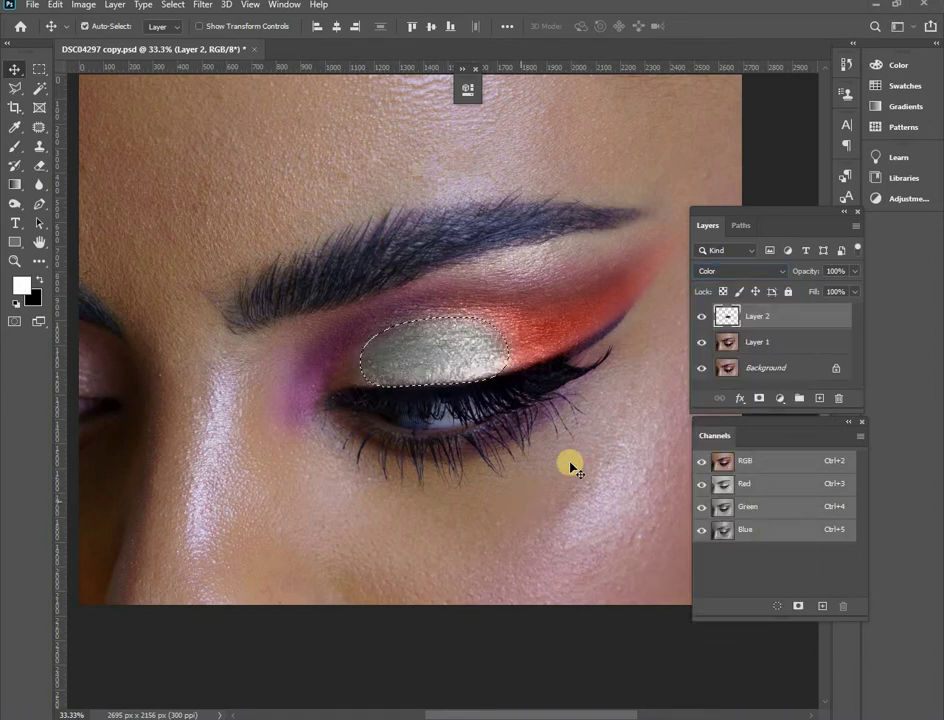
pyautogui.click(702, 316)
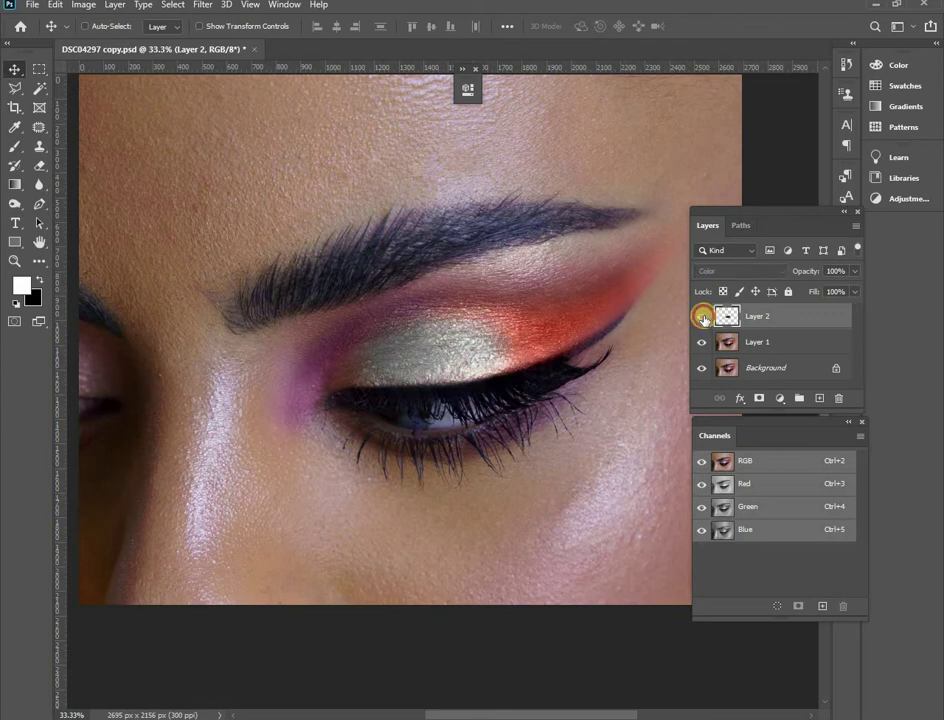
# Lower the opacity of the white Color layer to 53%, and merge all layers into a duplicated background
pyautogui.click(703, 317)
pyautogui.click(703, 317)
pyautogui.click(703, 317)
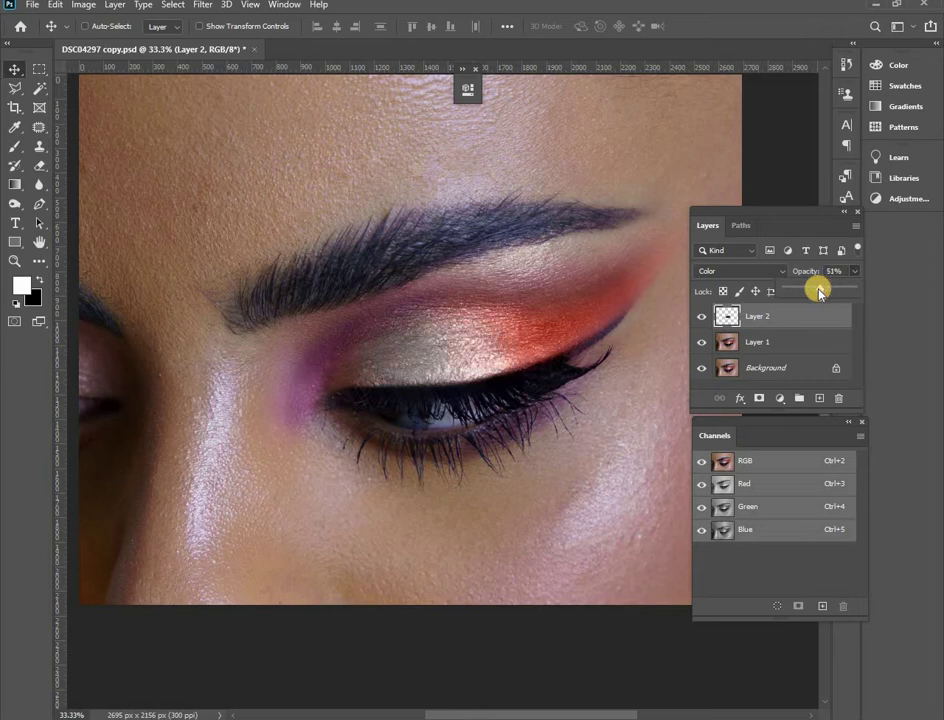
pyautogui.moveTo(822, 290); pyautogui.dragTo(824, 290)
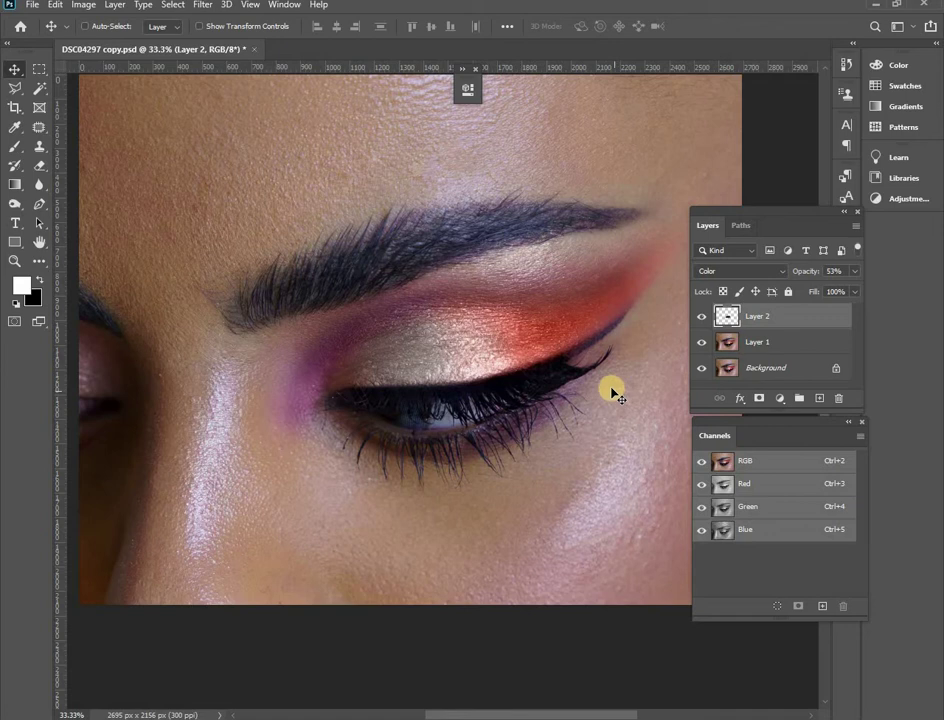
pyautogui.hotkey('ctrl', 'shift', 'e')
pyautogui.hotkey('ctrl', 'j')
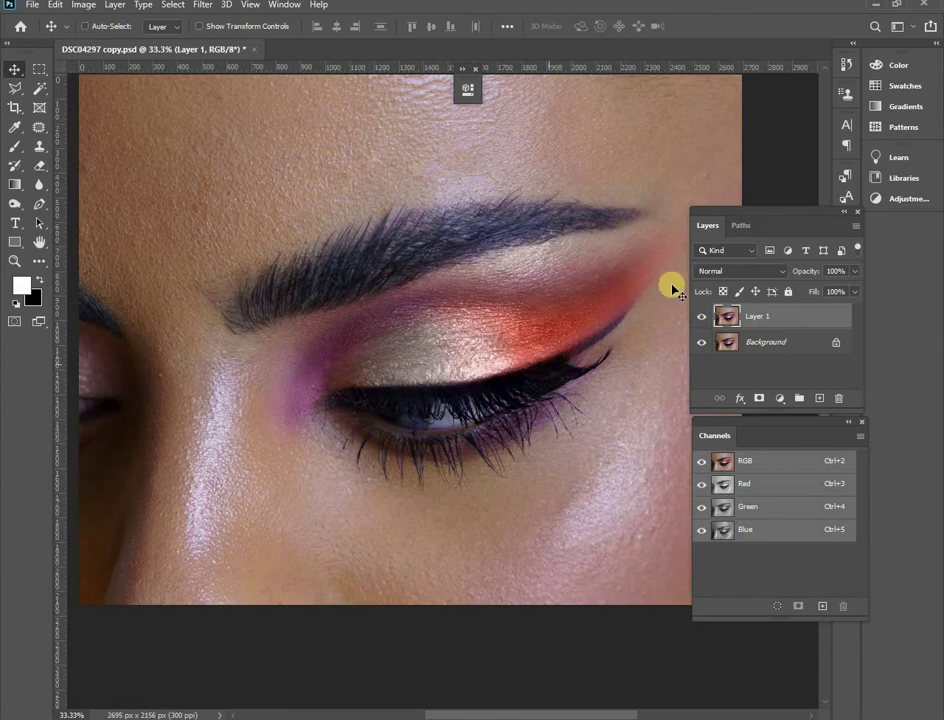
# Darken the outer eyelid, lash line and under-eye area on the duplicate with a 600 px Burn brush set to Midtones at 50% exposure
pyautogui.moveTo(15, 203); pyautogui.dragTo(94, 211)
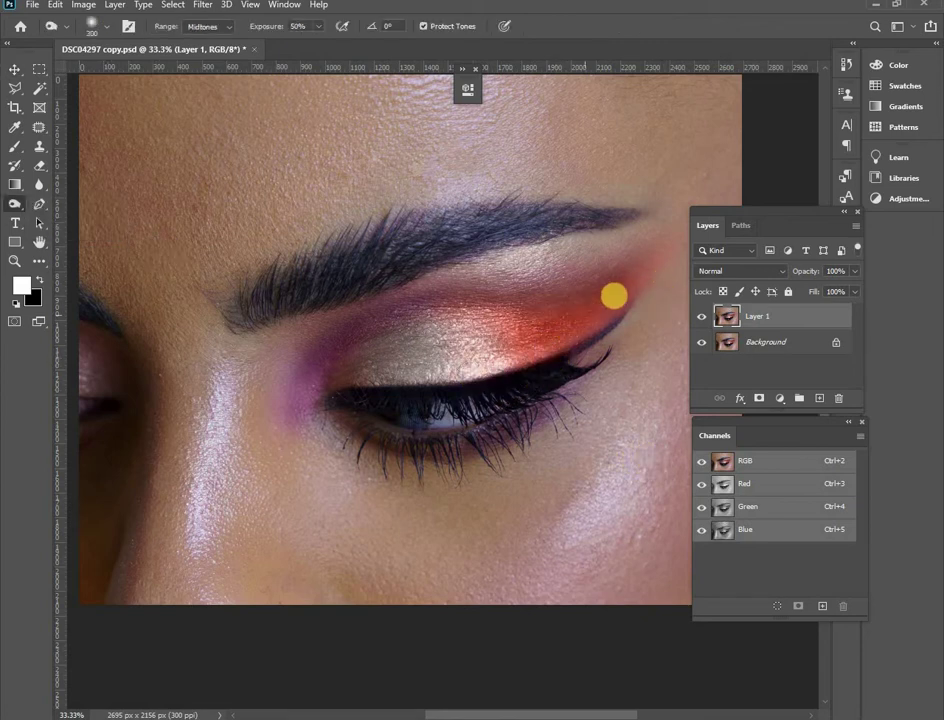
pyautogui.press(']')
pyautogui.press(']')
pyautogui.press(']')
pyautogui.press(']')
pyautogui.press(']')
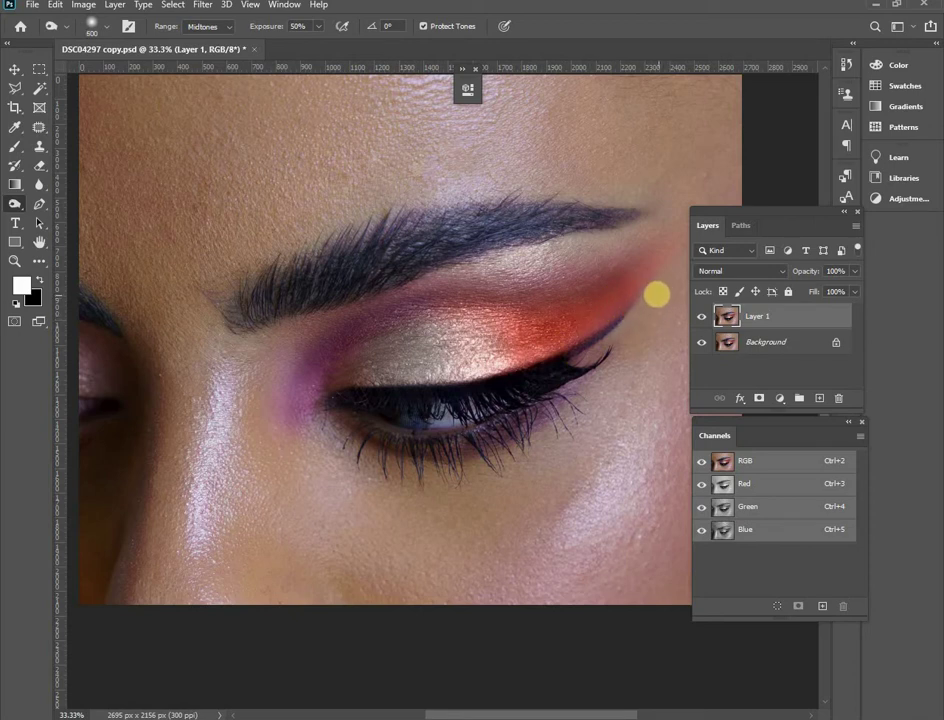
pyautogui.moveTo(627, 322)
pyautogui.mouseDown()
pyautogui.moveTo(552, 369)
pyautogui.moveTo(634, 305)
pyautogui.moveTo(489, 400)
pyautogui.moveTo(534, 389)
pyautogui.moveTo(362, 421)
pyautogui.moveTo(301, 449)
pyautogui.moveTo(392, 441)
pyautogui.moveTo(592, 396)
pyautogui.moveTo(712, 278)
pyautogui.moveTo(495, 426)
pyautogui.moveTo(494, 451)
pyautogui.moveTo(670, 314)
pyautogui.moveTo(586, 379)
pyautogui.moveTo(430, 447)
pyautogui.moveTo(500, 470)
pyautogui.mouseUp()
pyautogui.moveTo(556, 447); pyautogui.dragTo(489, 431)
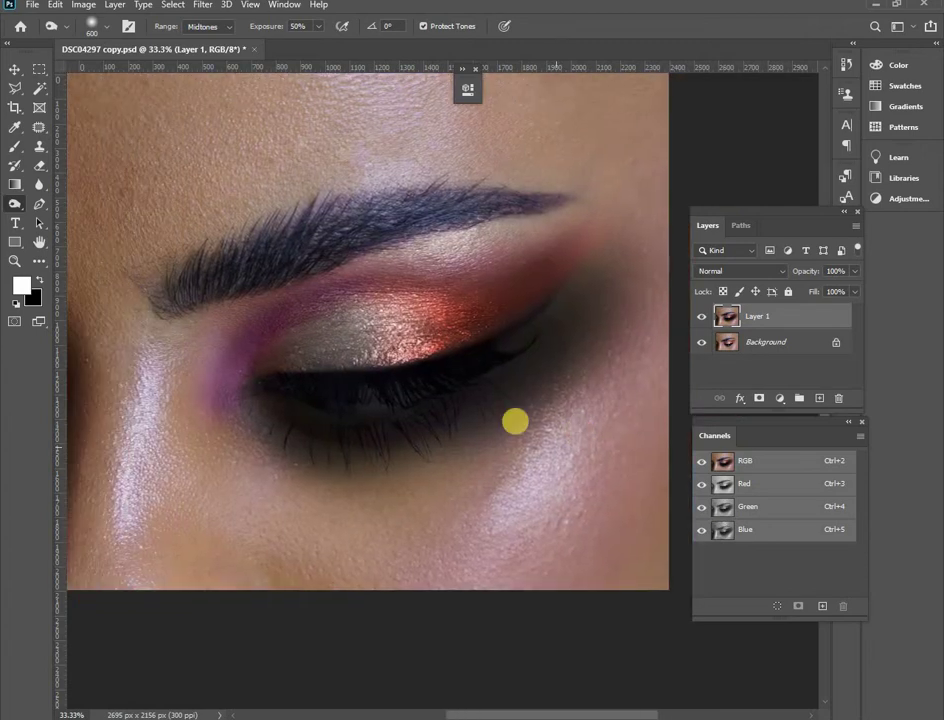
# Erase the burned shading from the skin below the eye and beyond its outer corner with a 500 px eraser
pyautogui.click(40, 166)
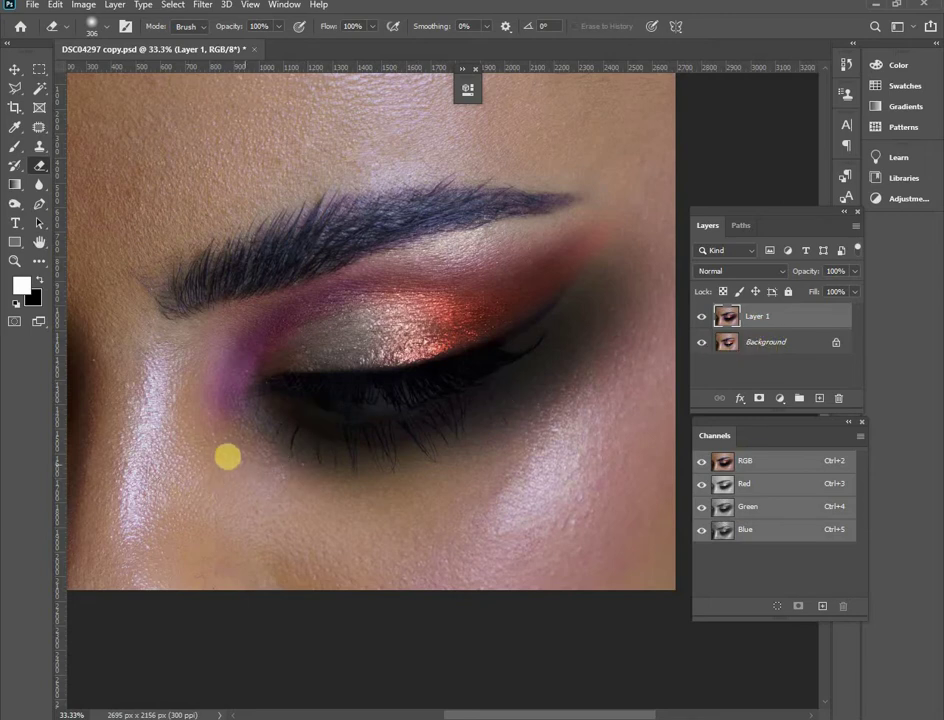
pyautogui.rightClick(240, 455)
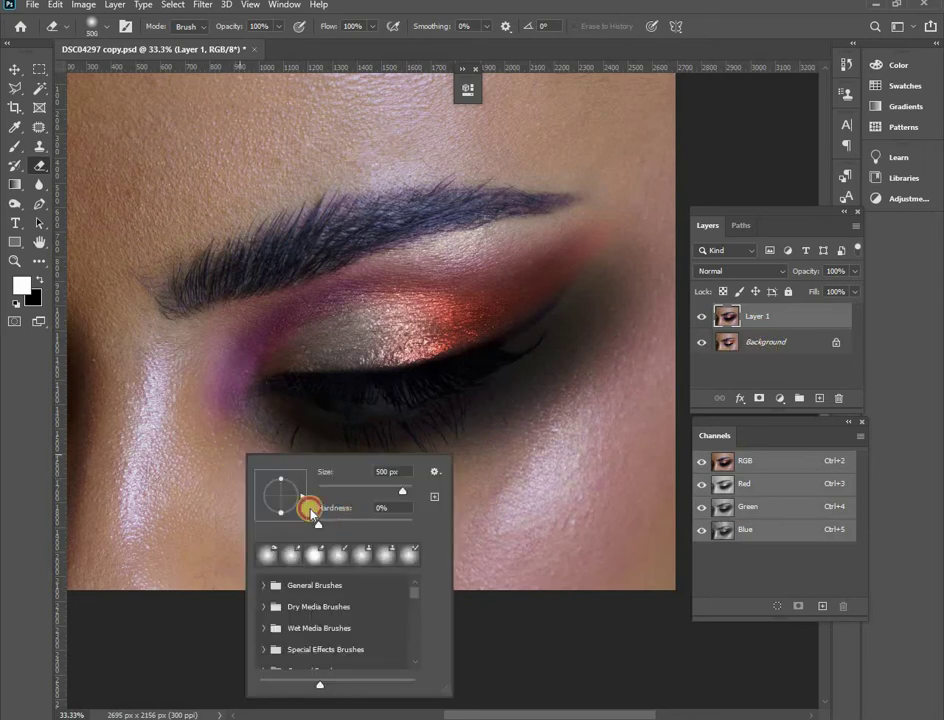
pyautogui.moveTo(311, 512); pyautogui.dragTo(343, 514)
pyautogui.moveTo(264, 450)
pyautogui.mouseDown()
pyautogui.moveTo(373, 451)
pyautogui.moveTo(496, 425)
pyautogui.moveTo(582, 375)
pyautogui.moveTo(622, 329)
pyautogui.moveTo(670, 225)
pyautogui.moveTo(657, 240)
pyautogui.mouseUp()
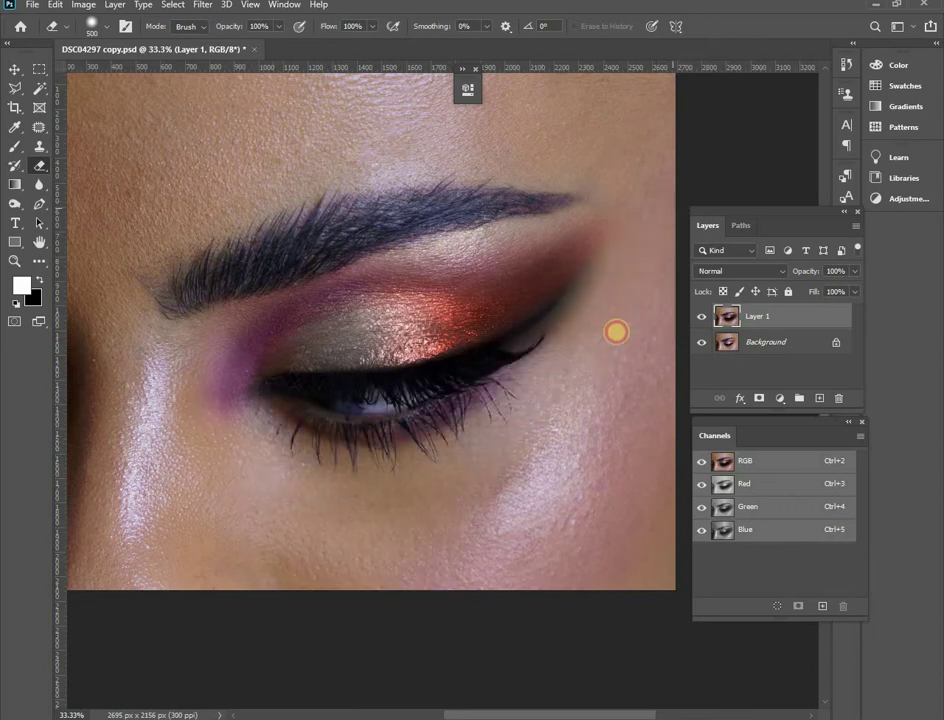
pyautogui.moveTo(616, 331); pyautogui.dragTo(573, 394)
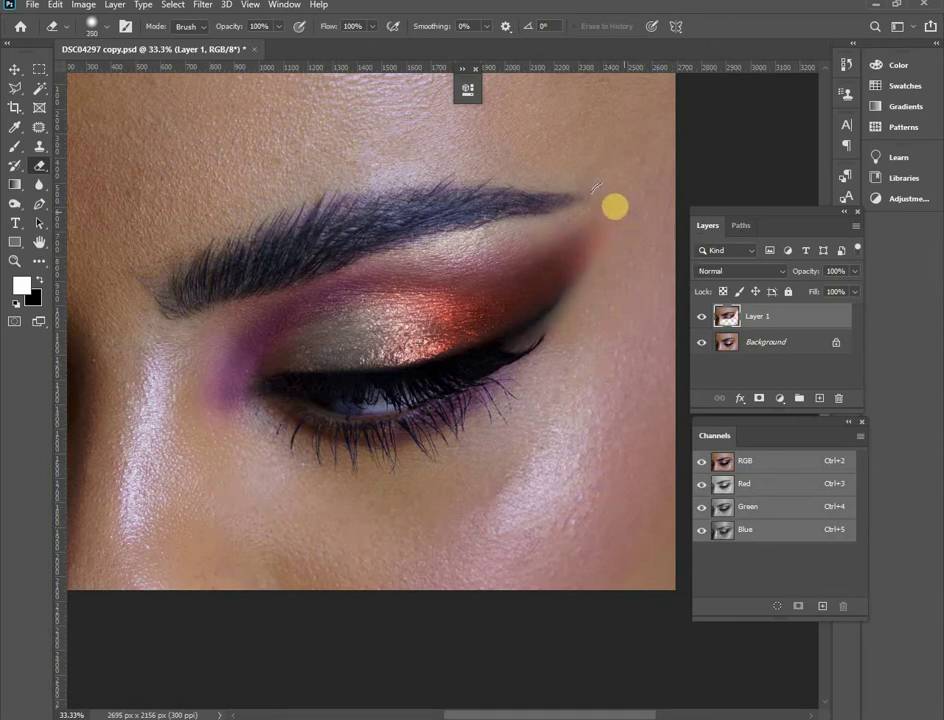
# Erase the excess burning along the brow bone, the upper eyeshadow, the inner corner and the lower lashes
pyautogui.moveTo(583, 209)
pyautogui.mouseDown()
pyautogui.moveTo(520, 228)
pyautogui.moveTo(562, 216)
pyautogui.moveTo(530, 237)
pyautogui.mouseUp()
pyautogui.moveTo(480, 265)
pyautogui.mouseDown()
pyautogui.moveTo(268, 316)
pyautogui.moveTo(220, 335)
pyautogui.moveTo(188, 370)
pyautogui.mouseUp()
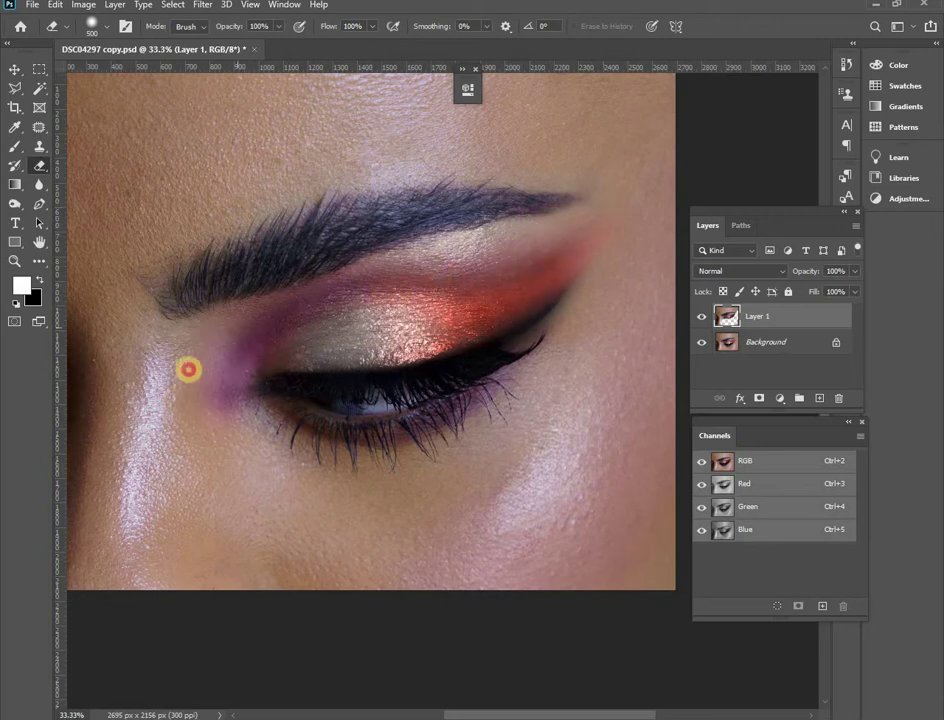
pyautogui.moveTo(577, 204)
pyautogui.mouseDown()
pyautogui.moveTo(482, 257)
pyautogui.moveTo(527, 251)
pyautogui.moveTo(729, 107)
pyautogui.mouseUp()
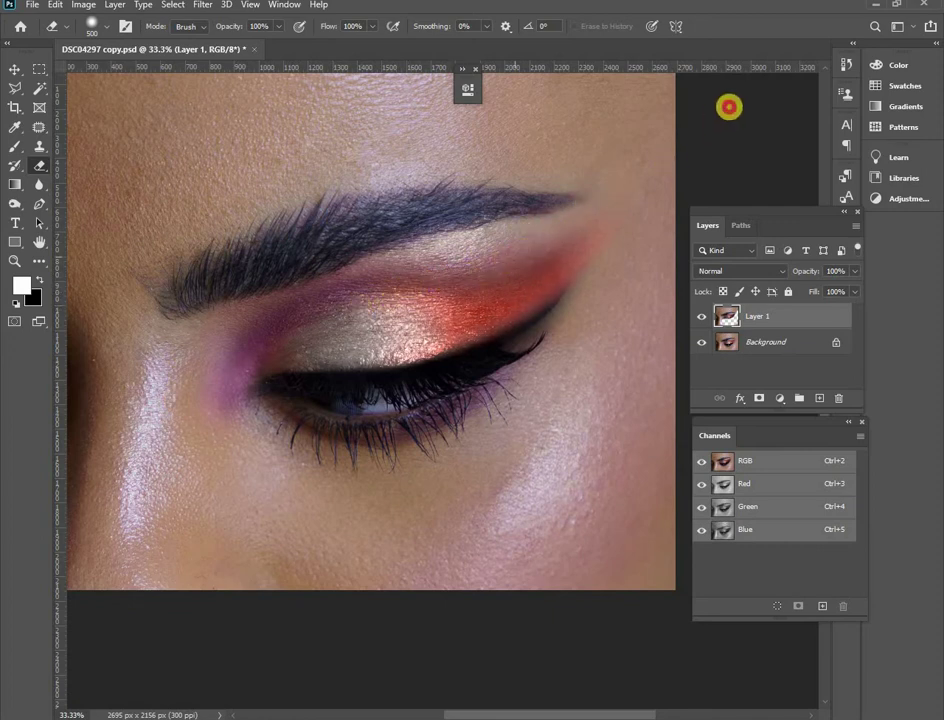
pyautogui.click(575, 369)
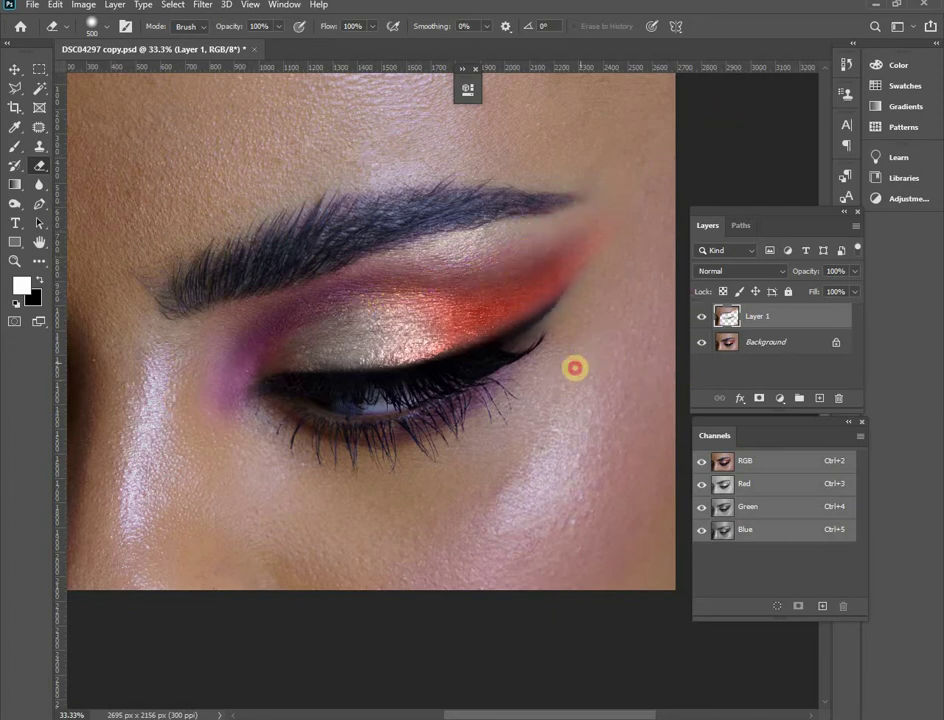
pyautogui.moveTo(558, 377); pyautogui.dragTo(459, 447)
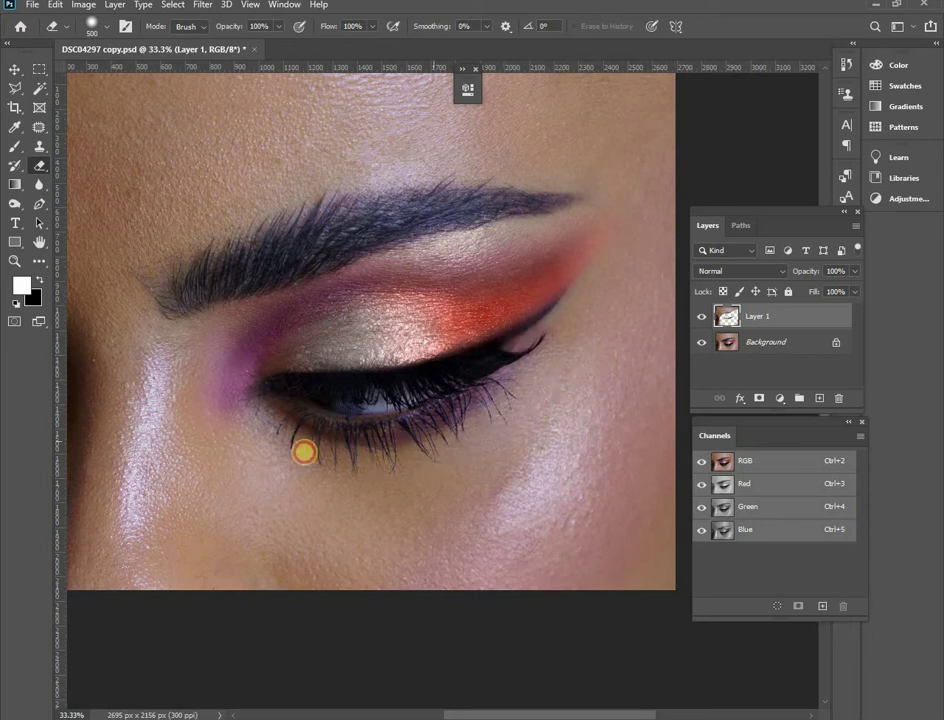
# Compare the image with and without the burned layer, merge it down and duplicate the result
pyautogui.click(702, 316)
pyautogui.click(702, 316)
pyautogui.click(702, 316)
pyautogui.click(702, 316)
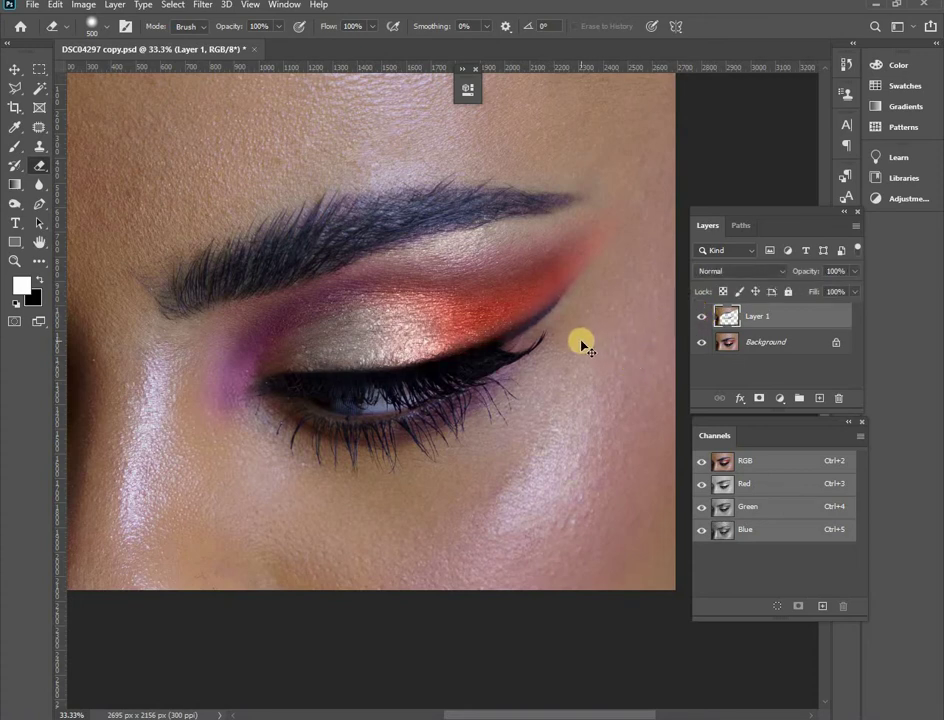
pyautogui.hotkey('ctrl', 'e')
pyautogui.hotkey('ctrl', 'j')
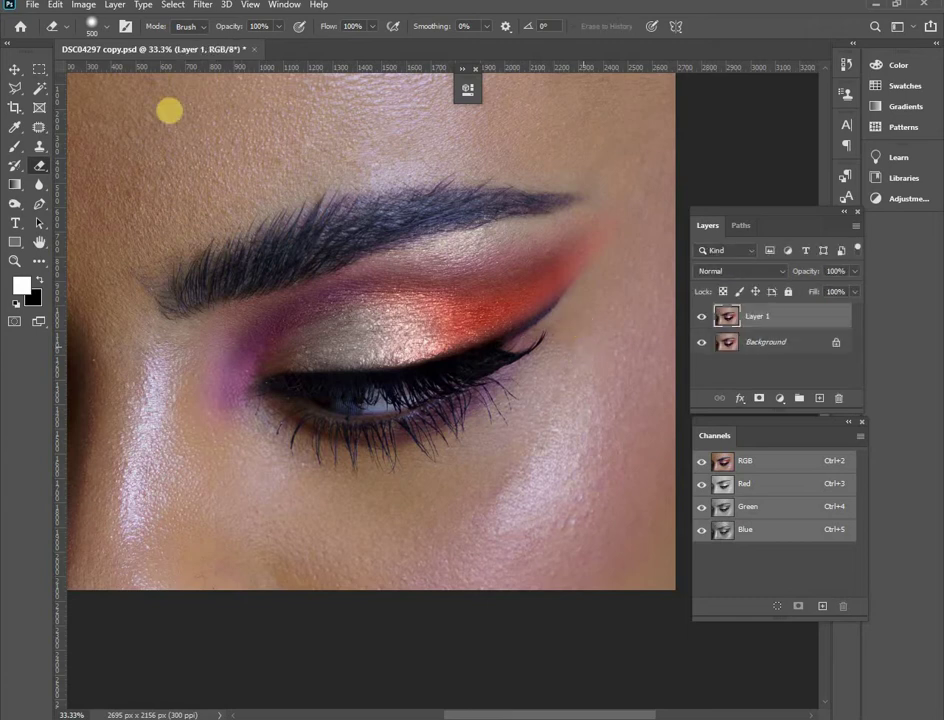
# Outline the light central eyelid with the Patch tool and feather the selection by 50 pixels
pyautogui.press('j')
pyautogui.moveTo(312, 337)
pyautogui.mouseDown()
pyautogui.moveTo(328, 369)
pyautogui.moveTo(369, 374)
pyautogui.moveTo(423, 363)
pyautogui.moveTo(425, 328)
pyautogui.moveTo(381, 306)
pyautogui.moveTo(339, 313)
pyautogui.moveTo(369, 369)
pyautogui.moveTo(422, 360)
pyautogui.moveTo(403, 304)
pyautogui.moveTo(349, 299)
pyautogui.moveTo(340, 349)
pyautogui.moveTo(414, 366)
pyautogui.moveTo(423, 309)
pyautogui.moveTo(382, 296)
pyautogui.moveTo(336, 313)
pyautogui.moveTo(440, 379)
pyautogui.moveTo(391, 380)
pyautogui.mouseUp()
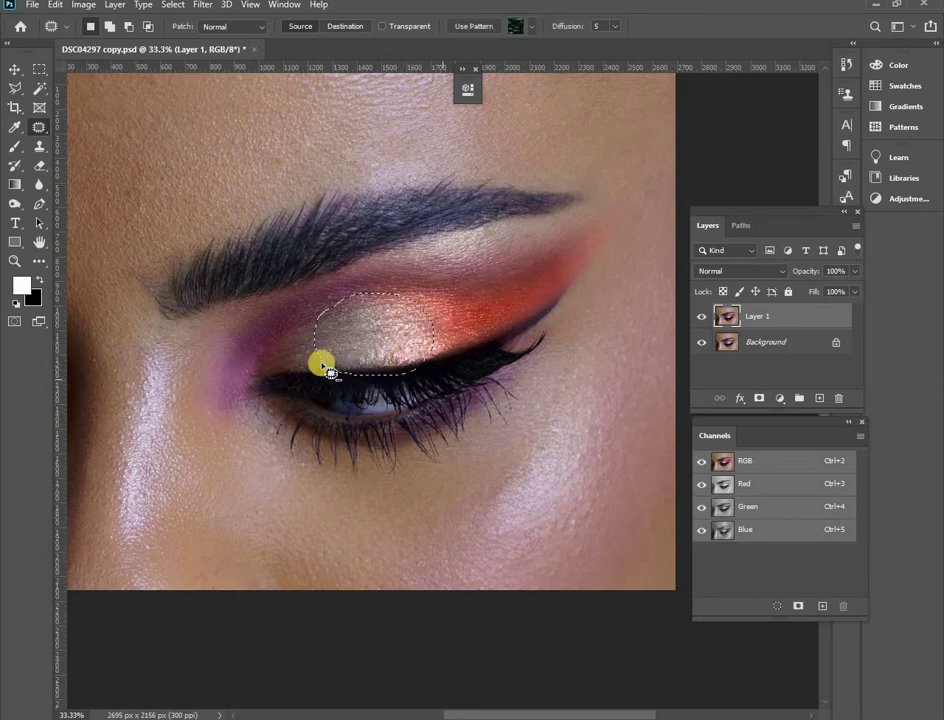
pyautogui.click(173, 4)
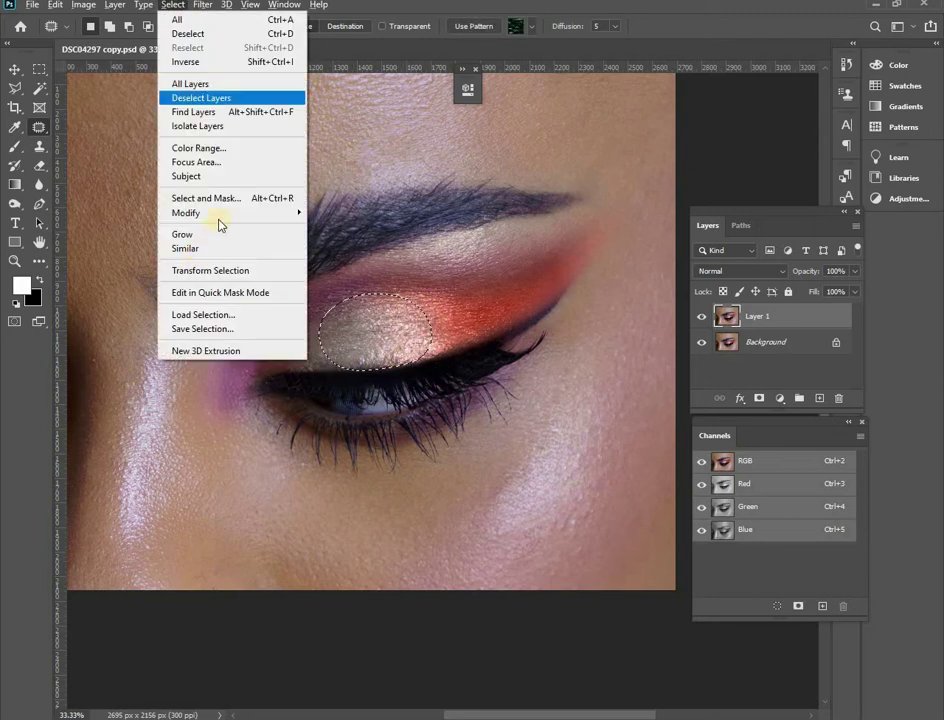
pyautogui.moveTo(224, 213)
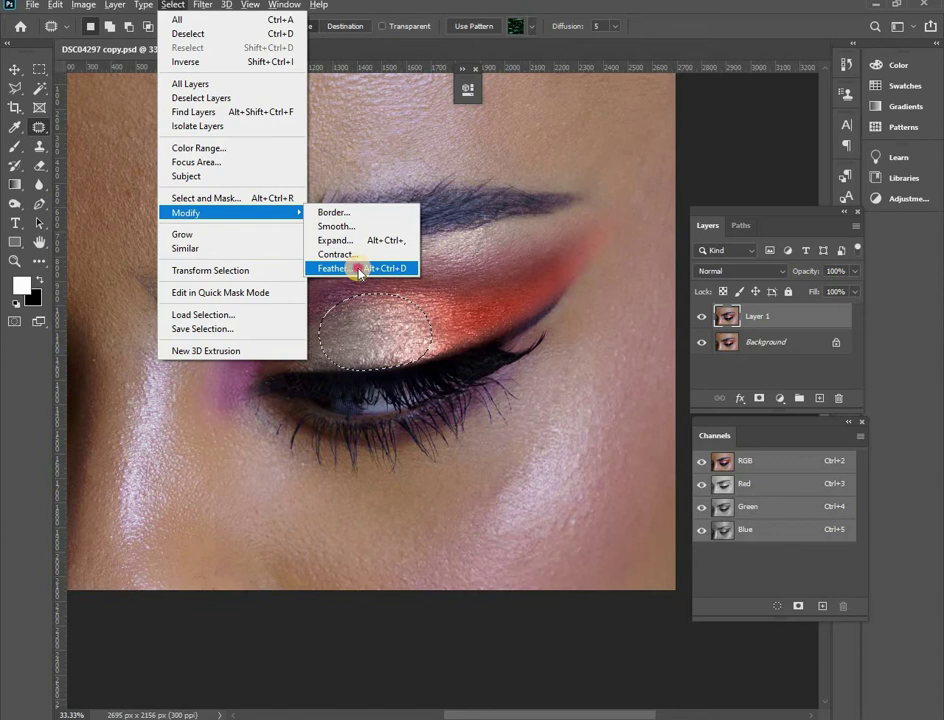
pyautogui.click(358, 270)
pyautogui.click(544, 257)
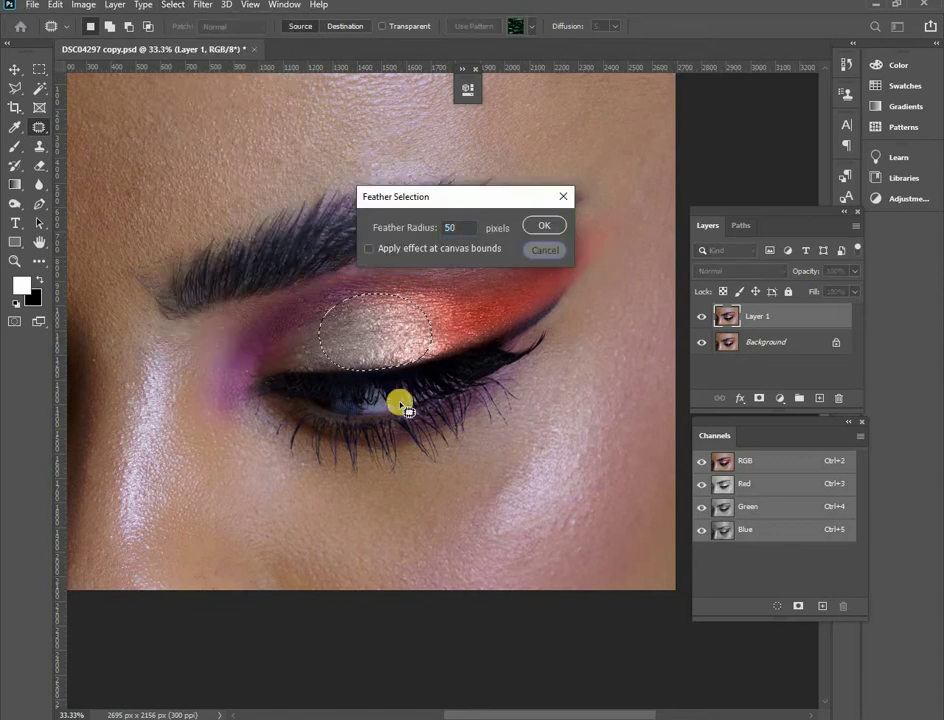
pyautogui.keyDown('ctrl'); pyautogui.click(387, 387); pyautogui.keyUp('ctrl')
pyautogui.keyDown('ctrl'); pyautogui.click(387, 387); pyautogui.keyUp('ctrl')
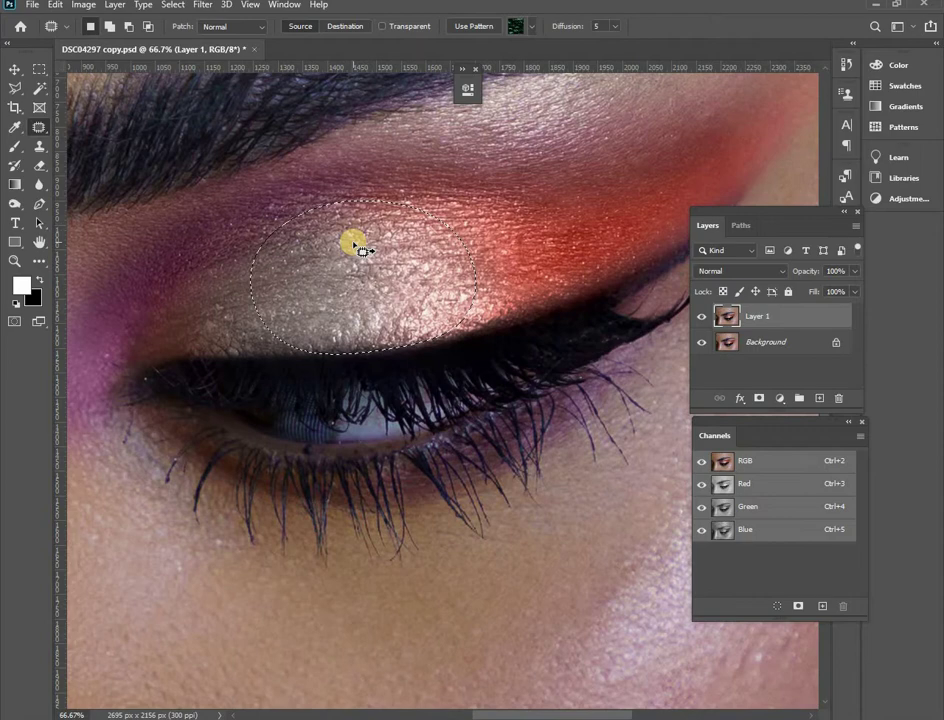
# Brighten the selected eyelid highlight with an Exposure adjustment of +0.92 and a shifted gamma correction, and clear the selection
pyautogui.click(82, 6)
pyautogui.moveTo(218, 44)
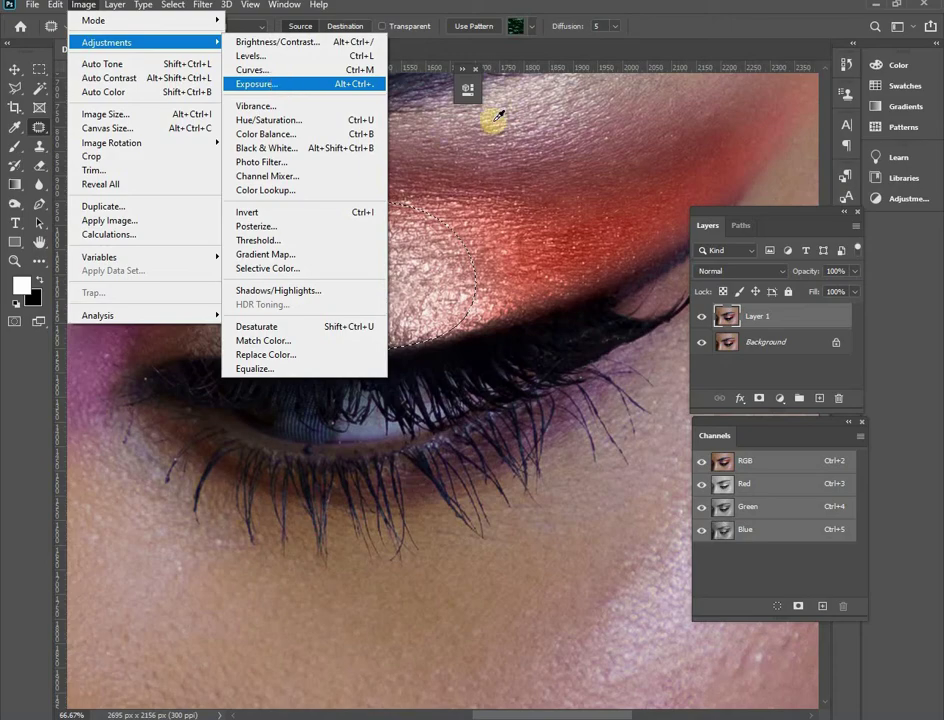
pyautogui.click(275, 85)
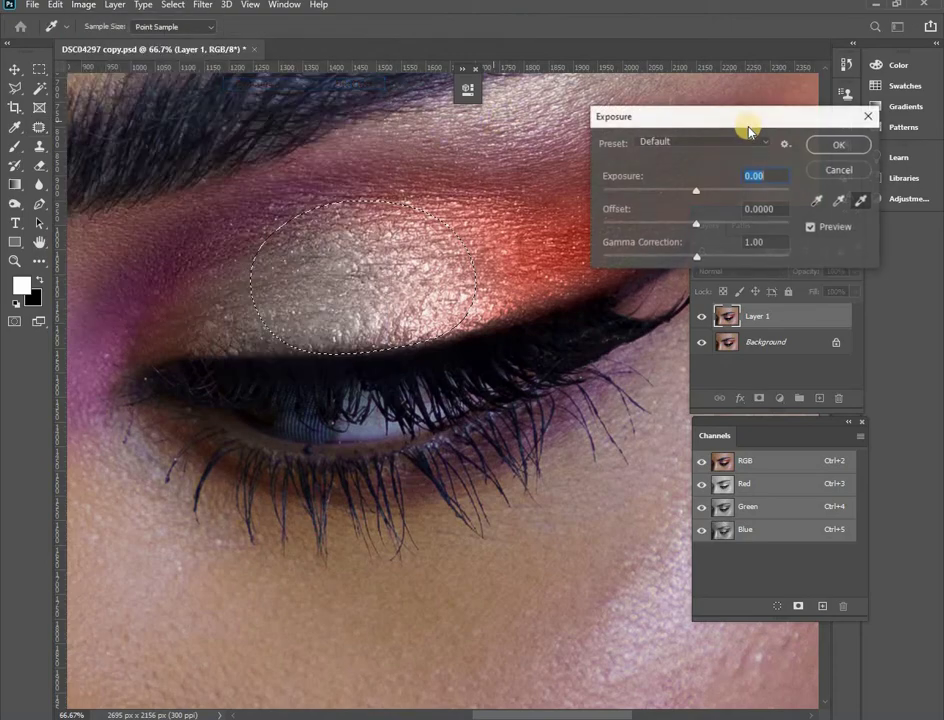
pyautogui.moveTo(744, 128); pyautogui.dragTo(623, 101)
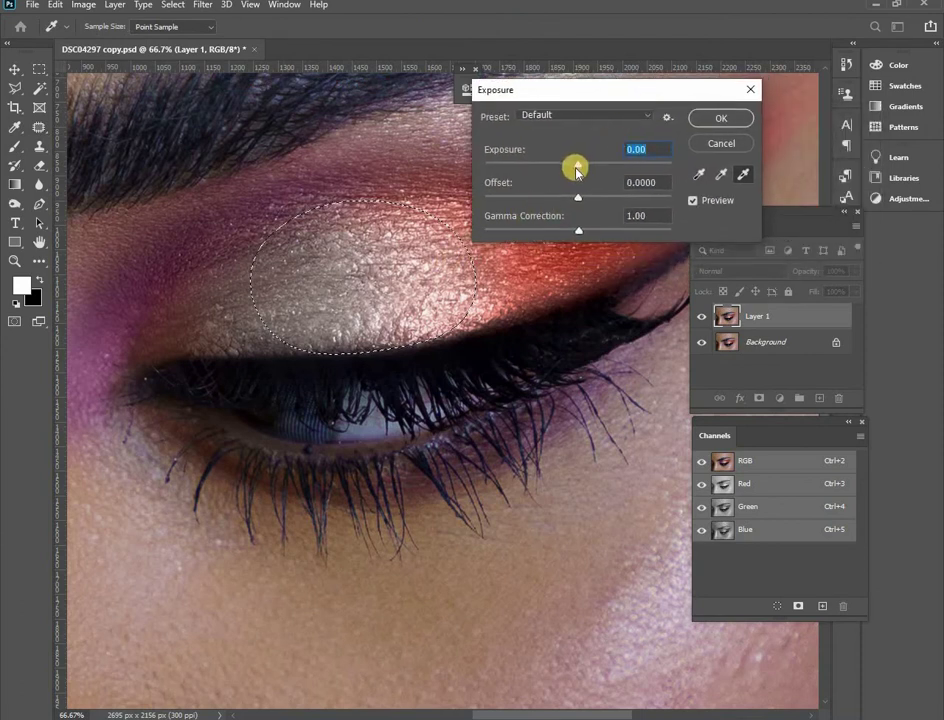
pyautogui.moveTo(581, 166); pyautogui.dragTo(590, 163)
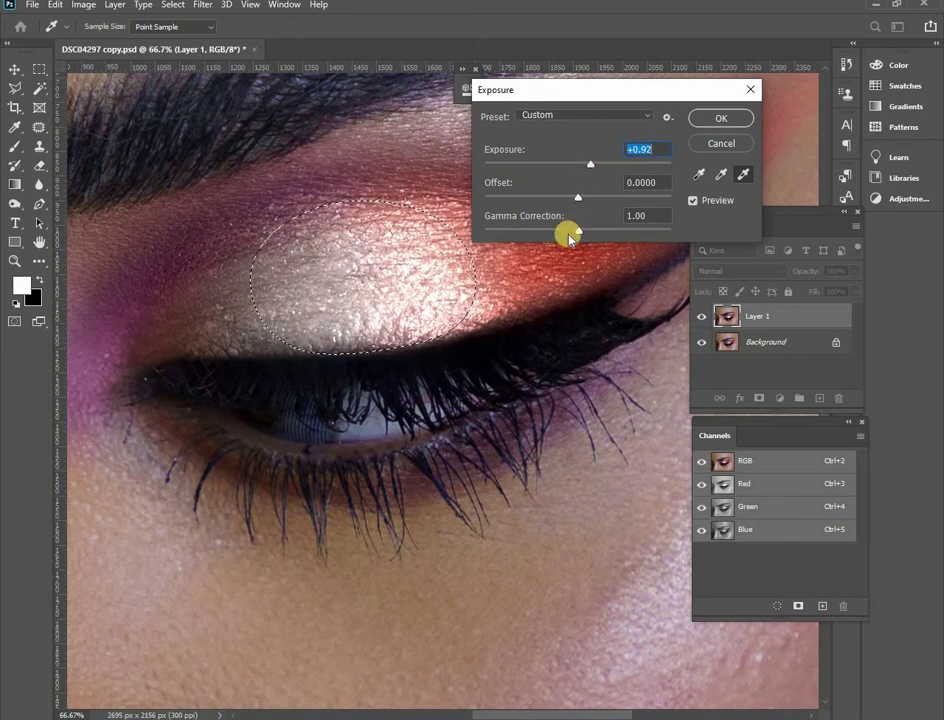
pyautogui.moveTo(578, 230); pyautogui.dragTo(573, 235)
pyautogui.click(700, 118)
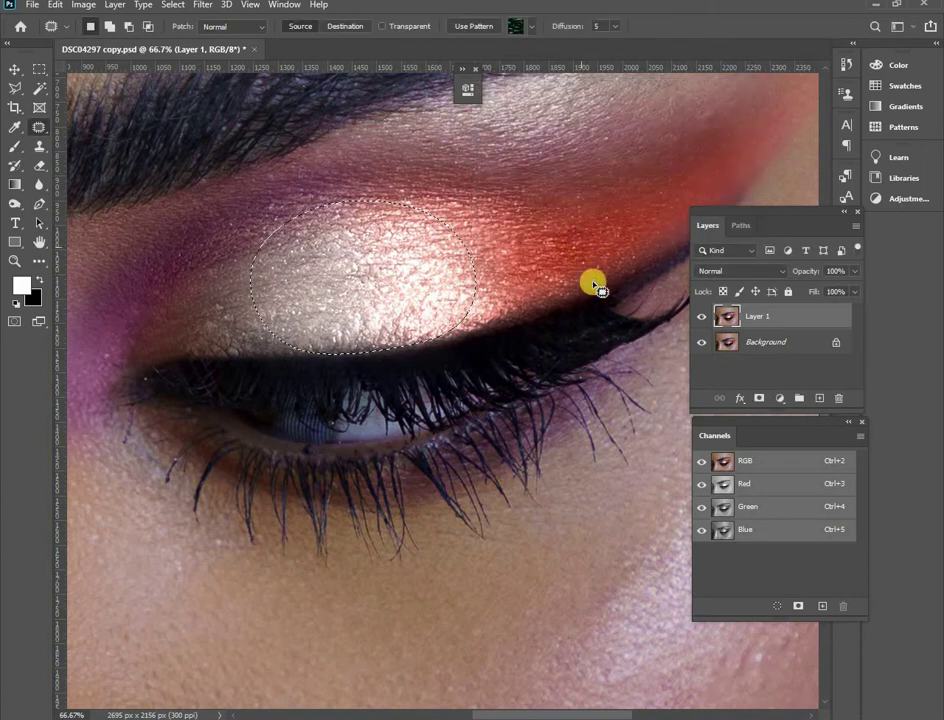
pyautogui.hotkey('ctrl', 'd')
pyautogui.hotkey('ctrl', '0')
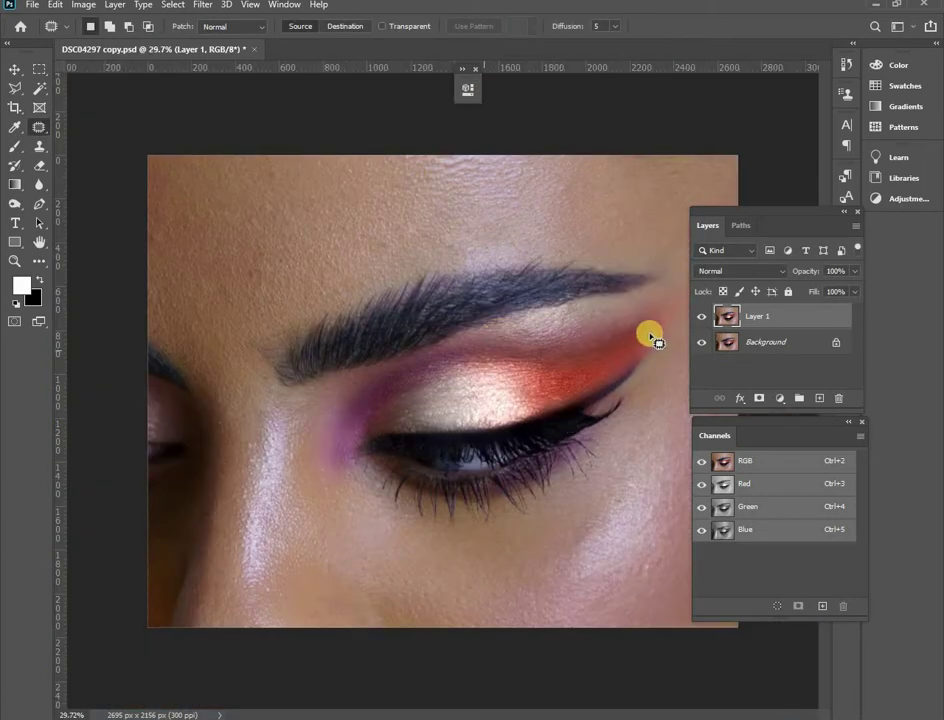
# Erase the area around the eyelid highlight on the brightened layer, merge it down and duplicate the result
pyautogui.press('v')
pyautogui.click(701, 317)
pyautogui.click(701, 317)
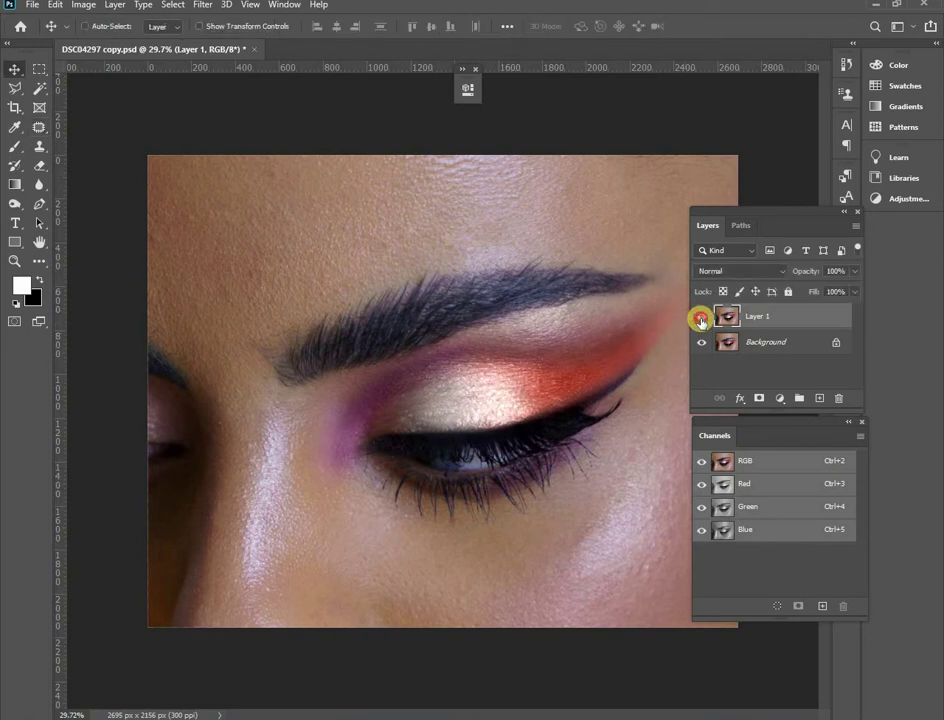
pyautogui.press('e')
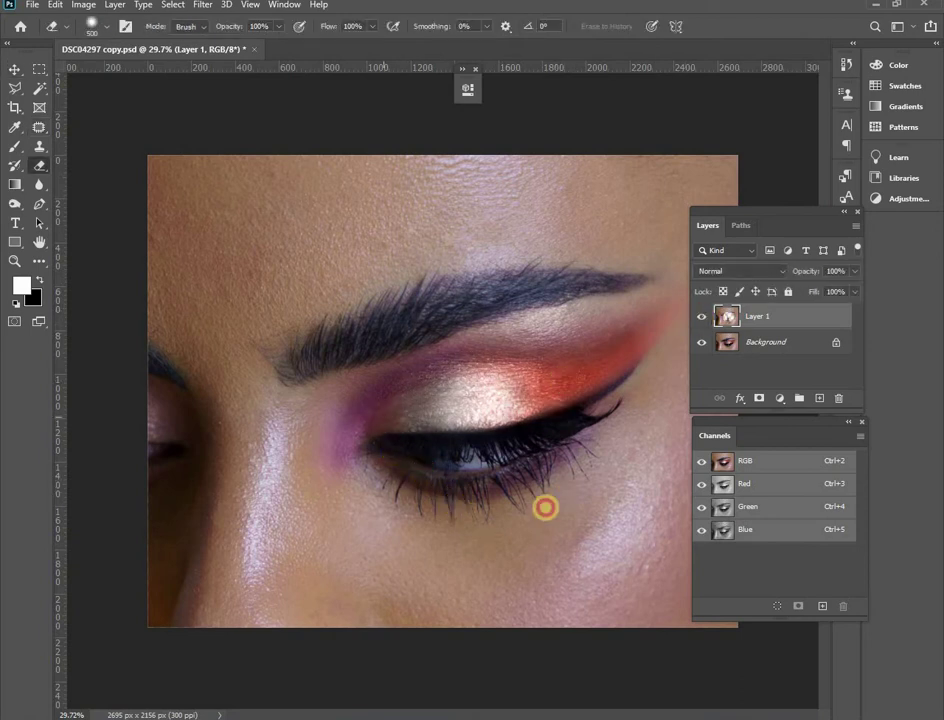
pyautogui.hotkey('ctrl', 'e')
pyautogui.hotkey('ctrl', 'z')
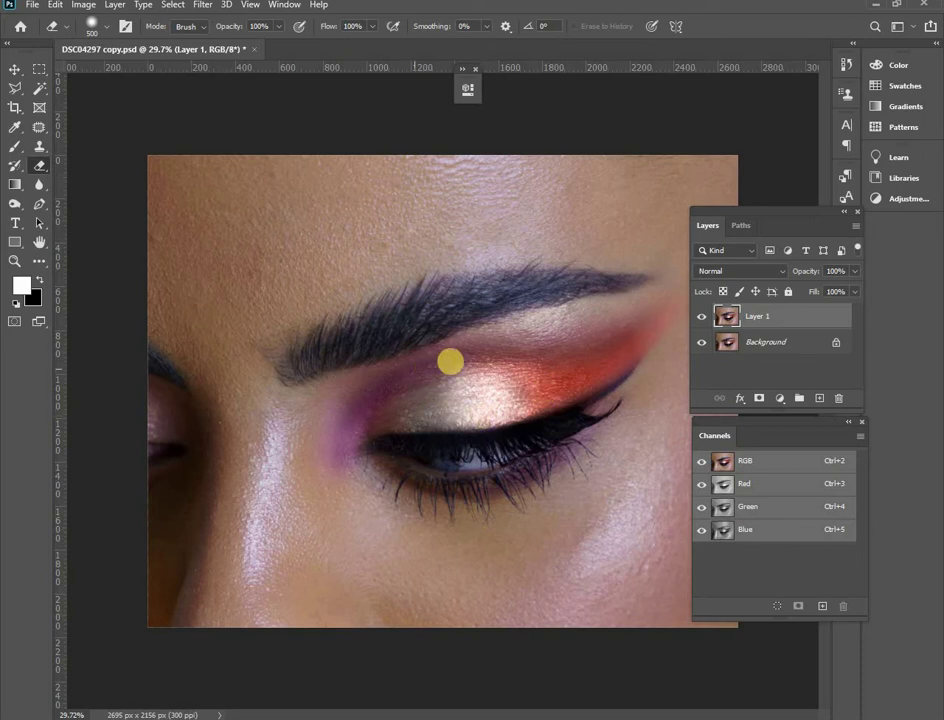
# Blend the purple eyeshadow edge from the inner eye corner up towards the brow with the Mixer Brush at size 175
pyautogui.click(13, 148)
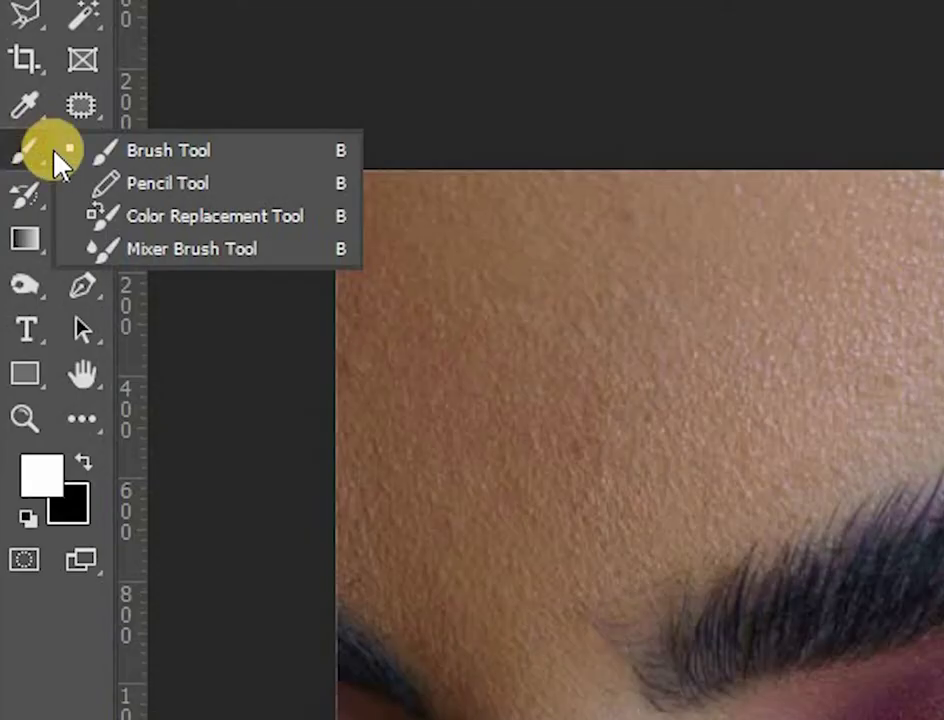
pyautogui.click(190, 250)
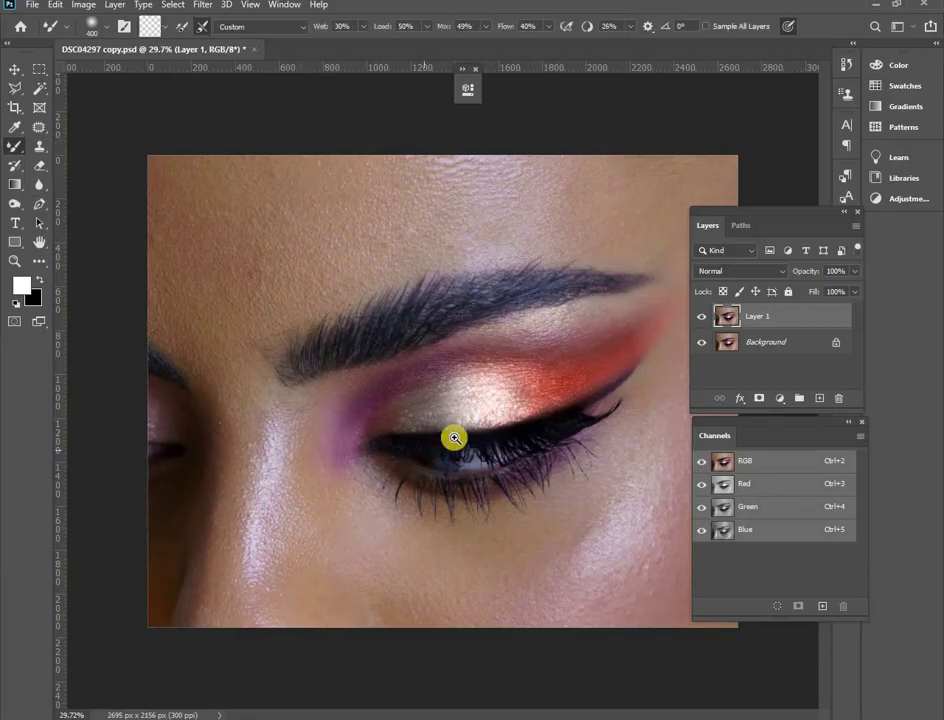
pyautogui.hotkey('ctrl', '+')
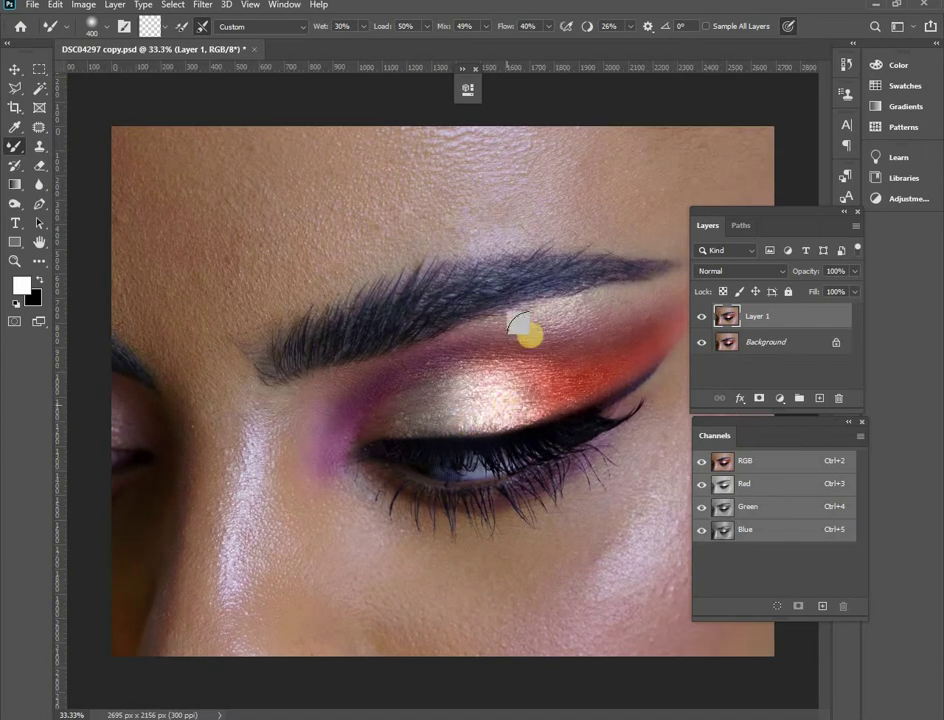
pyautogui.press('[')
pyautogui.press('[')
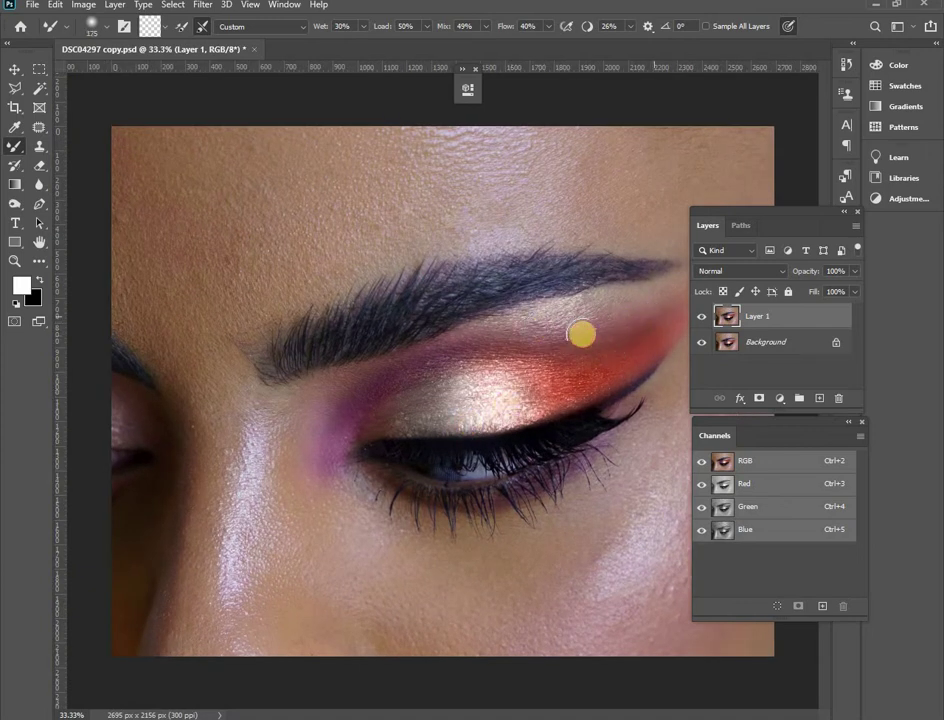
pyautogui.moveTo(480, 330); pyautogui.dragTo(455, 338)
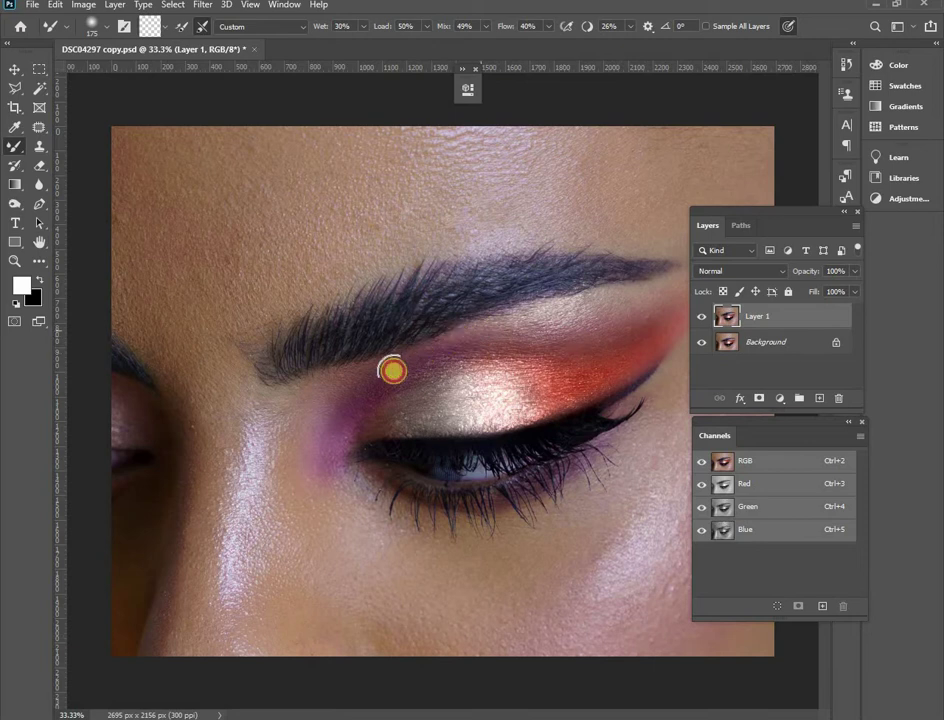
pyautogui.moveTo(392, 371); pyautogui.dragTo(478, 331)
pyautogui.moveTo(341, 397)
pyautogui.mouseDown()
pyautogui.moveTo(395, 359)
pyautogui.moveTo(349, 383)
pyautogui.moveTo(450, 331)
pyautogui.moveTo(349, 361)
pyautogui.moveTo(420, 344)
pyautogui.moveTo(390, 344)
pyautogui.moveTo(352, 378)
pyautogui.moveTo(447, 332)
pyautogui.moveTo(323, 369)
pyautogui.mouseUp()
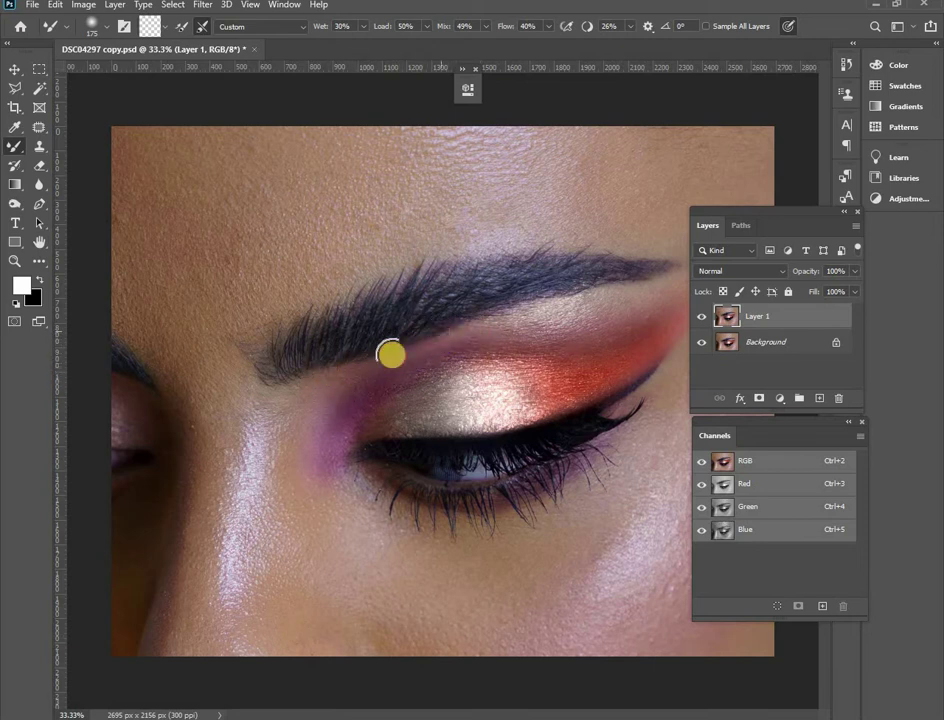
pyautogui.moveTo(390, 354); pyautogui.dragTo(300, 417)
pyautogui.moveTo(361, 374); pyautogui.dragTo(292, 498)
pyautogui.moveTo(334, 409)
pyautogui.mouseDown()
pyautogui.moveTo(309, 512)
pyautogui.moveTo(335, 411)
pyautogui.mouseUp()
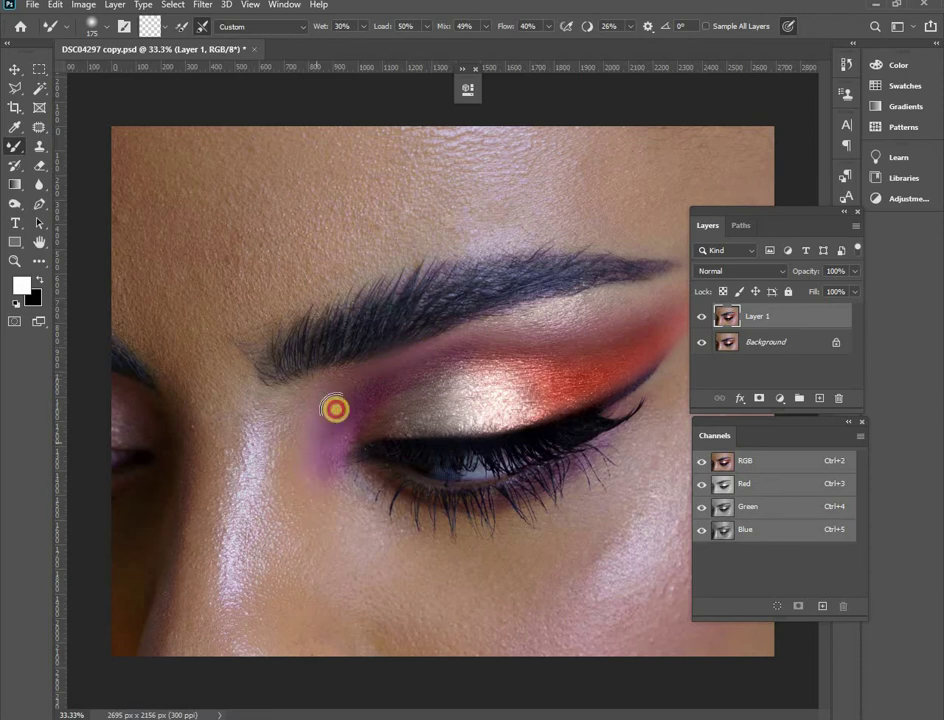
pyautogui.moveTo(441, 376)
pyautogui.mouseDown()
pyautogui.moveTo(539, 344)
pyautogui.moveTo(460, 344)
pyautogui.moveTo(531, 332)
pyautogui.moveTo(413, 365)
pyautogui.moveTo(459, 343)
pyautogui.moveTo(388, 360)
pyautogui.moveTo(506, 312)
pyautogui.mouseUp()
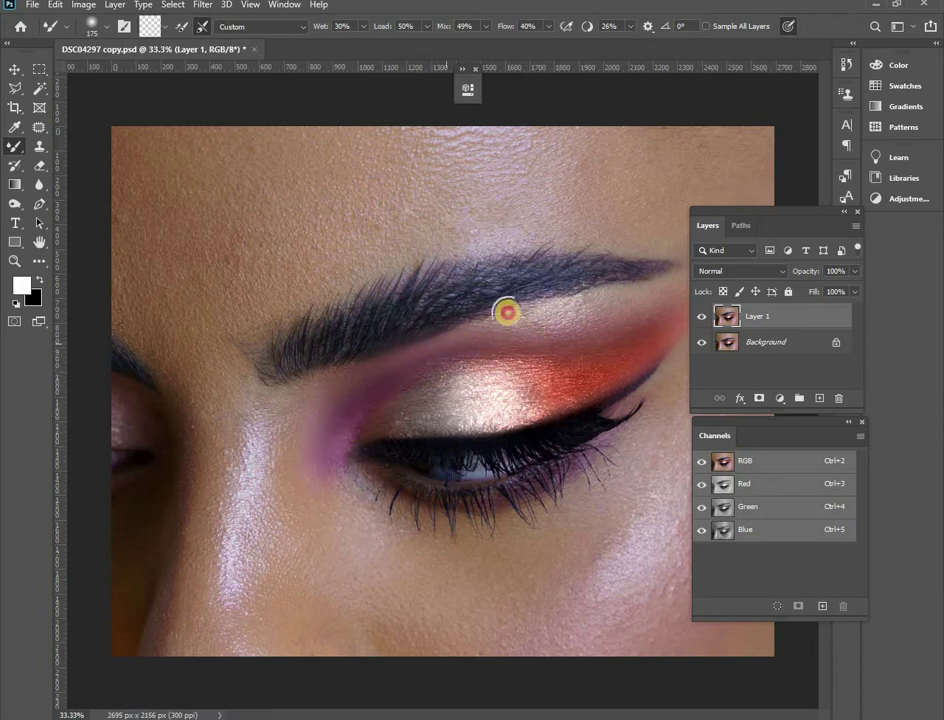
# Smooth the skin along the eyebrow's lower edge and around its tail with the Mixer Brush
pyautogui.moveTo(590, 300)
pyautogui.mouseDown()
pyautogui.moveTo(698, 271)
pyautogui.moveTo(711, 256)
pyautogui.mouseUp()
pyautogui.moveTo(636, 287); pyautogui.dragTo(720, 249)
pyautogui.moveTo(563, 291); pyautogui.dragTo(598, 286)
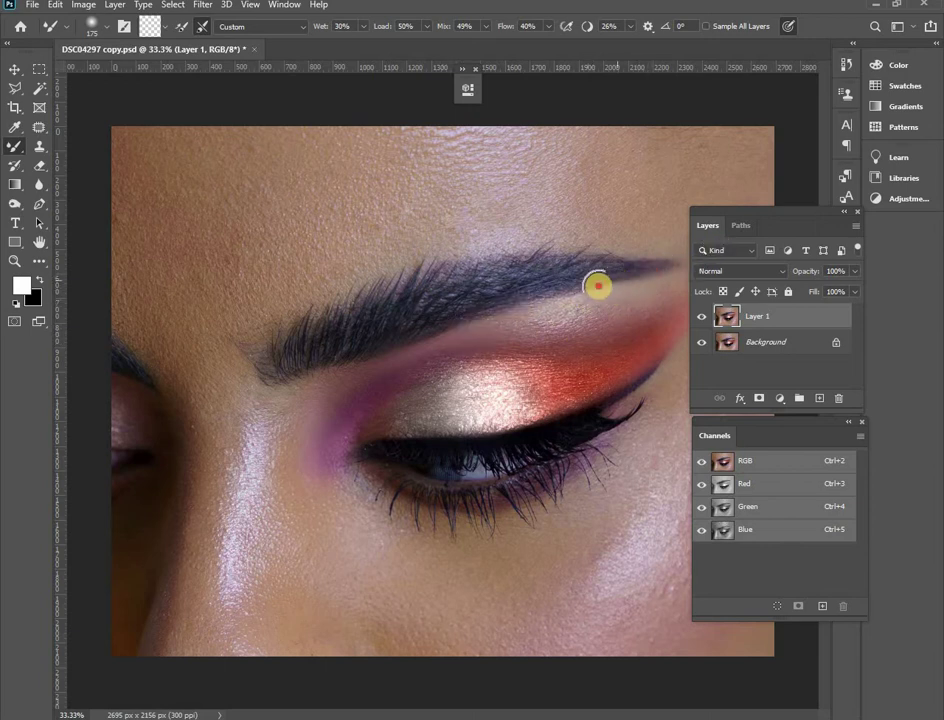
pyautogui.moveTo(497, 313); pyautogui.dragTo(609, 293)
pyautogui.moveTo(390, 356); pyautogui.dragTo(262, 395)
pyautogui.moveTo(385, 341); pyautogui.dragTo(285, 392)
pyautogui.moveTo(357, 356); pyautogui.dragTo(256, 396)
pyautogui.moveTo(361, 349); pyautogui.dragTo(357, 350)
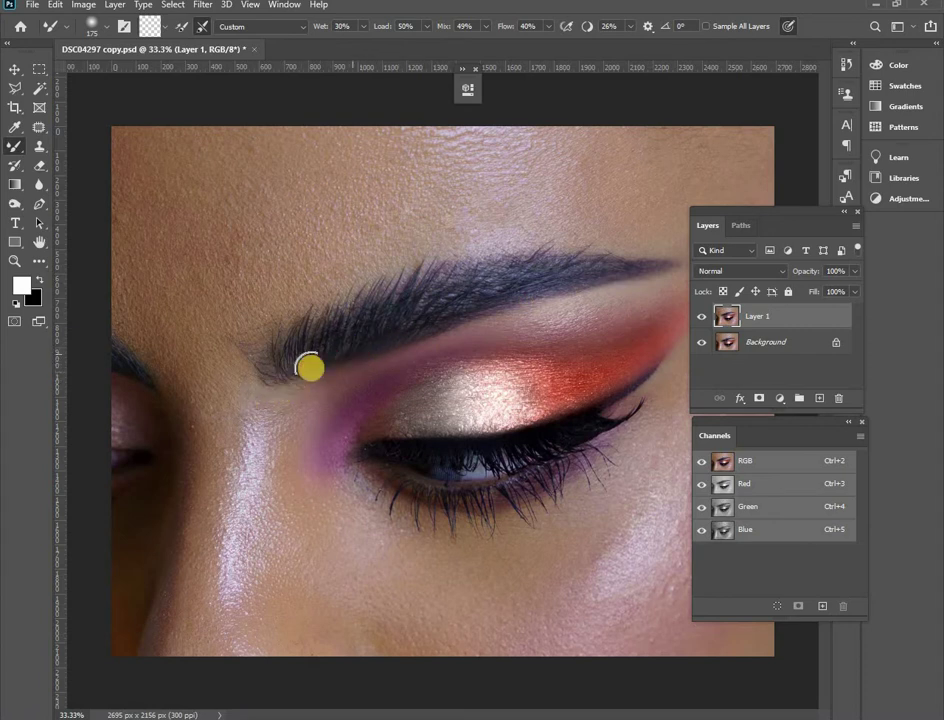
pyautogui.moveTo(275, 390); pyautogui.dragTo(466, 312)
pyautogui.moveTo(540, 298); pyautogui.dragTo(600, 280)
pyautogui.moveTo(518, 311); pyautogui.dragTo(689, 255)
pyautogui.moveTo(580, 265); pyautogui.dragTo(691, 251)
pyautogui.moveTo(611, 254)
pyautogui.mouseDown()
pyautogui.moveTo(693, 249)
pyautogui.moveTo(600, 252)
pyautogui.moveTo(690, 247)
pyautogui.mouseUp()
# Blend the eyeshadow along the upper lash line and around the inner eye corner with the Mixer Brush
pyautogui.moveTo(532, 422); pyautogui.dragTo(658, 357)
pyautogui.moveTo(600, 396); pyautogui.dragTo(645, 370)
pyautogui.moveTo(464, 438); pyautogui.dragTo(529, 424)
pyautogui.moveTo(450, 441)
pyautogui.mouseDown()
pyautogui.moveTo(378, 451)
pyautogui.moveTo(431, 439)
pyautogui.moveTo(441, 444)
pyautogui.moveTo(436, 463)
pyautogui.moveTo(409, 447)
pyautogui.moveTo(413, 439)
pyautogui.moveTo(532, 427)
pyautogui.mouseUp()
pyautogui.moveTo(470, 445); pyautogui.dragTo(537, 424)
pyautogui.moveTo(362, 448)
pyautogui.mouseDown()
pyautogui.moveTo(382, 436)
pyautogui.moveTo(374, 407)
pyautogui.mouseUp()
pyautogui.moveTo(325, 448)
pyautogui.mouseDown()
pyautogui.moveTo(350, 402)
pyautogui.moveTo(435, 364)
pyautogui.moveTo(385, 396)
pyautogui.moveTo(530, 344)
pyautogui.moveTo(413, 379)
pyautogui.moveTo(464, 379)
pyautogui.moveTo(423, 408)
pyautogui.moveTo(463, 374)
pyautogui.moveTo(412, 373)
pyautogui.moveTo(315, 426)
pyautogui.moveTo(359, 398)
pyautogui.mouseUp()
pyautogui.moveTo(310, 471)
pyautogui.mouseDown()
pyautogui.moveTo(417, 373)
pyautogui.moveTo(457, 377)
pyautogui.moveTo(436, 414)
pyautogui.moveTo(428, 392)
pyautogui.moveTo(394, 409)
pyautogui.moveTo(397, 399)
pyautogui.mouseUp()
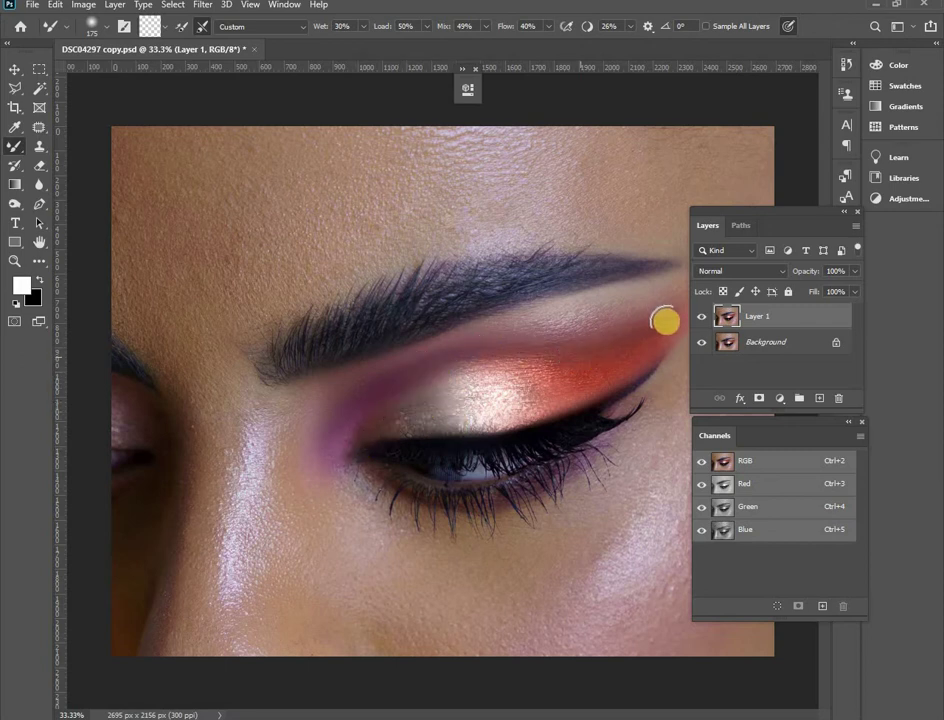
pyautogui.click(703, 317)
pyautogui.click(703, 317)
pyautogui.moveTo(541, 428)
pyautogui.mouseDown()
pyautogui.moveTo(432, 456)
pyautogui.moveTo(536, 443)
pyautogui.moveTo(489, 444)
pyautogui.moveTo(529, 432)
pyautogui.moveTo(445, 446)
pyautogui.moveTo(572, 415)
pyautogui.mouseUp()
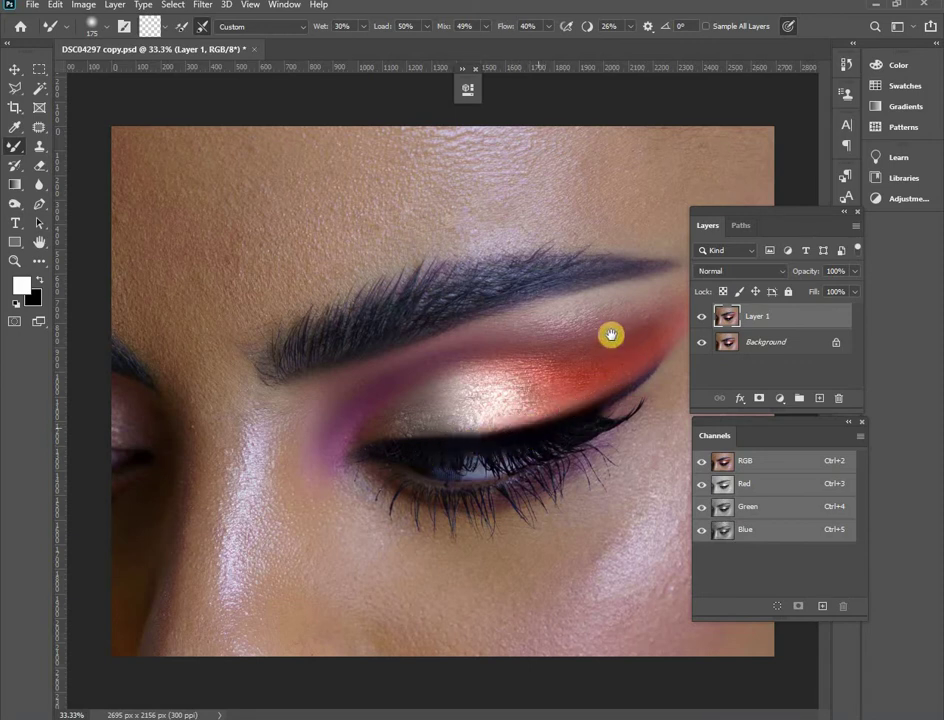
# Compare the eye makeup with and without the Mixer Brush blending layer
pyautogui.click(704, 317)
pyautogui.press('v')
pyautogui.click(704, 317)
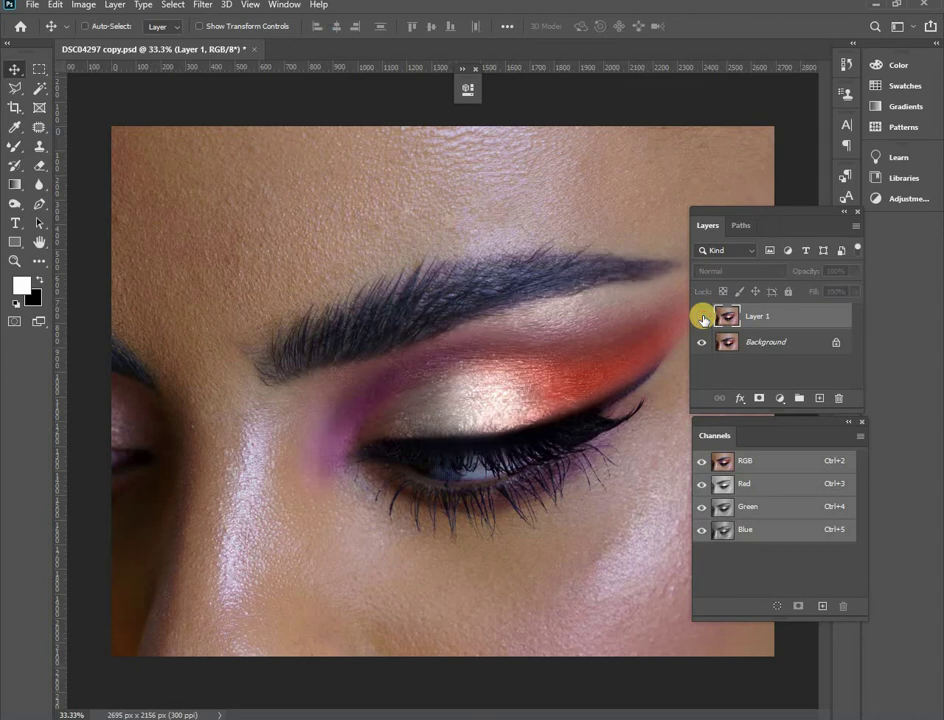
pyautogui.click(704, 317)
pyautogui.click(704, 317)
pyautogui.click(704, 317)
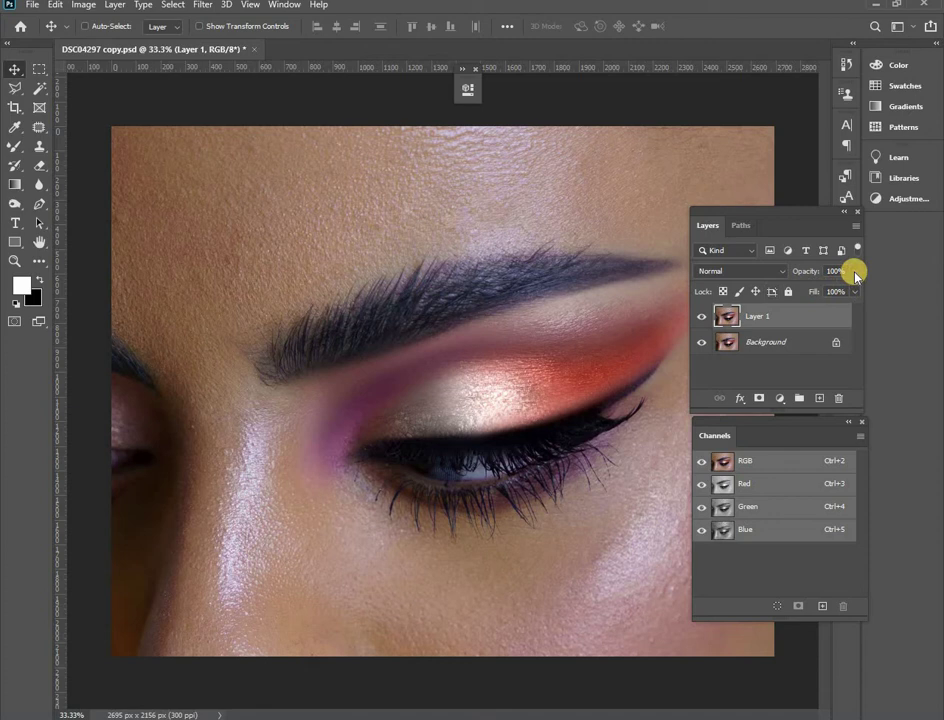
# Reduce the blended layer's opacity to 50%, merge it down and duplicate the result
pyautogui.moveTo(854, 272); pyautogui.dragTo(811, 296)
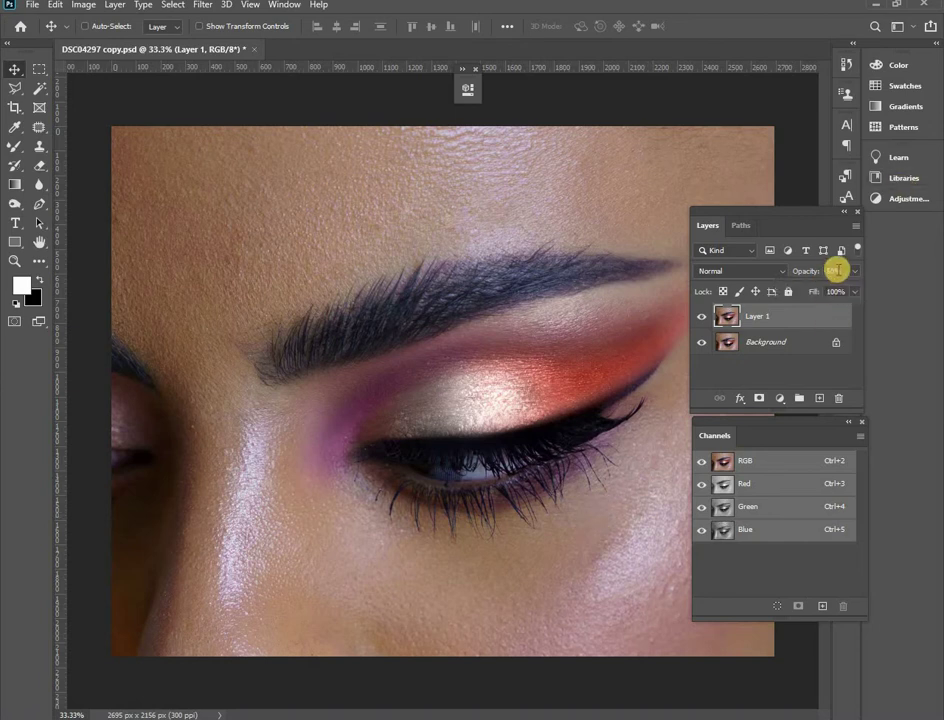
pyautogui.hotkey('ctrl', 'z')
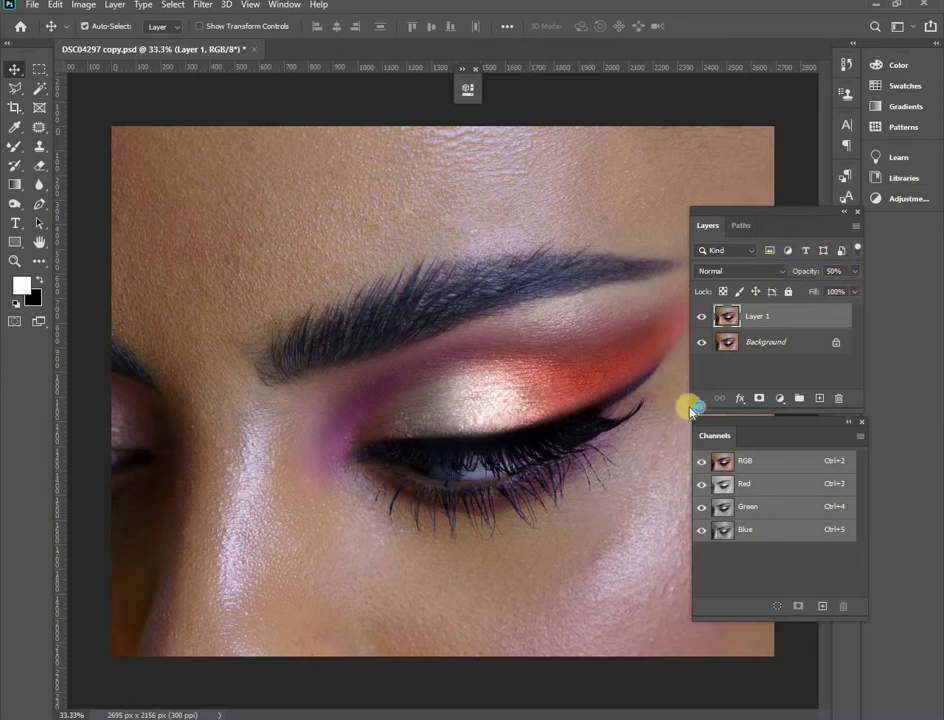
pyautogui.hotkey('ctrl', 'z')
pyautogui.hotkey('ctrl', 'shift', 'z')
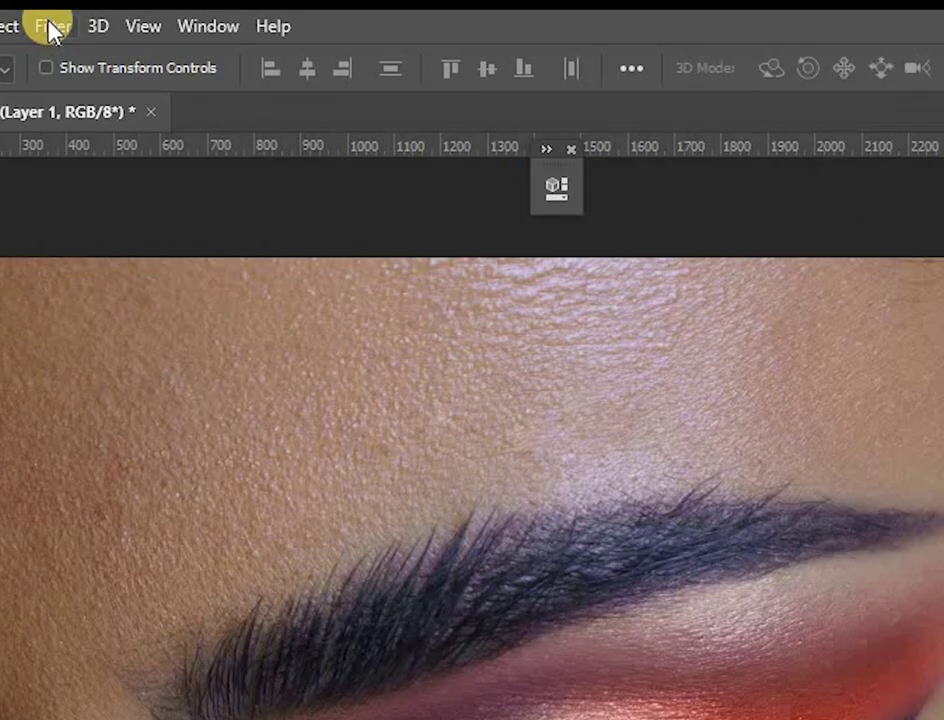
# Apply a High Pass filter with a 2.0-pixel radius to the duplicate layer and set its blend mode to Vivid Light
pyautogui.click(52, 28)
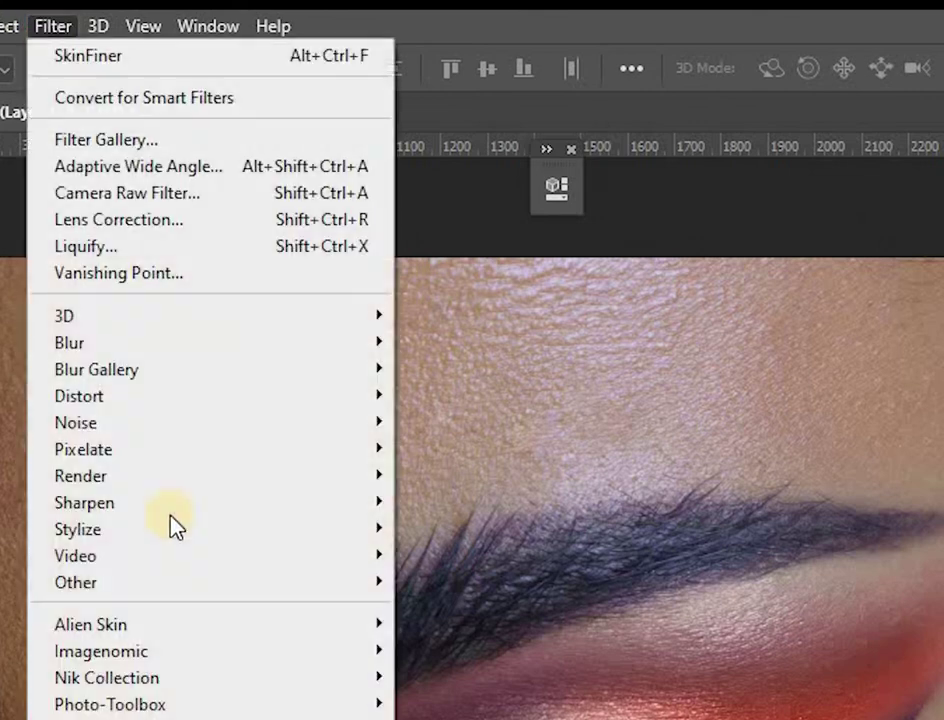
pyautogui.moveTo(212, 590)
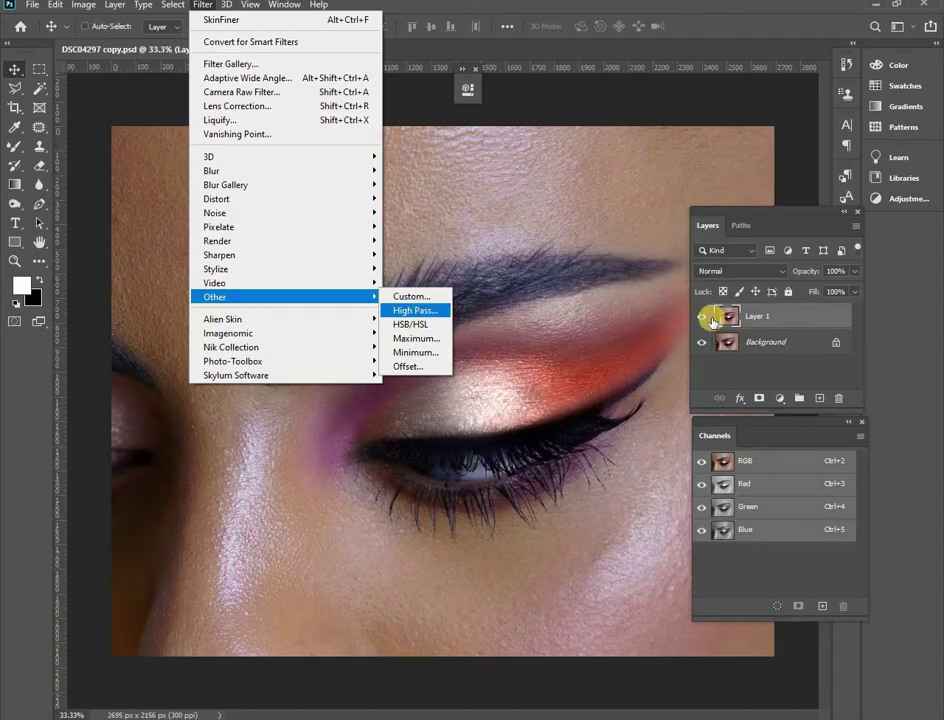
pyautogui.click(415, 311)
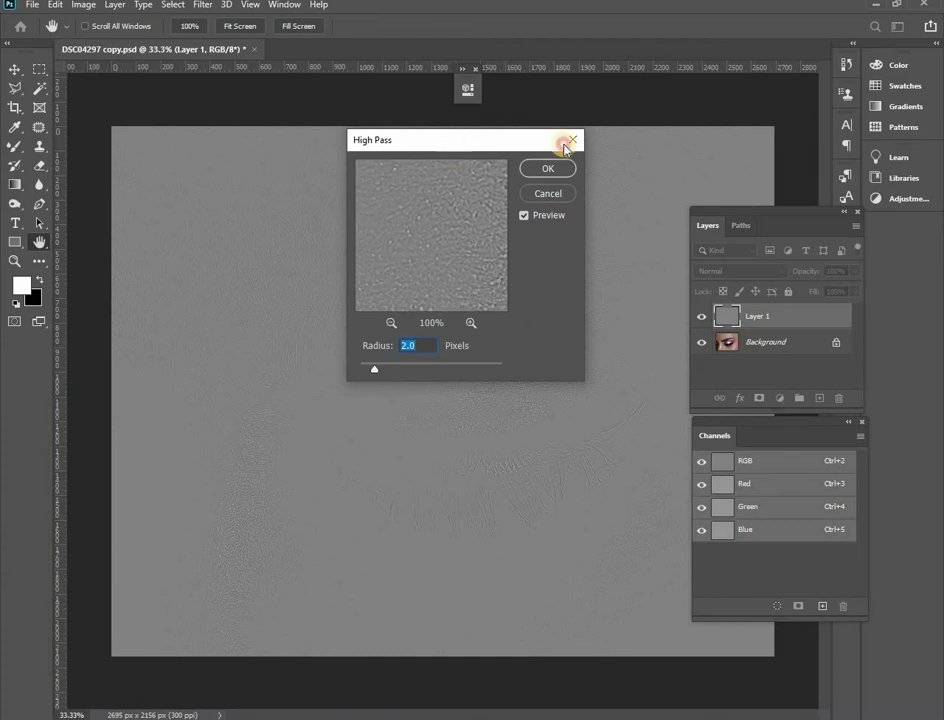
pyautogui.moveTo(455, 140); pyautogui.dragTo(634, 134)
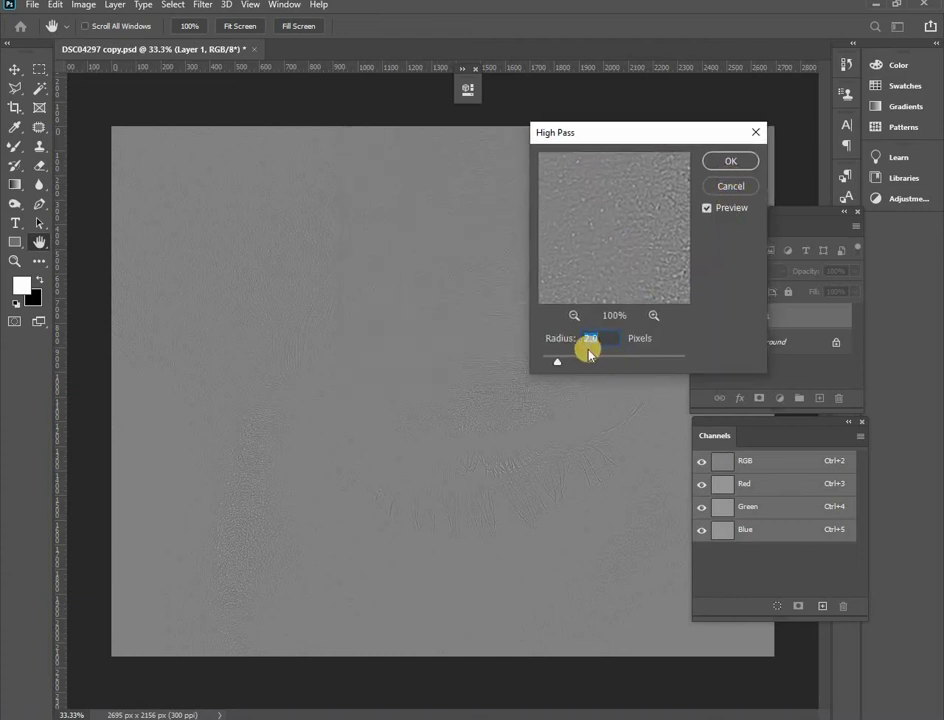
pyautogui.click(732, 162)
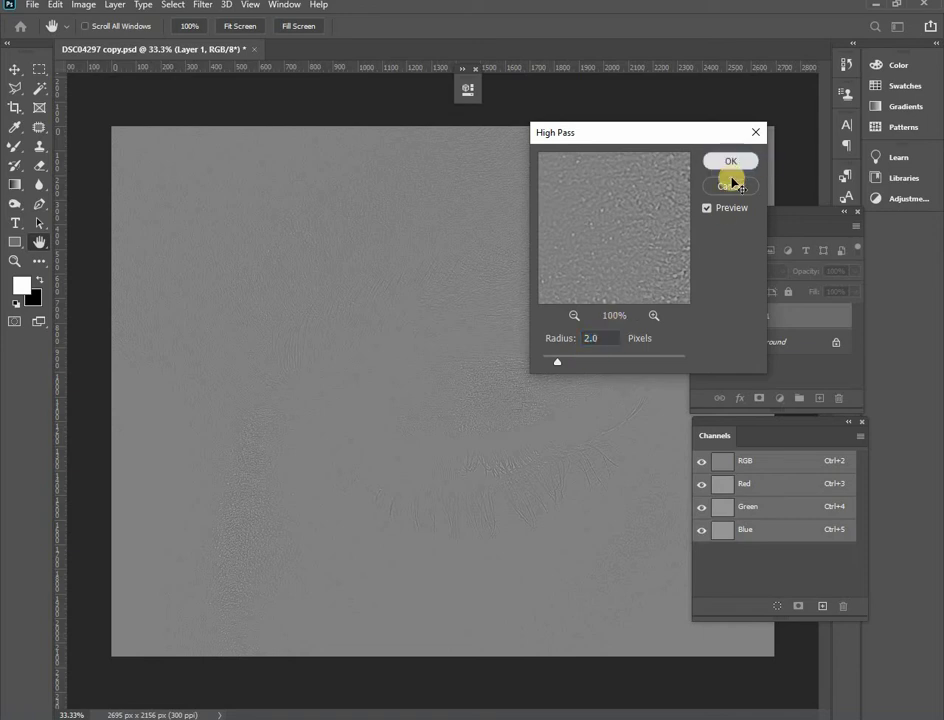
pyautogui.click(731, 166)
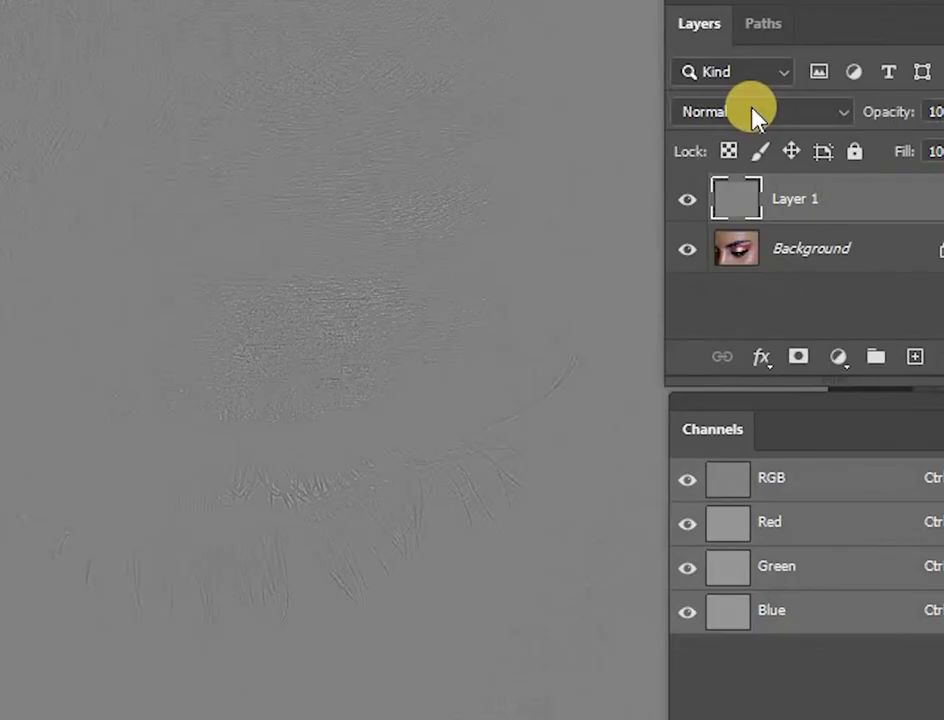
pyautogui.click(752, 115)
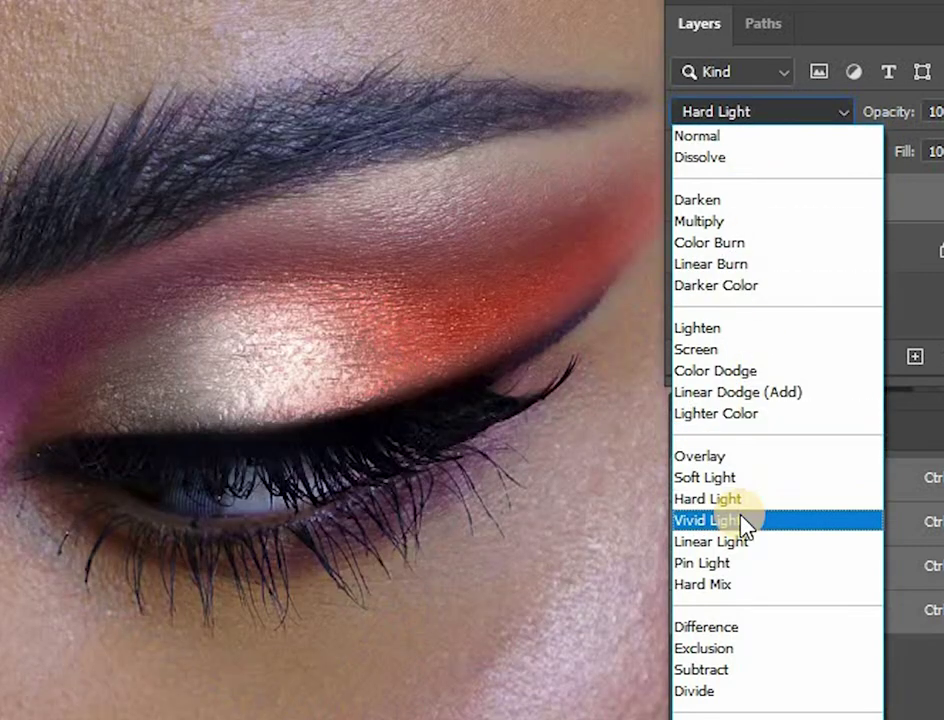
pyautogui.click(744, 520)
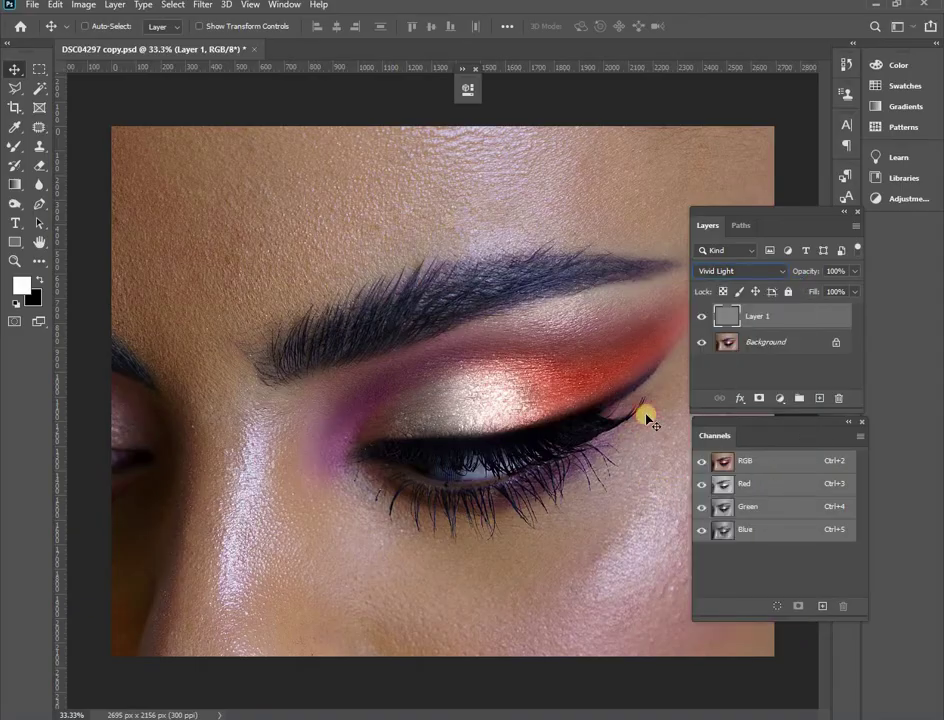
# Compare the eyelid detail with and without the high-pass layer, merge it down and duplicate the result
pyautogui.hotkey('ctrl', 'space')
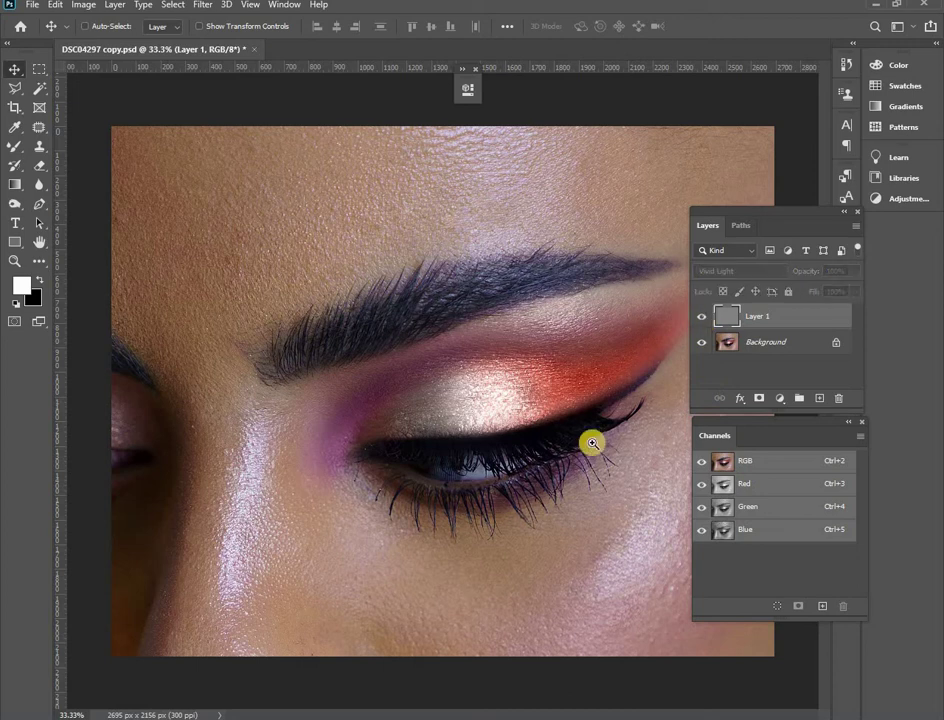
pyautogui.click(590, 440)
pyautogui.click(684, 392)
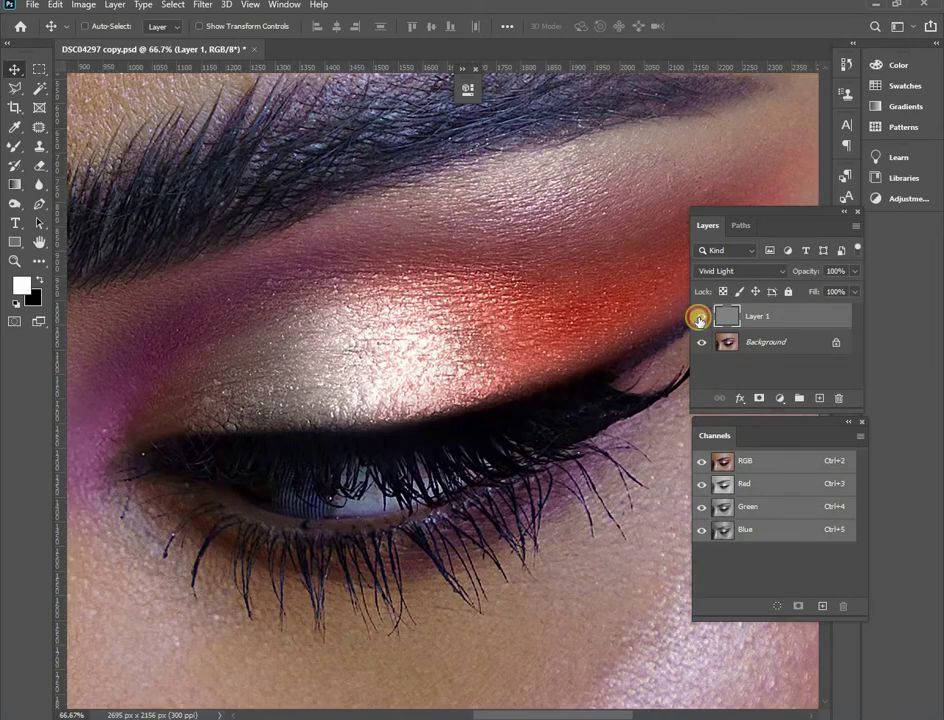
pyautogui.click(700, 317)
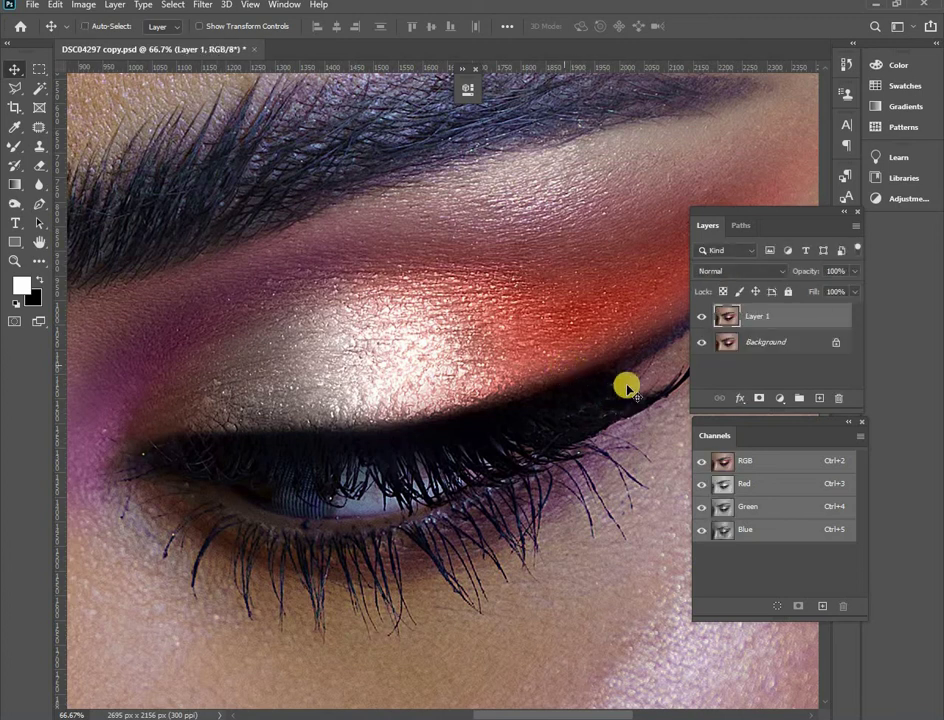
# In the Camera Raw Filter, set Highlights to -42, Shadows to -16, Whites to +9, Blacks to -12, Texture to +5 and Vibrance to +10
pyautogui.click(204, 7)
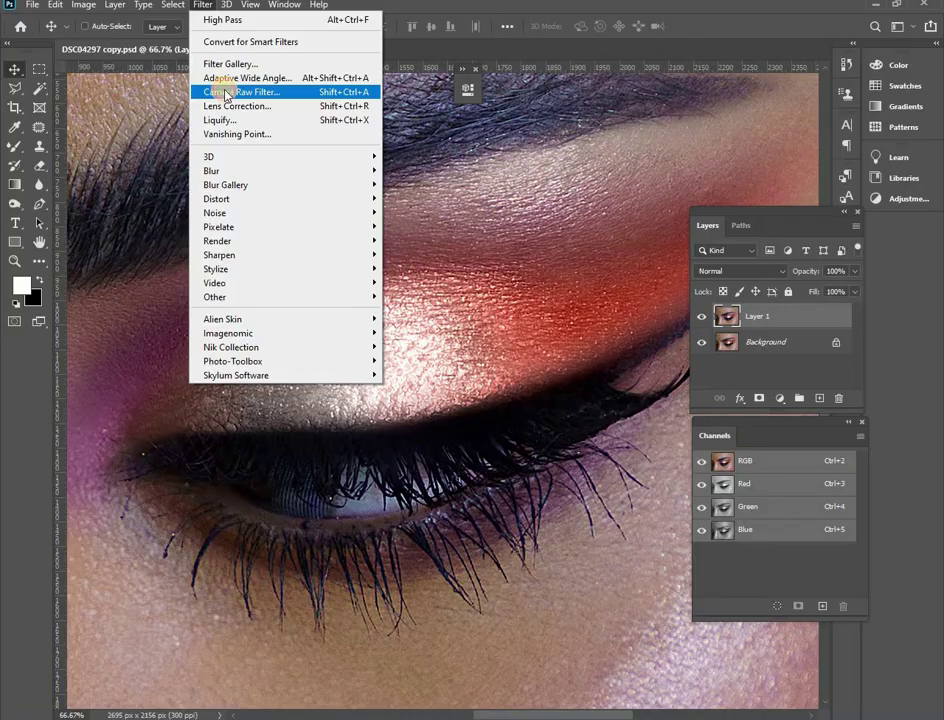
pyautogui.click(220, 91)
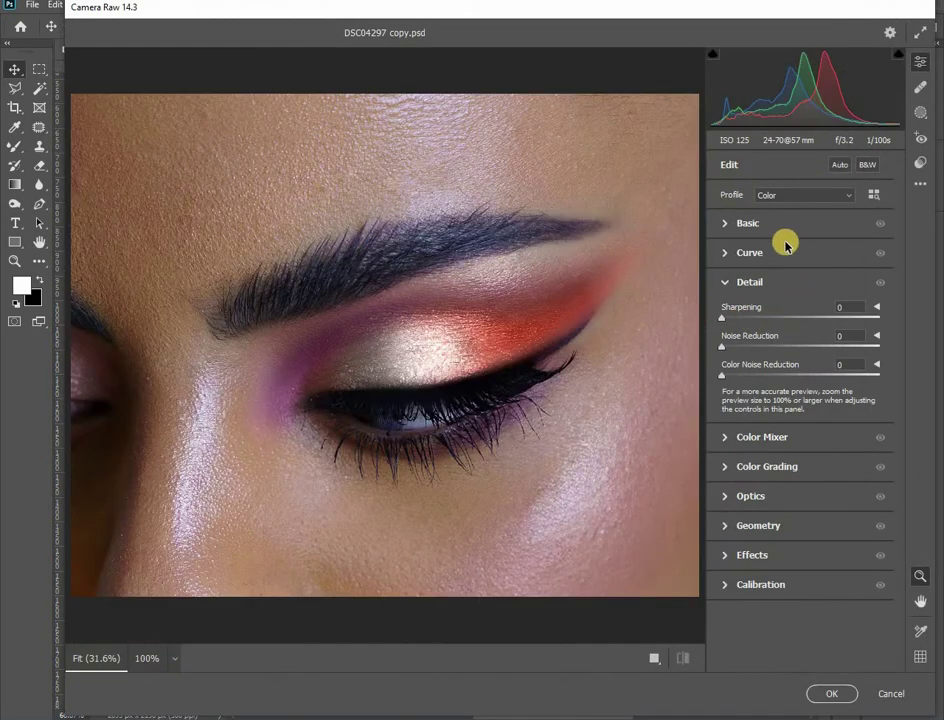
pyautogui.click(769, 226)
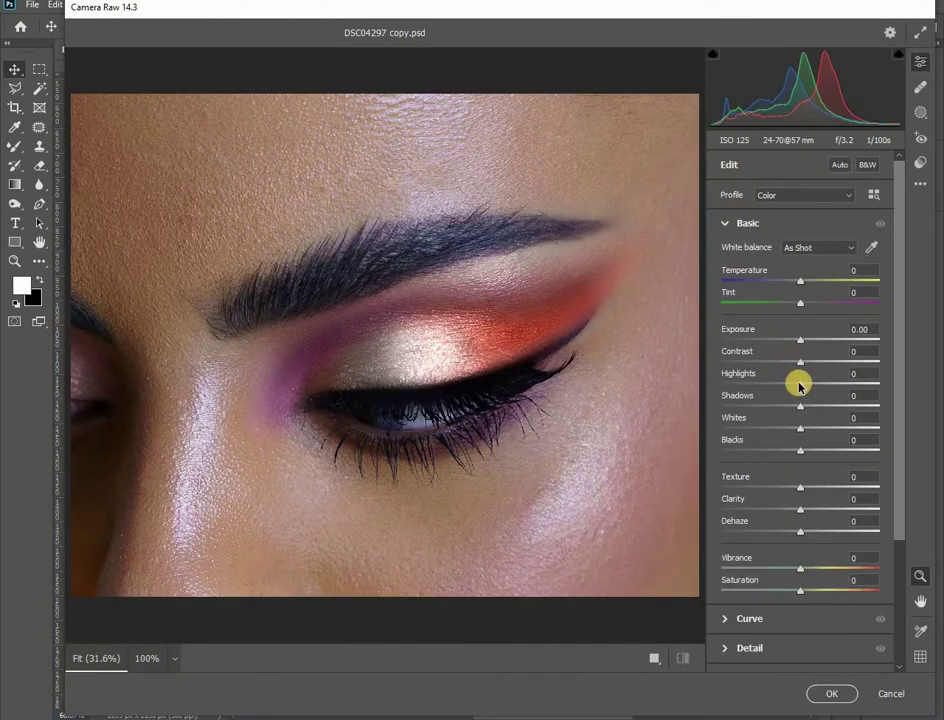
pyautogui.moveTo(799, 384); pyautogui.dragTo(765, 390)
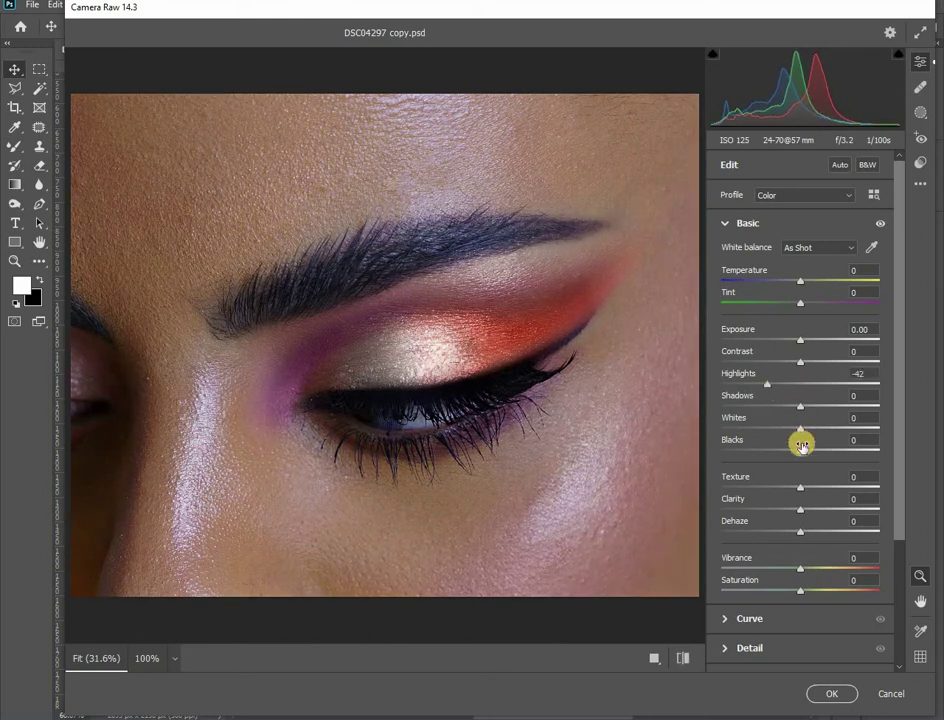
pyautogui.moveTo(800, 453); pyautogui.dragTo(790, 450)
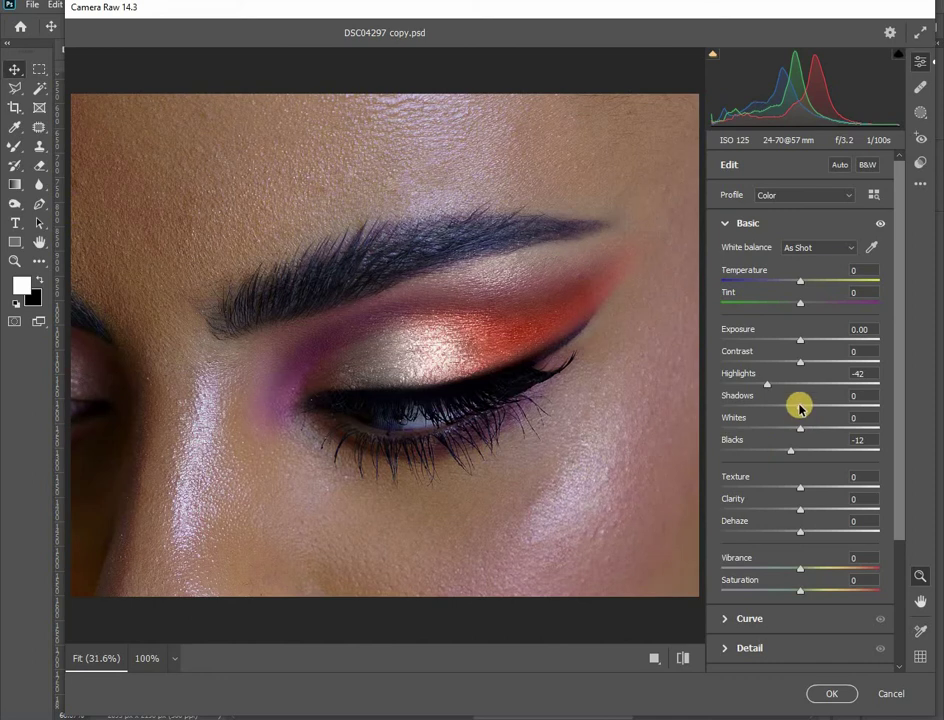
pyautogui.moveTo(799, 406); pyautogui.dragTo(806, 432)
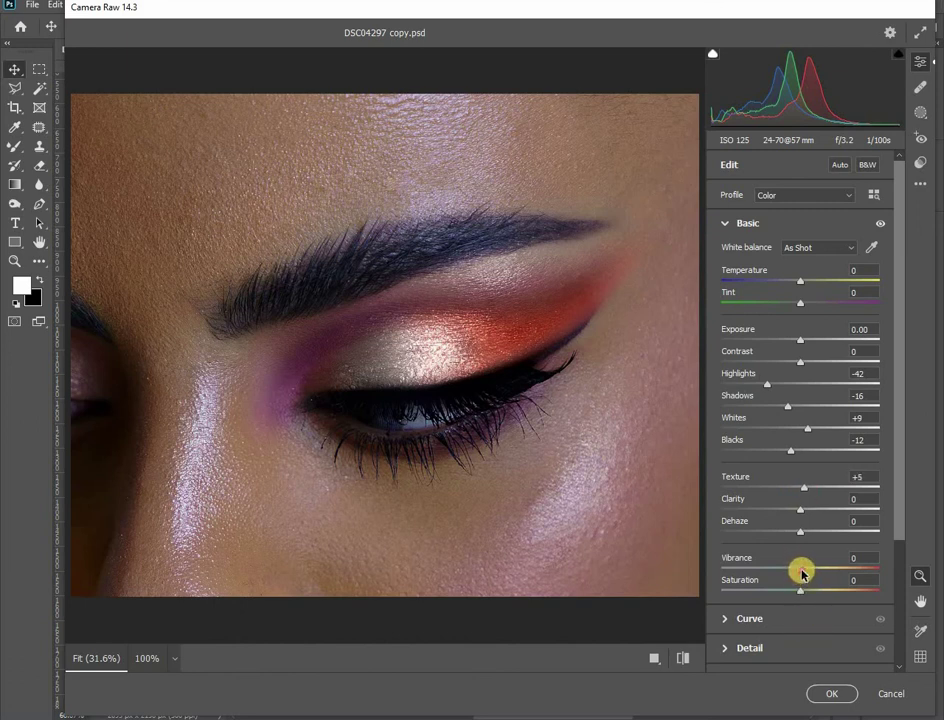
pyautogui.moveTo(802, 571); pyautogui.dragTo(807, 572)
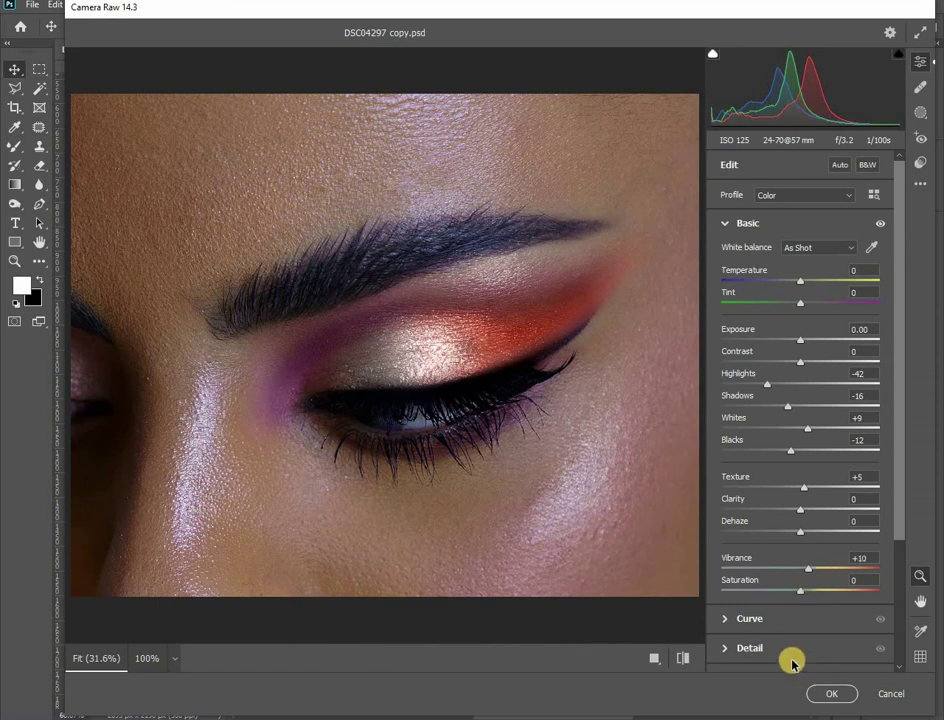
# Set the Camera Raw Sharpening to 40, raise Color Noise Reduction slightly and apply the filter to the duplicate layer
pyautogui.click(776, 648)
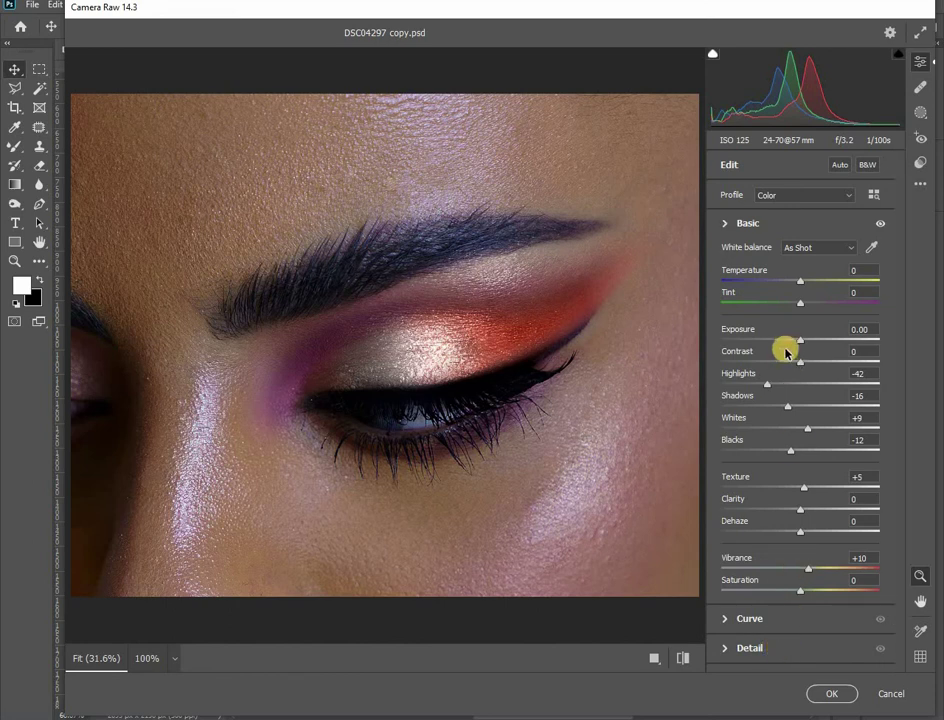
pyautogui.click(763, 318)
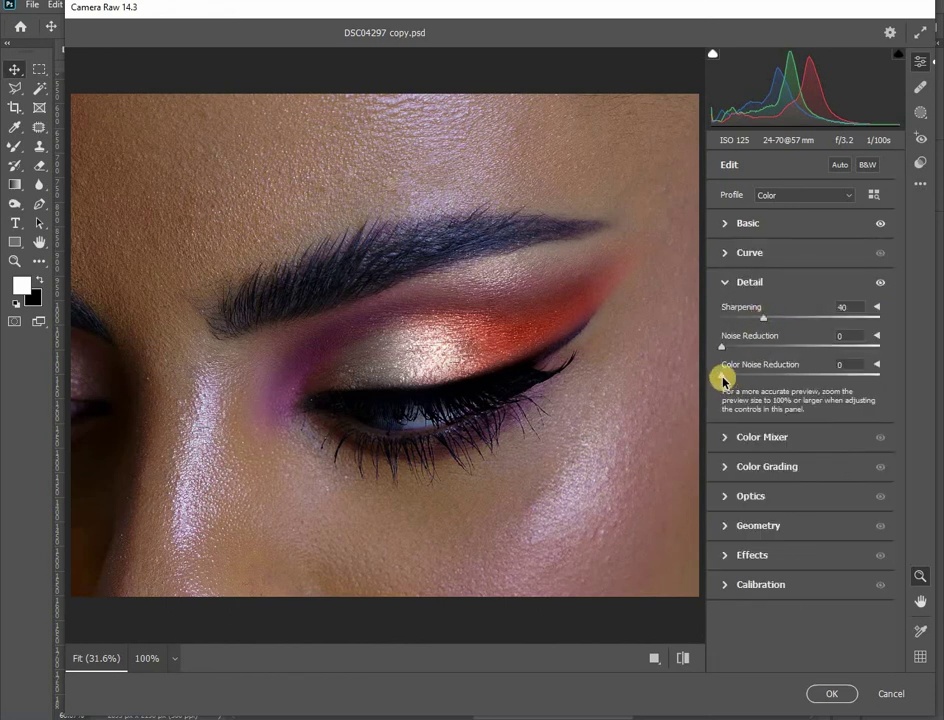
pyautogui.moveTo(723, 379); pyautogui.dragTo(727, 381)
pyautogui.click(829, 692)
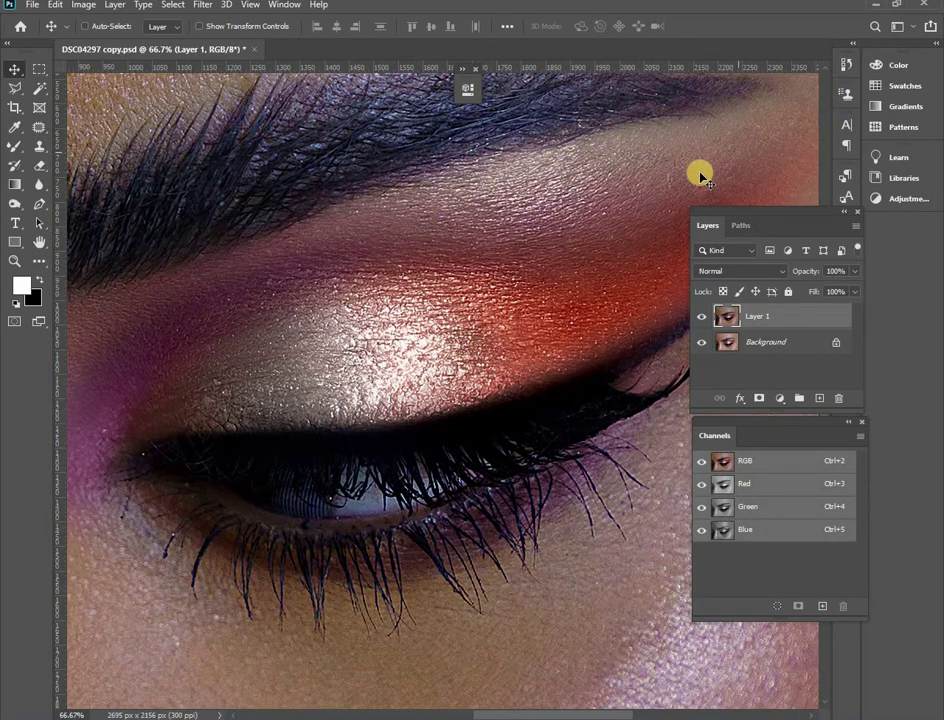
# Compare the eye close-up with the document's original history state, and restore the Camera Raw result
pyautogui.hotkey('ctrl', '0')
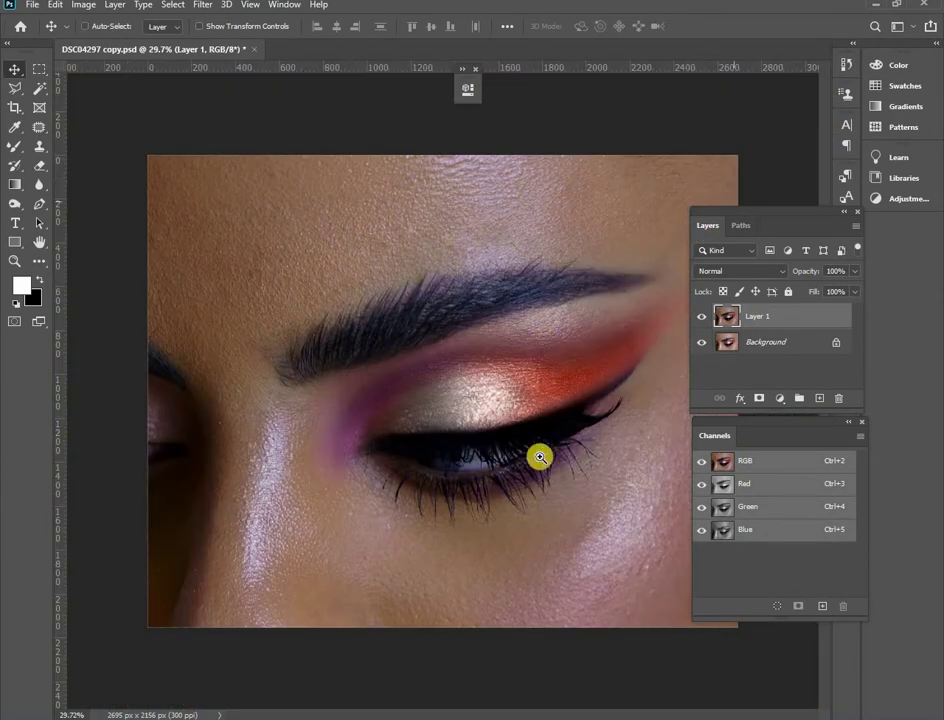
pyautogui.scroll(2, 540, 460)
pyautogui.click(846, 64)
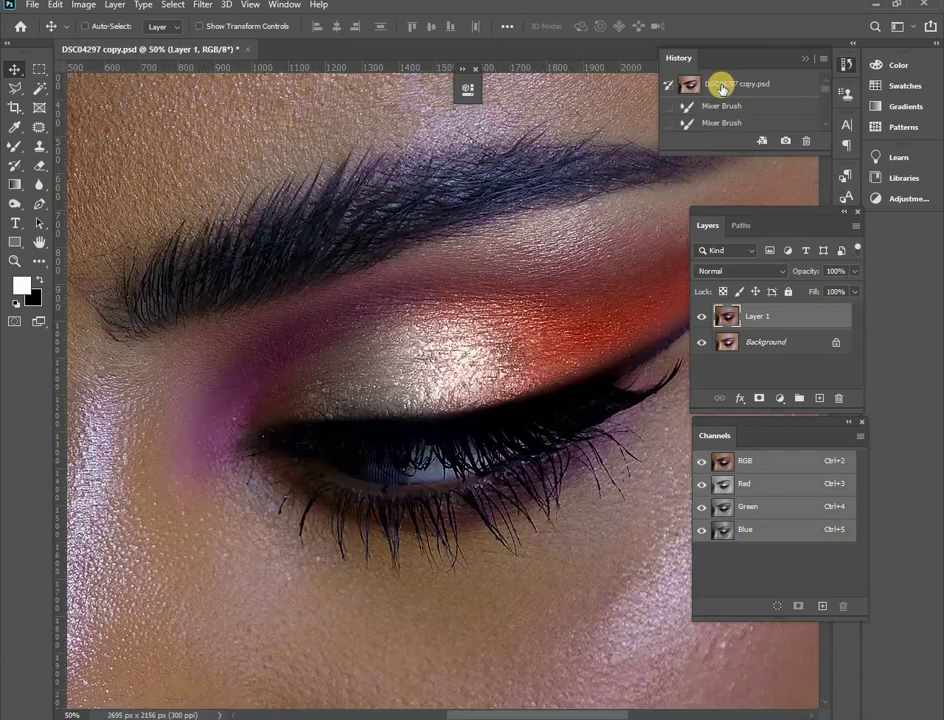
pyautogui.click(722, 88)
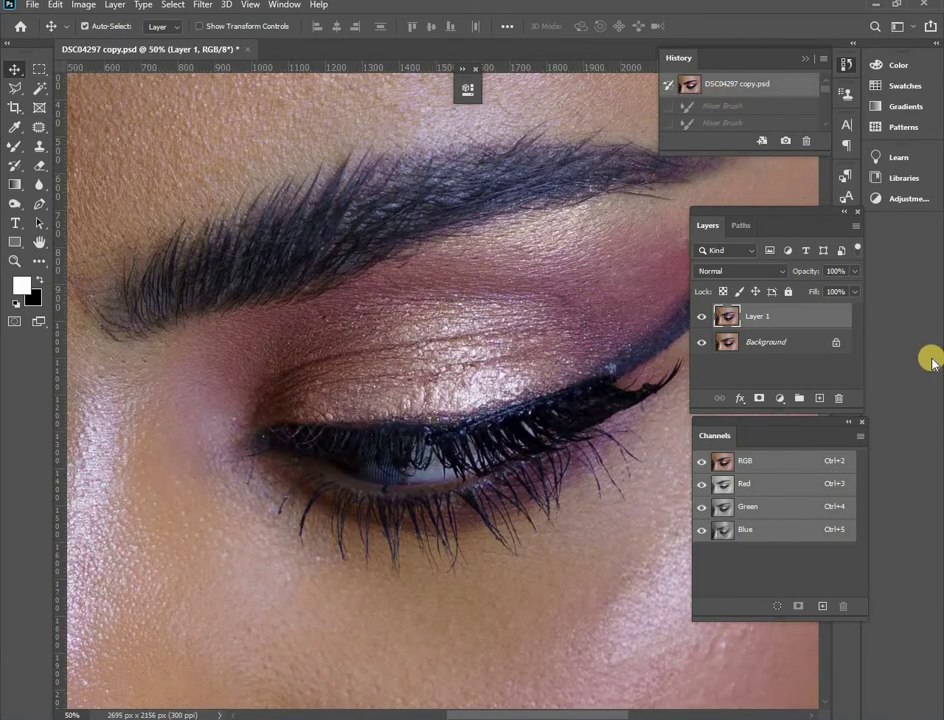
pyautogui.hotkey('ctrl', 'z')
# Compare the whole image before and after the retouch through the history, and return to the final retouched state
pyautogui.hotkey('ctrl', '-')
pyautogui.hotkey('ctrl', '-')
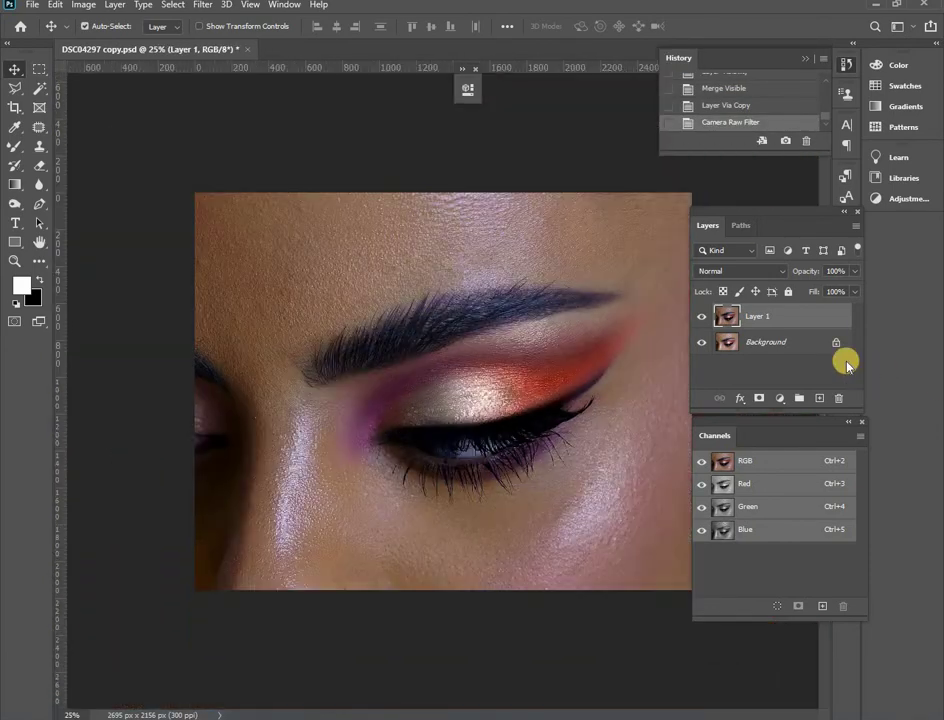
pyautogui.scroll(5, 762, 90)
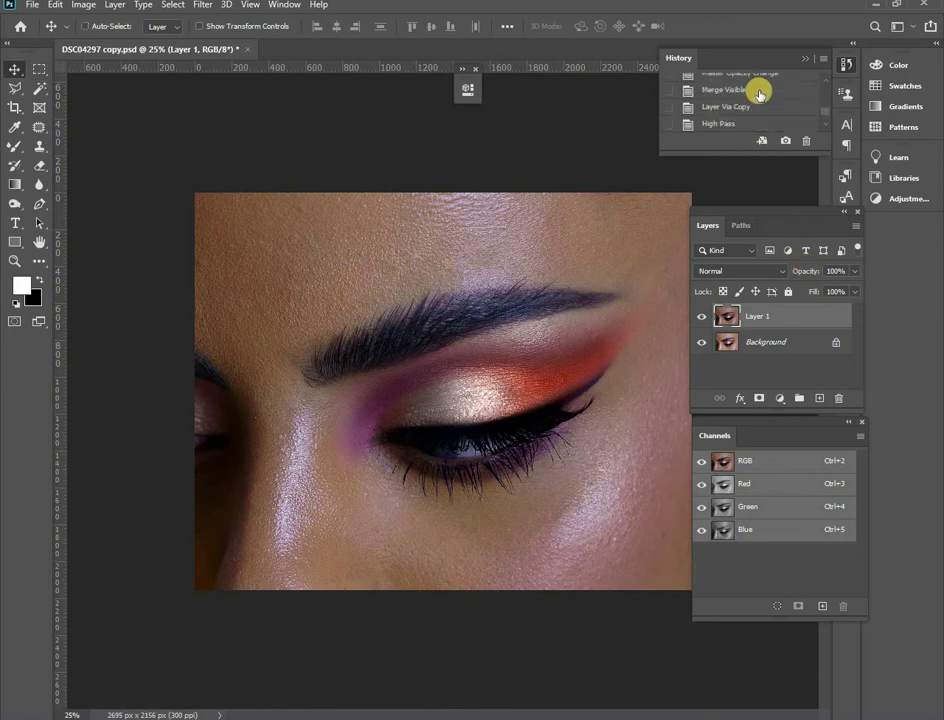
pyautogui.hotkey('ctrl', 'z')
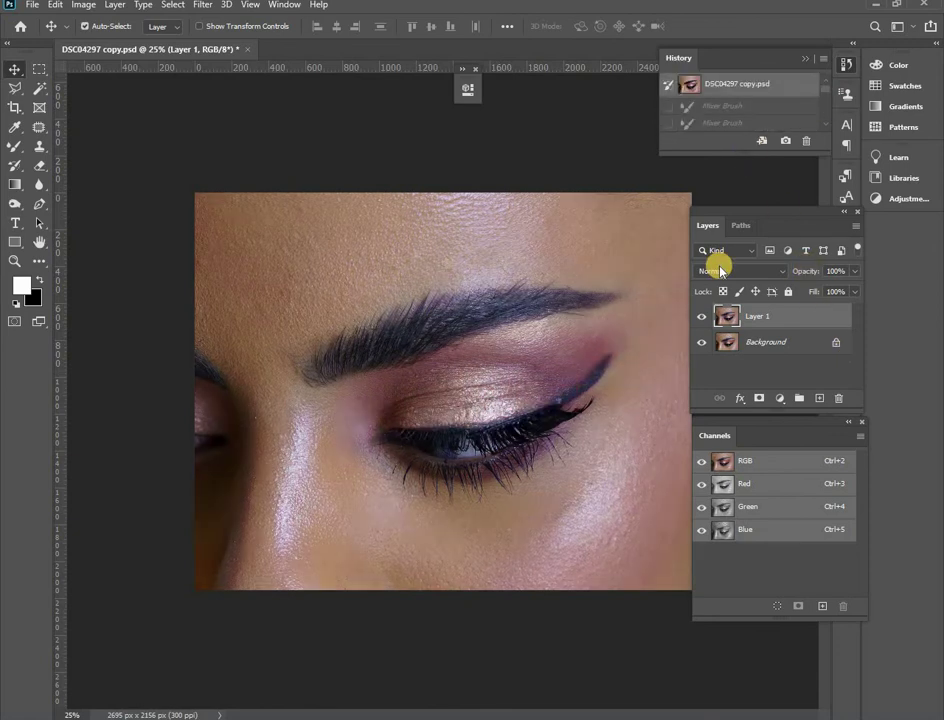
pyautogui.hotkey('ctrl', 'z')
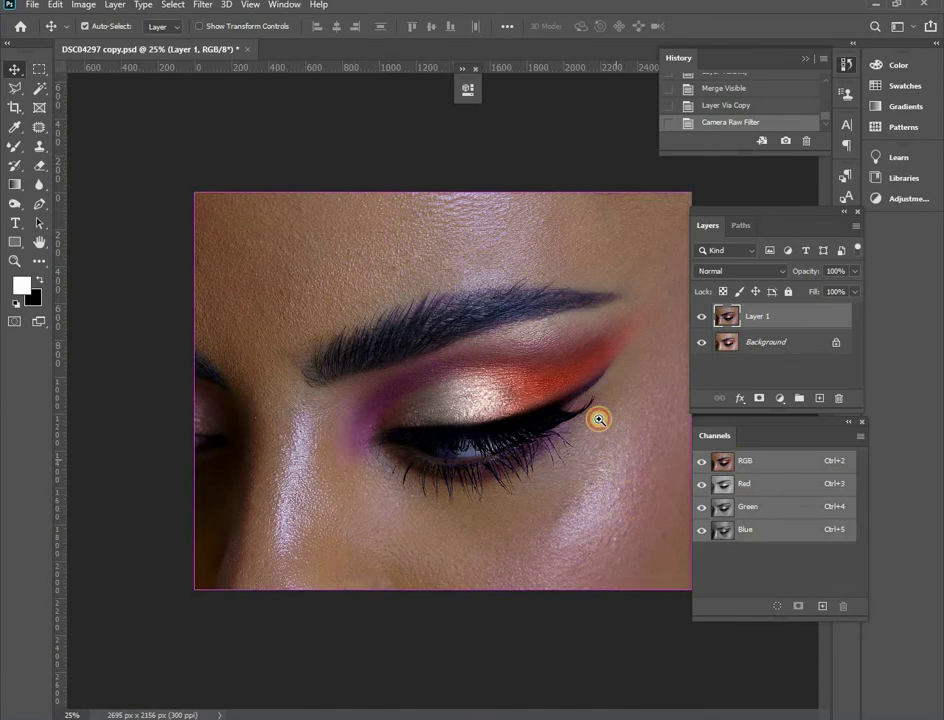
pyautogui.hotkey('ctrl', '+')
pyautogui.hotkey('ctrl', '+')
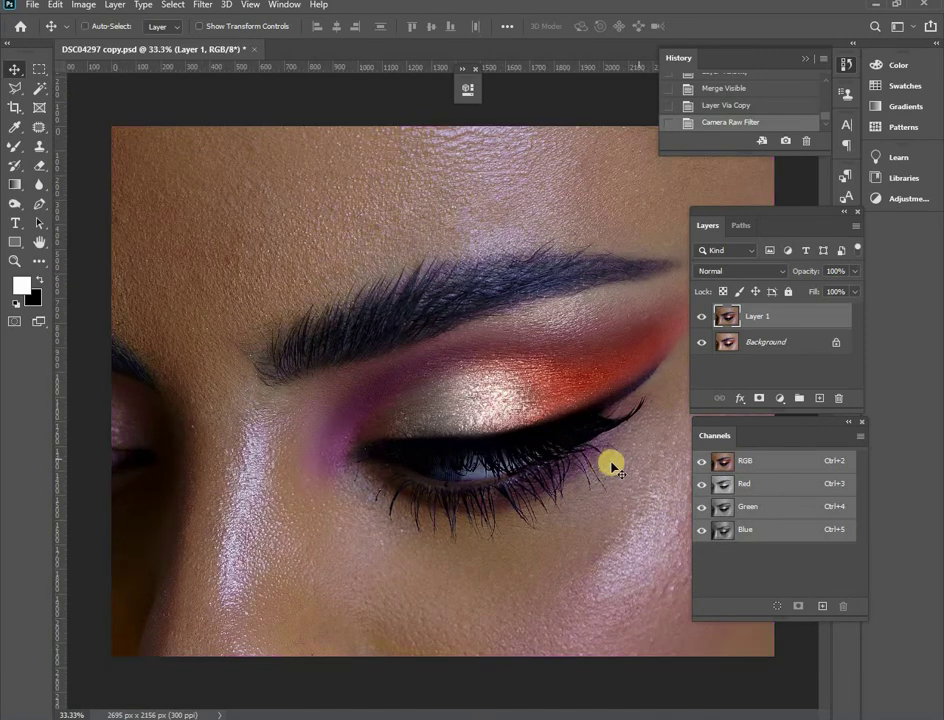